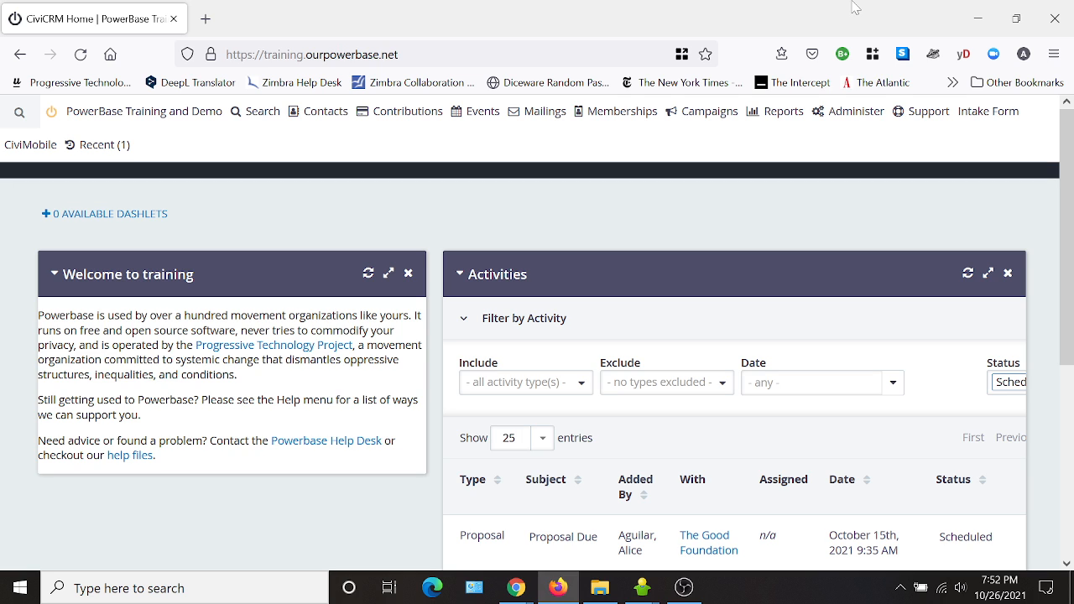
Open the Drupal administration area and go to its Content list.
mouse_move(847, 117)
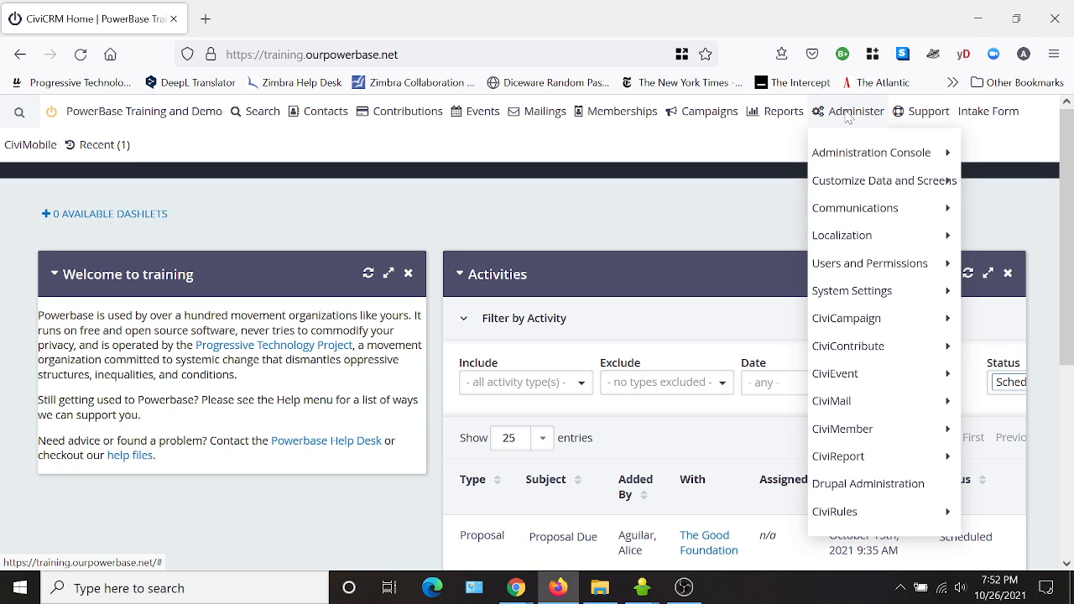
left_click(830, 484)
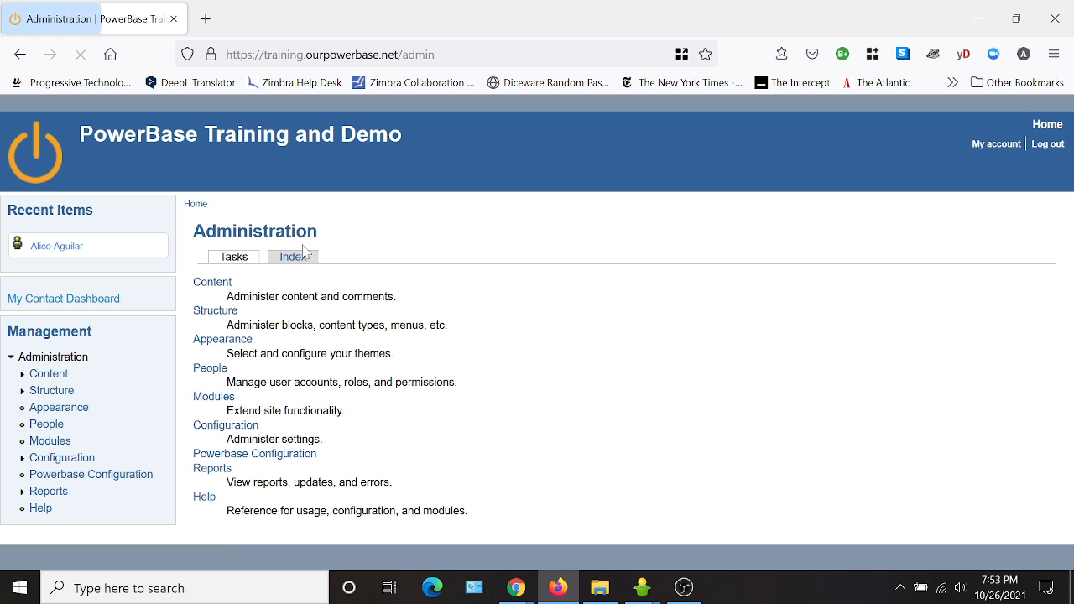
left_click(201, 282)
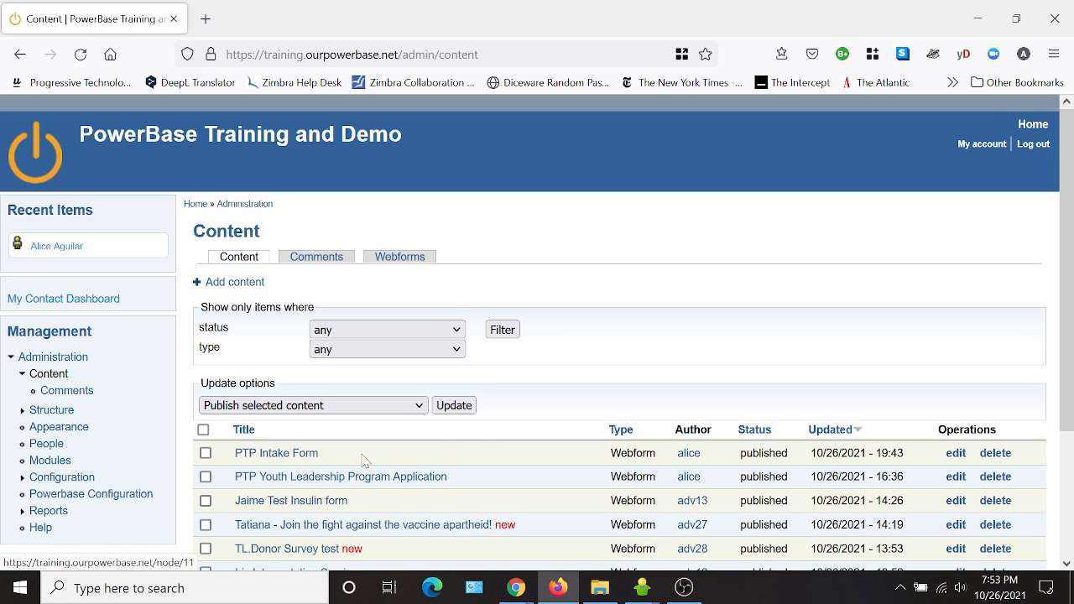
Open the PTP Intake Form webform for editing and switch to its public view.
scroll(358, 358, "down", 2)
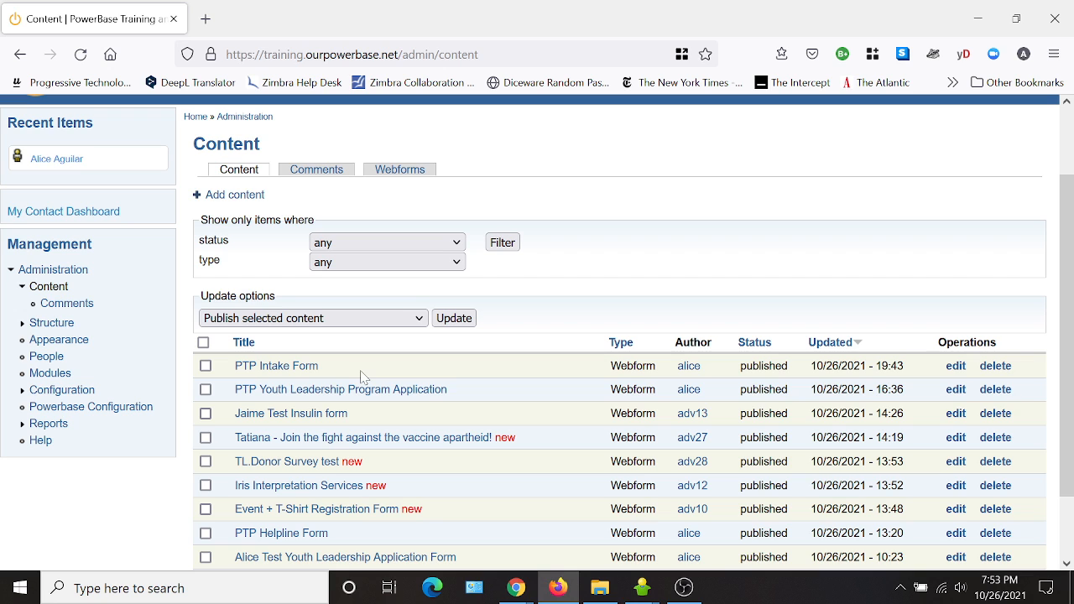
left_click(955, 367)
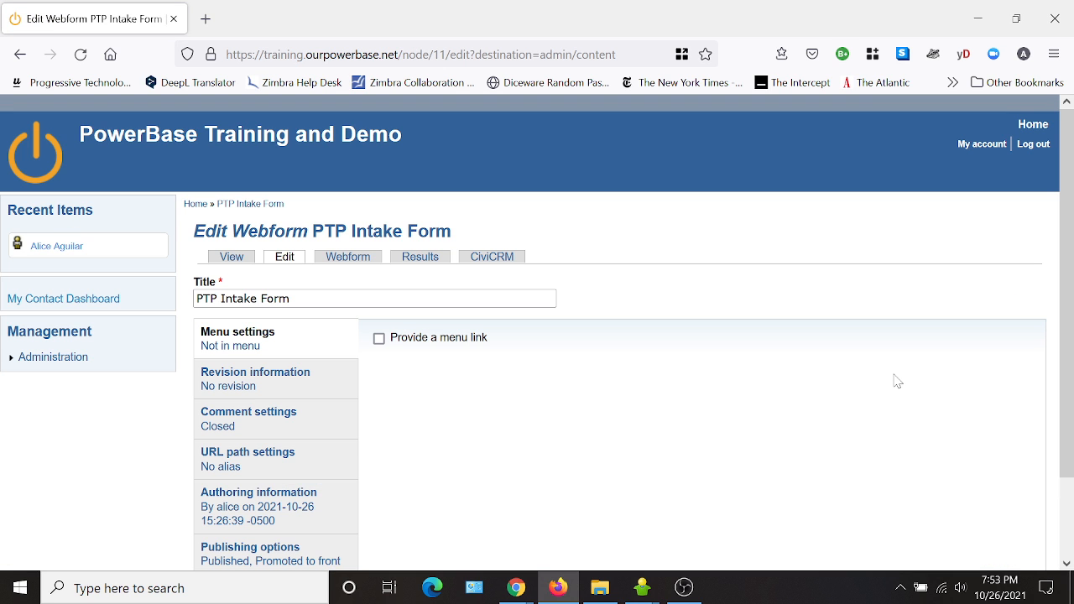
left_click(231, 256)
Scroll through the PTP Intake Form to examine the order of its fields.
scroll(513, 312, "down", 3)
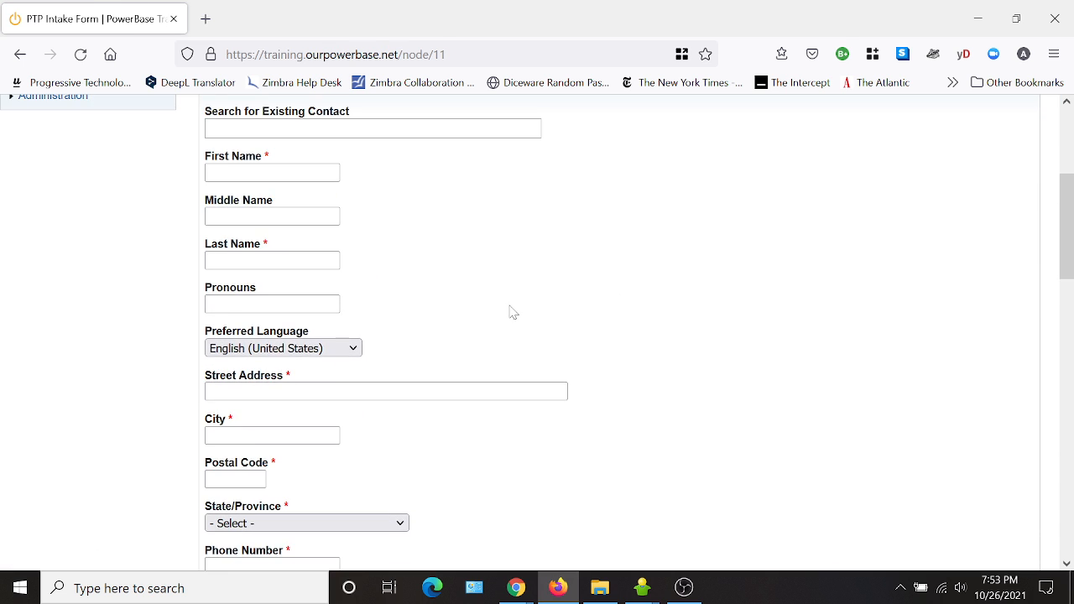
scroll(513, 312, "down", 4)
scroll(472, 391, "down", 2)
scroll(405, 479, "down", 2)
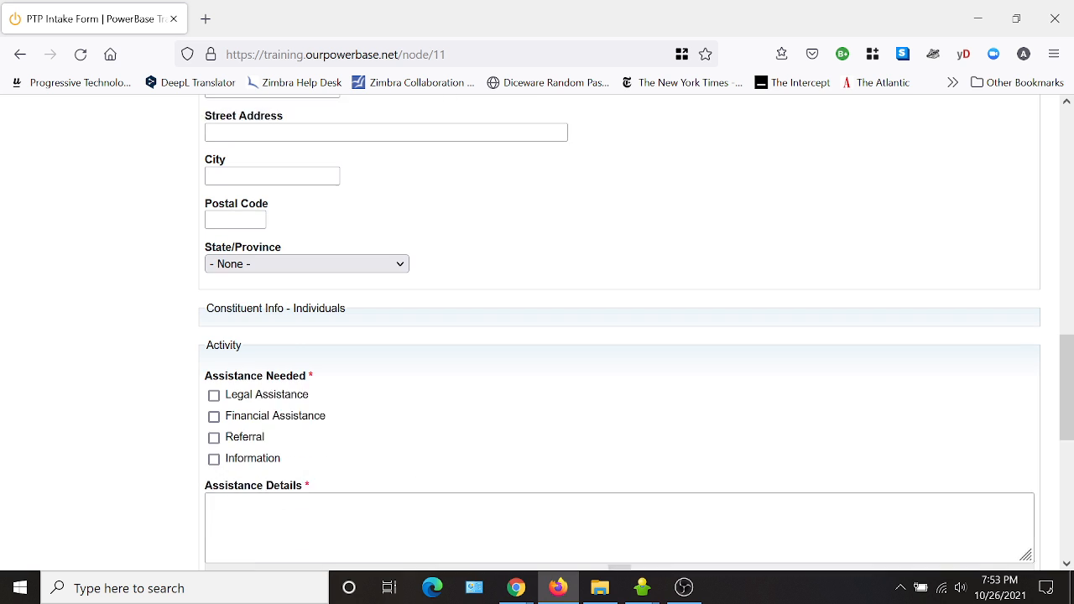
scroll(507, 460, "down", 1)
scroll(549, 459, "down", 6)
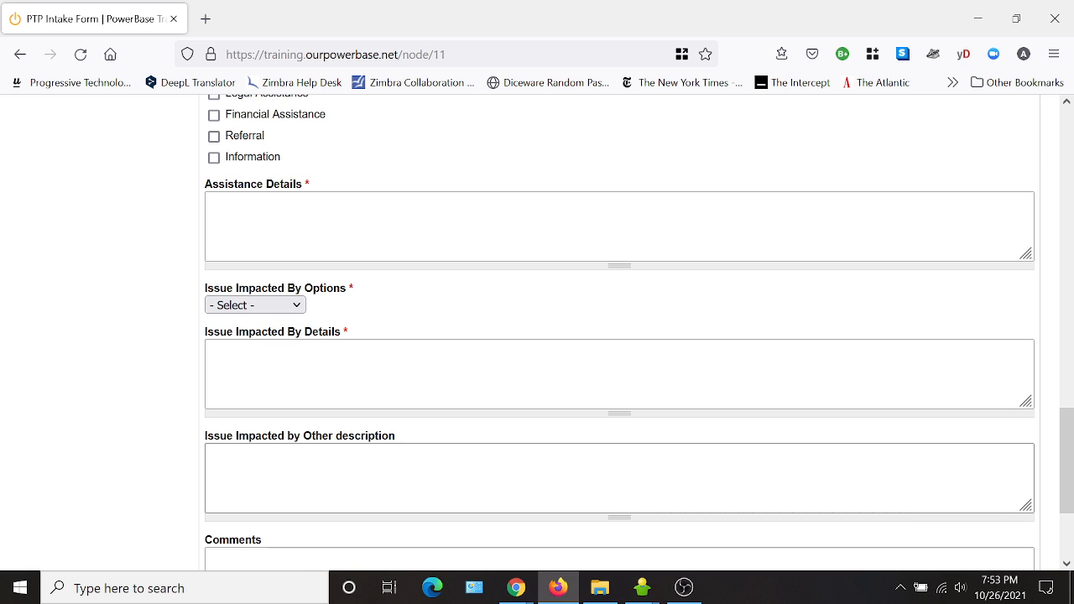
scroll(432, 474, "down", 4)
scroll(439, 472, "up", 20)
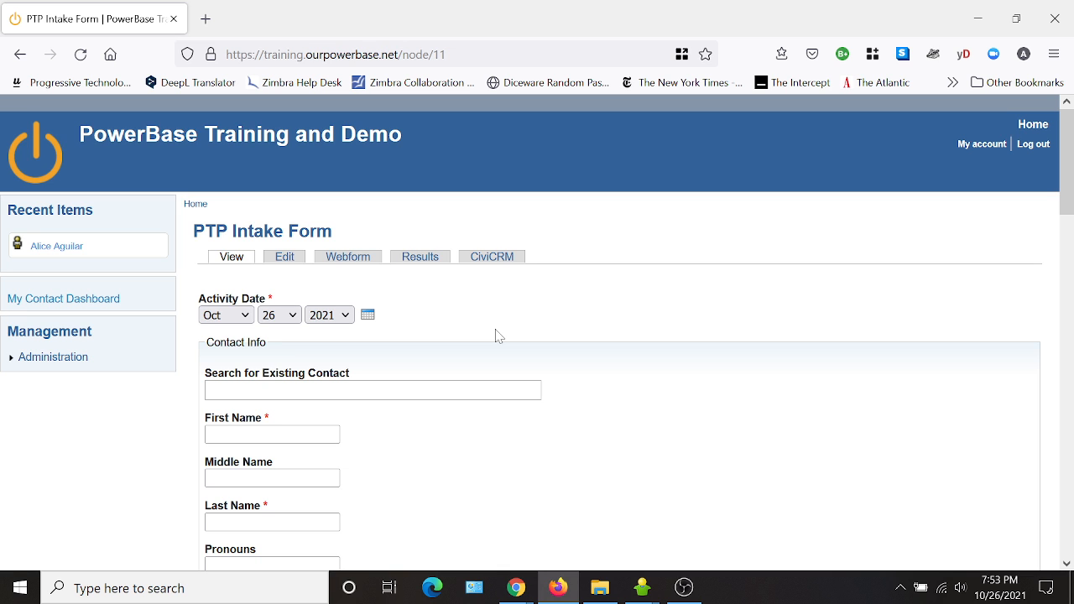
Open the form's Webform components list.
scroll(497, 336, "down", 2)
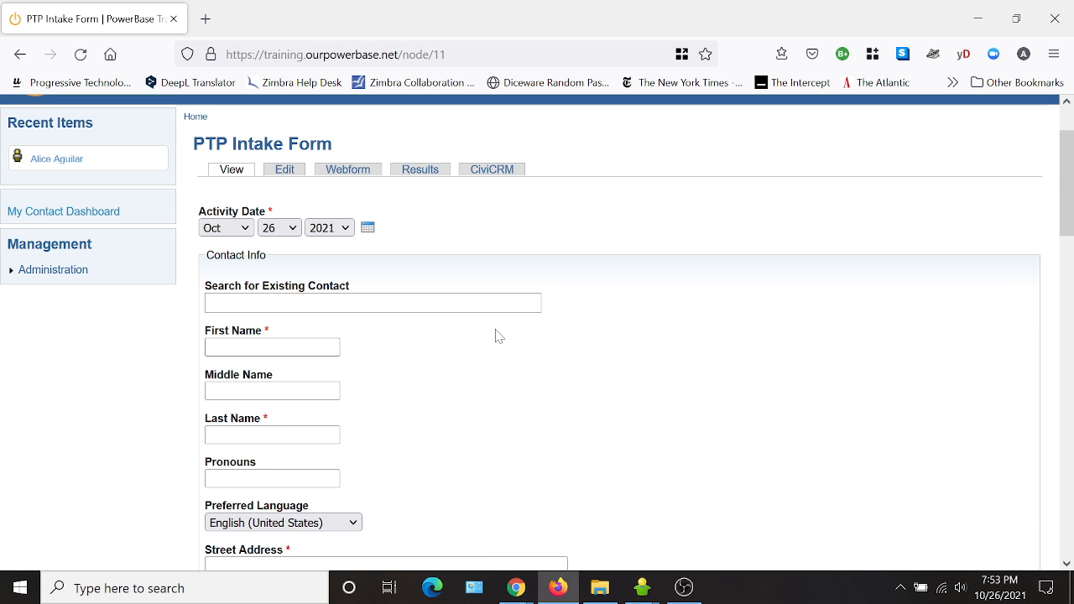
left_click(351, 172)
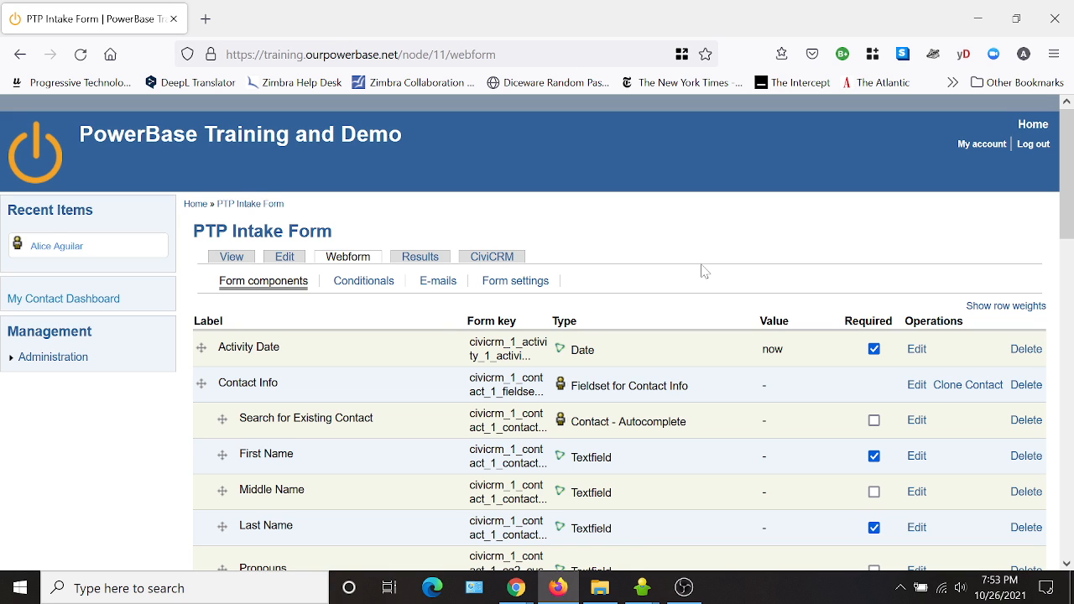
Review the list of form components, their types and required settings.
scroll(698, 260, "down", 2)
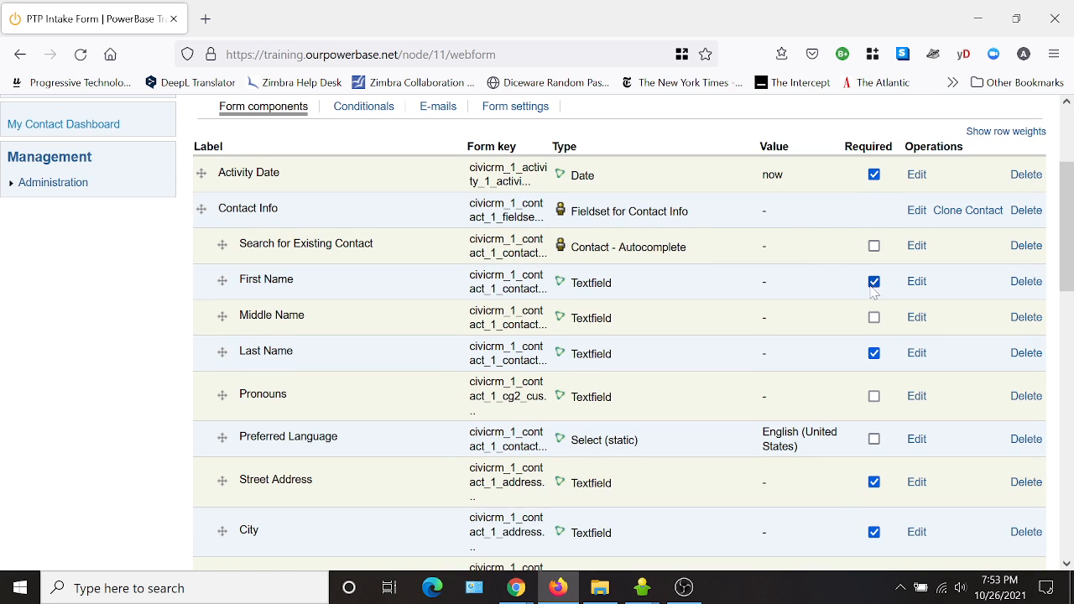
scroll(894, 562, "down", 4)
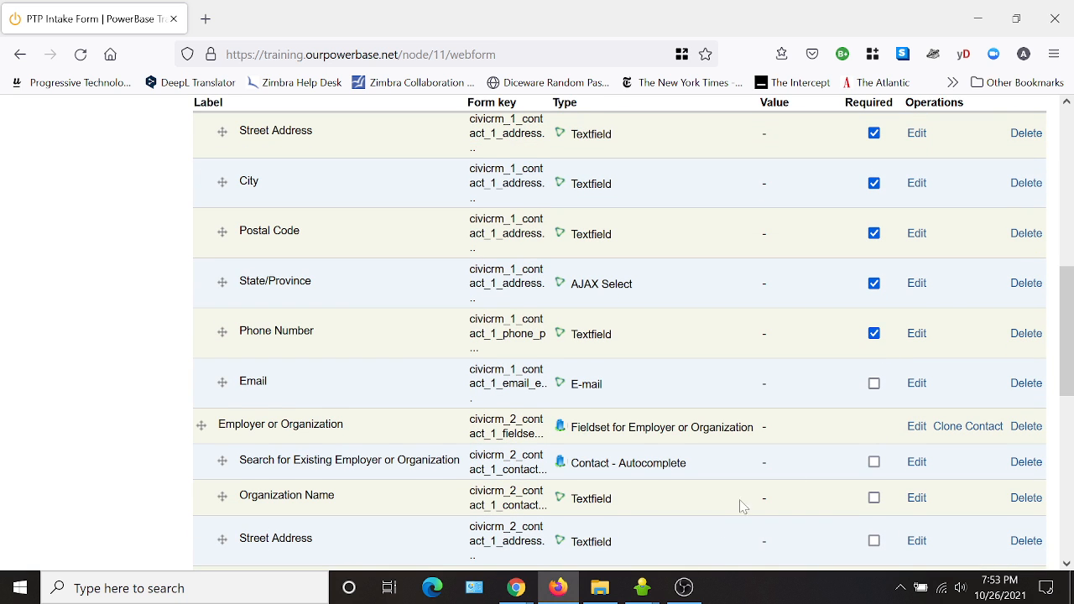
scroll(671, 536, "down", 4)
scroll(635, 515, "down", 3)
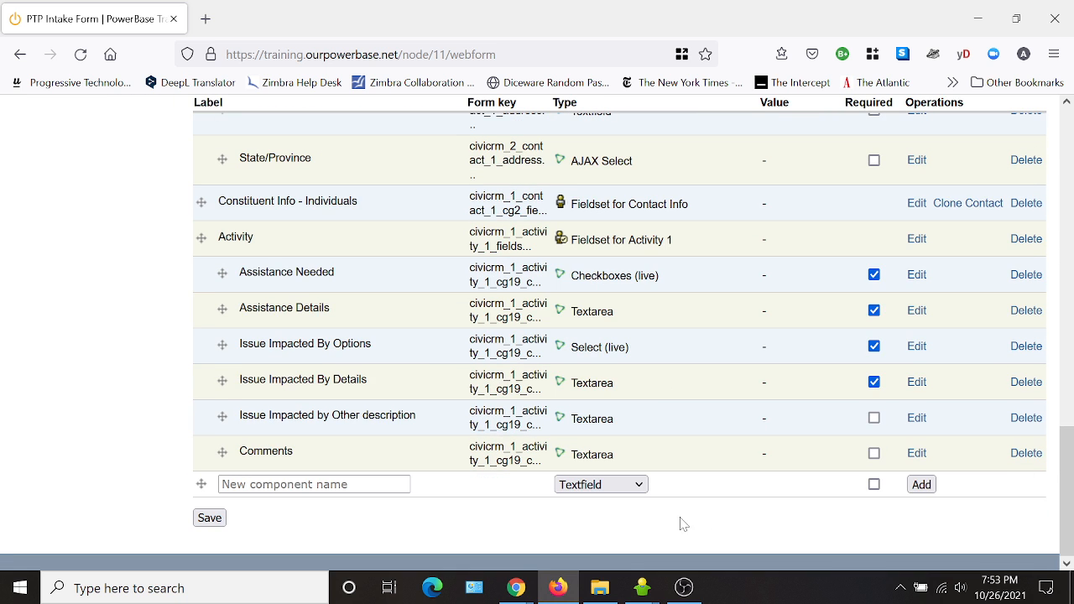
scroll(686, 522, "up", 10)
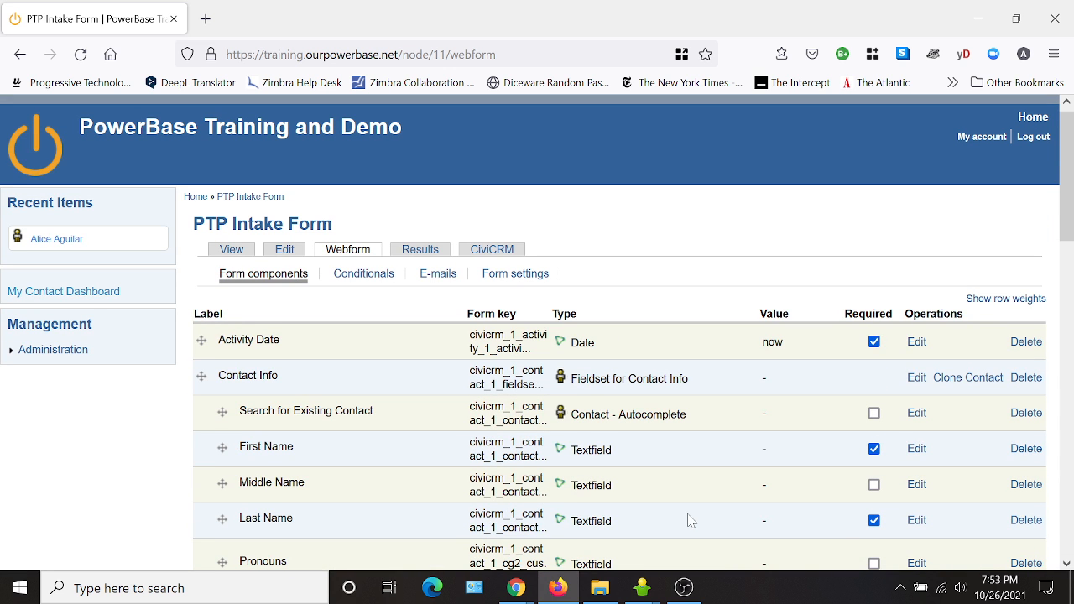
scroll(587, 470, "down", 2)
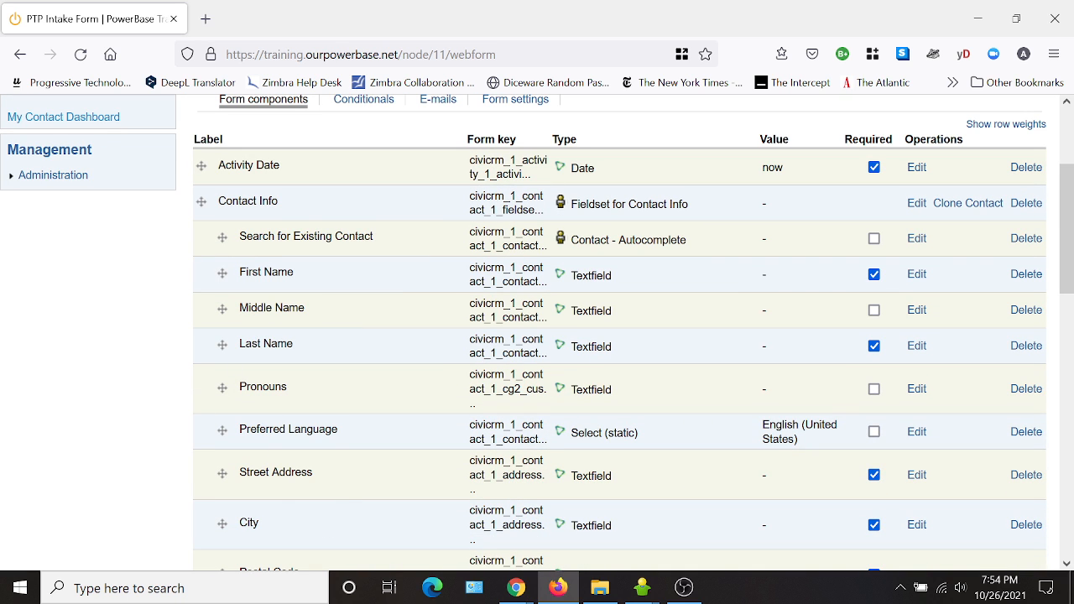
scroll(372, 324, "down", 3)
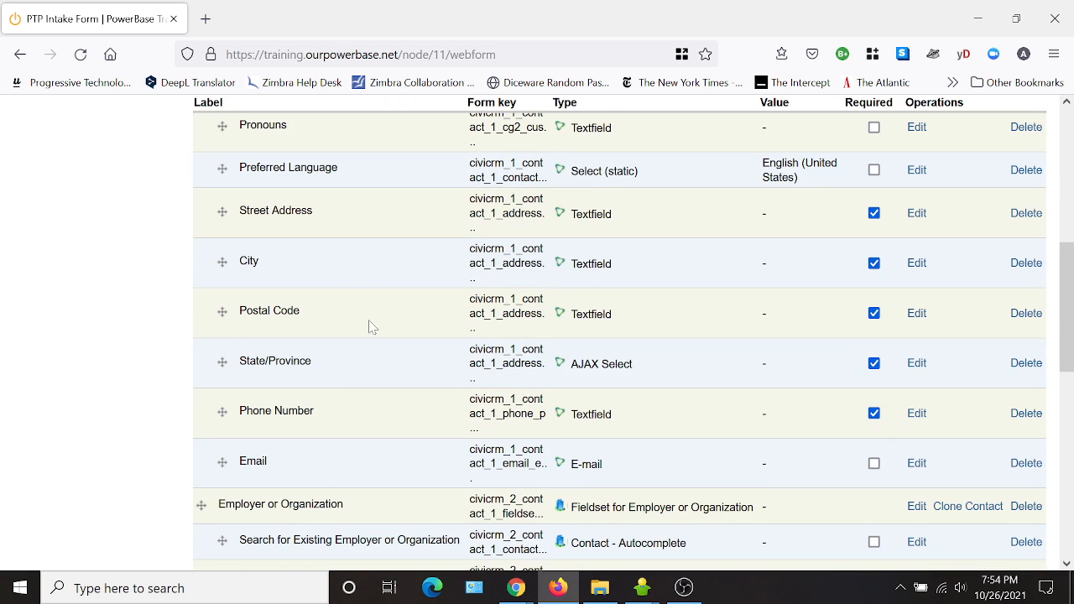
scroll(263, 517, "down", 2)
scroll(256, 222, "up", 4)
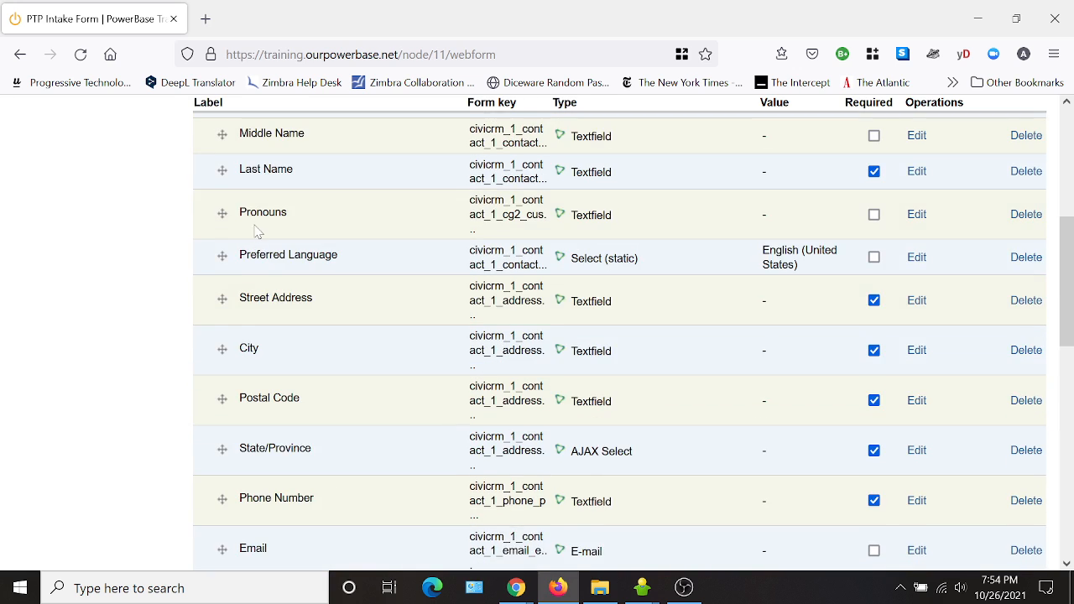
scroll(267, 197, "up", 1)
scroll(327, 414, "down", 3)
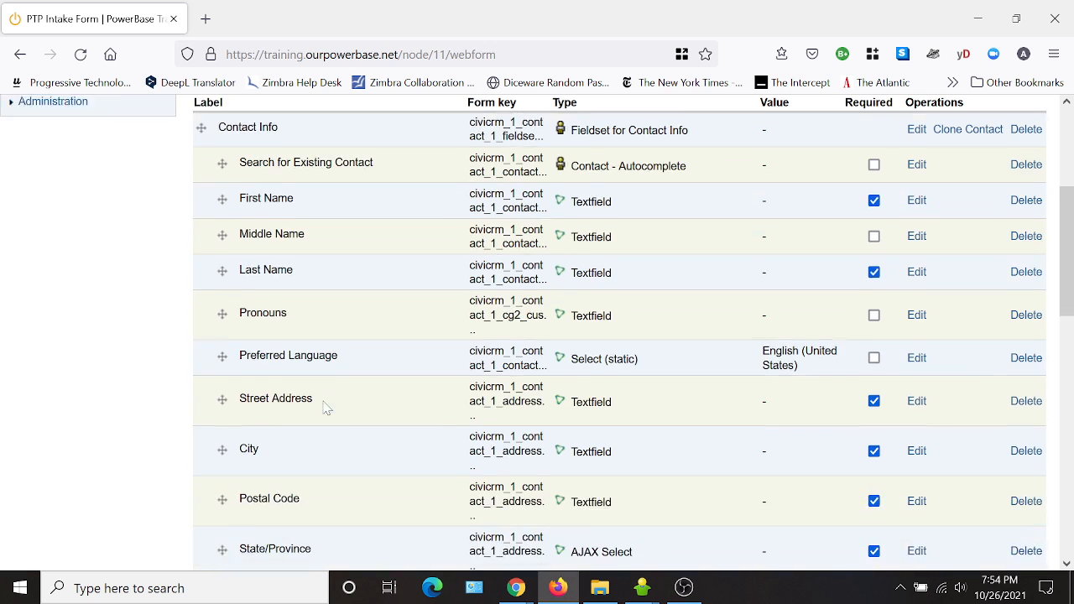
Reorder the contact fields so Phone Number follows Preferred Language, Email follows Street Address, and State/Province precedes Postal Code.
left_click_drag(222, 361, 230, 322)
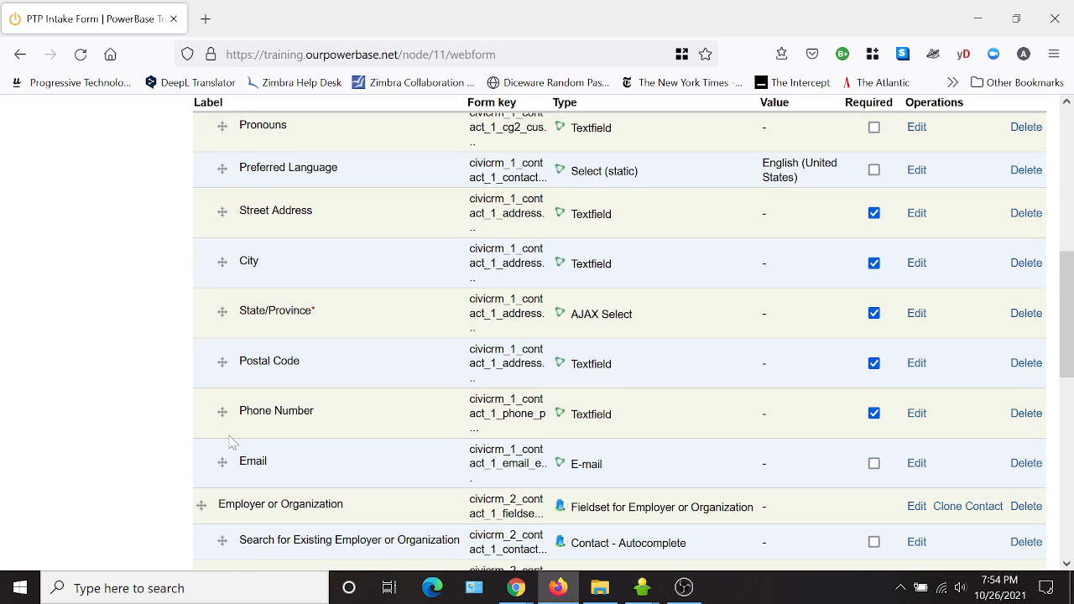
left_click_drag(225, 413, 224, 215)
left_click_drag(221, 461, 226, 310)
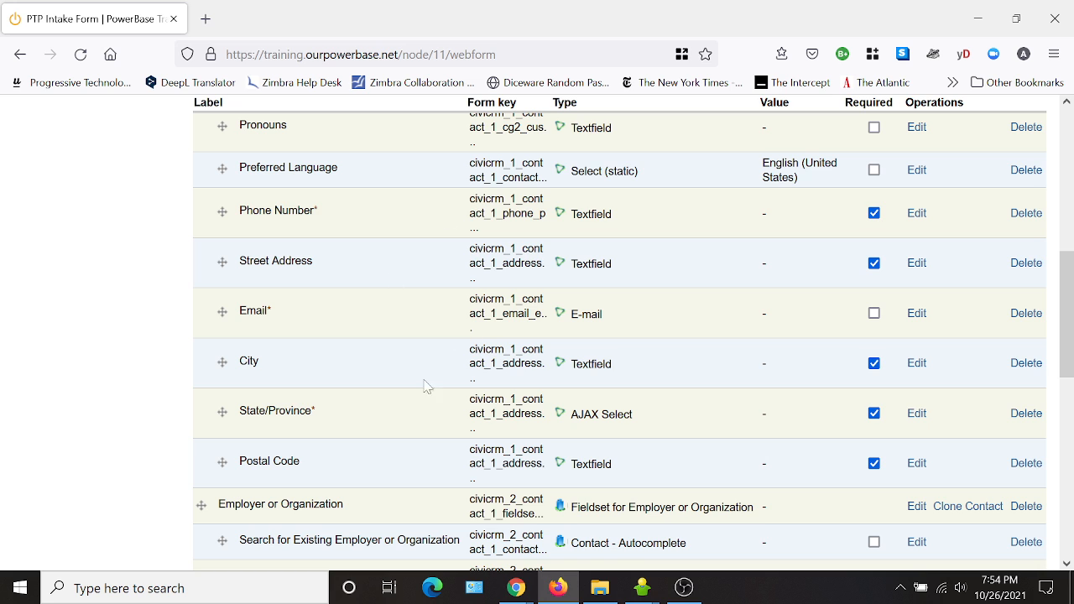
Move the employer or organization's State/Province component above its Postal Code.
scroll(424, 386, "down", 2)
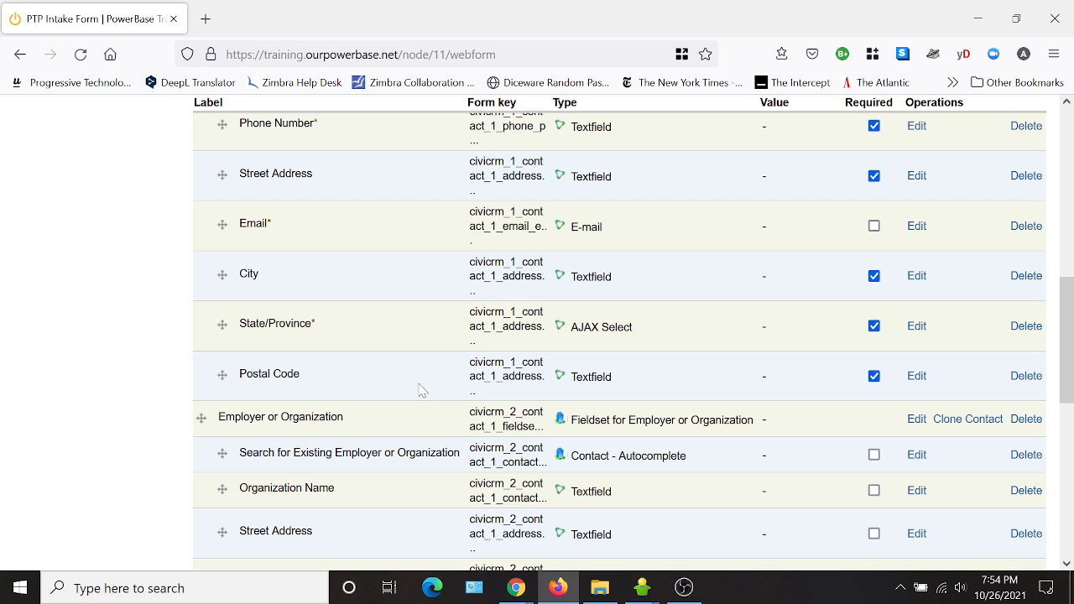
scroll(347, 434, "down", 6)
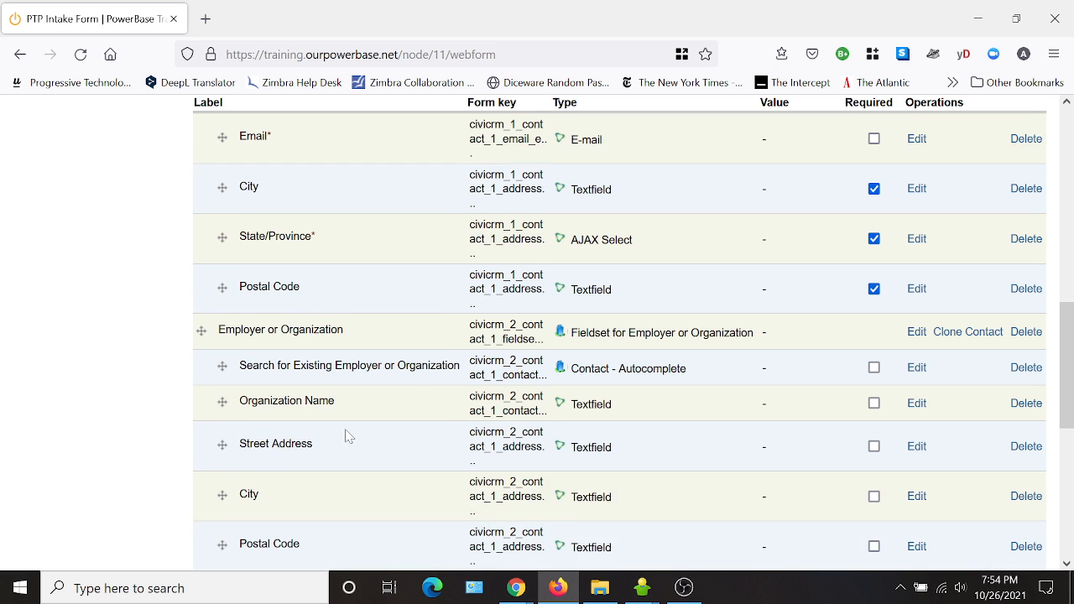
left_click_drag(226, 423, 221, 370)
Move the Constituent Info - Individuals fieldset to the end of the list below Comments.
scroll(374, 357, "down", 2)
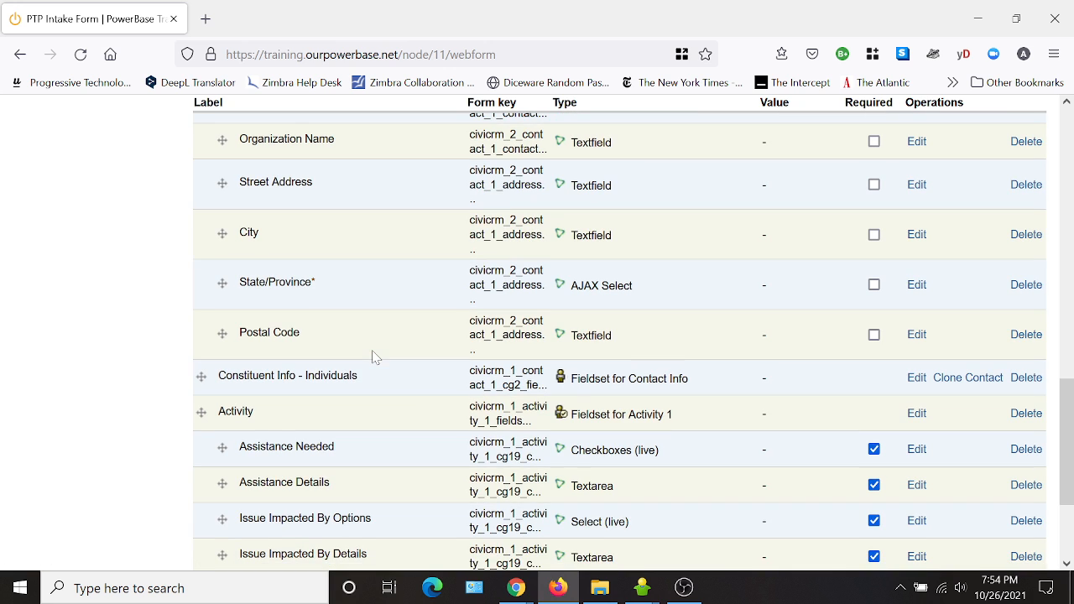
scroll(408, 379, "down", 4)
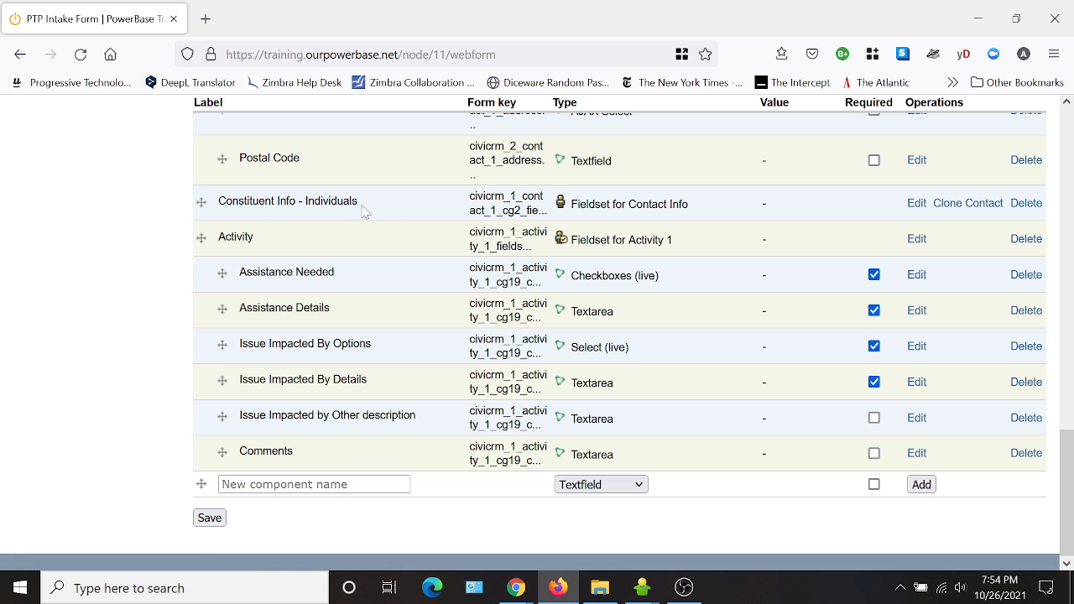
scroll(805, 215, "up", 10)
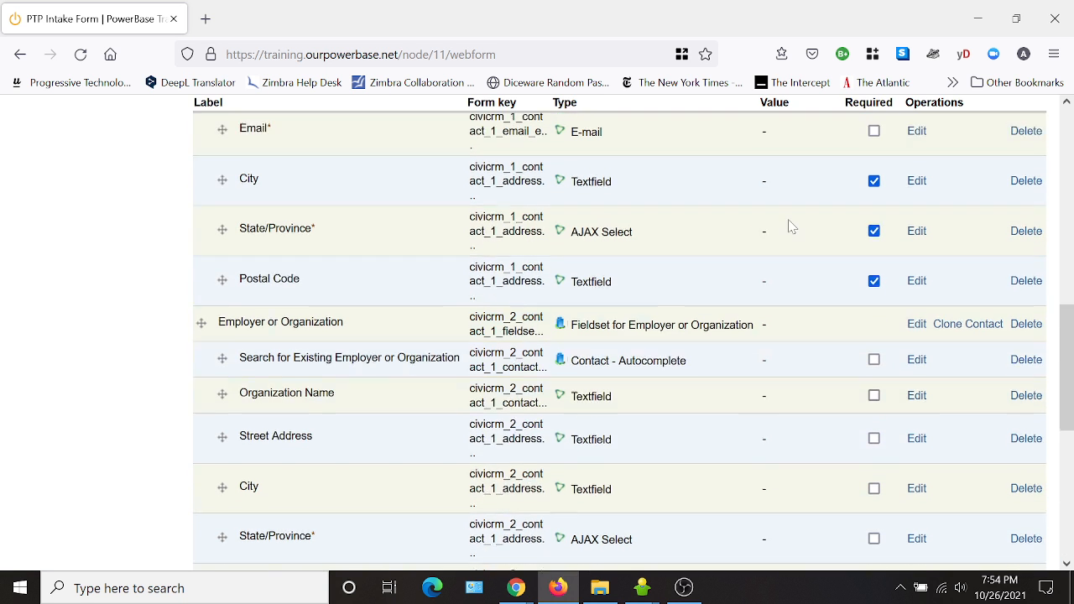
scroll(374, 226, "up", 6)
scroll(430, 344, "down", 10)
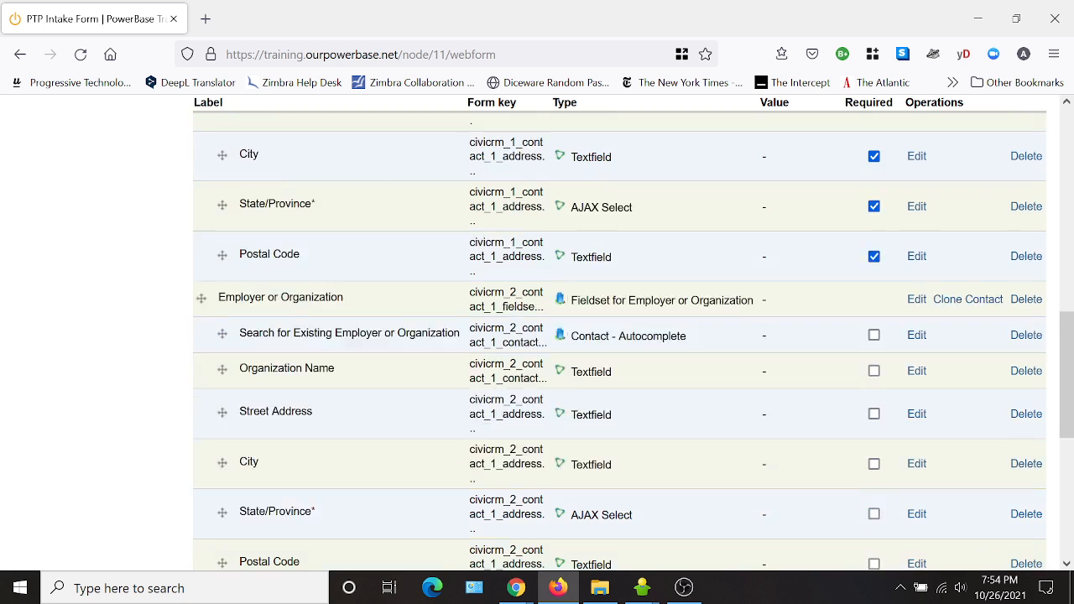
scroll(339, 375, "down", 6)
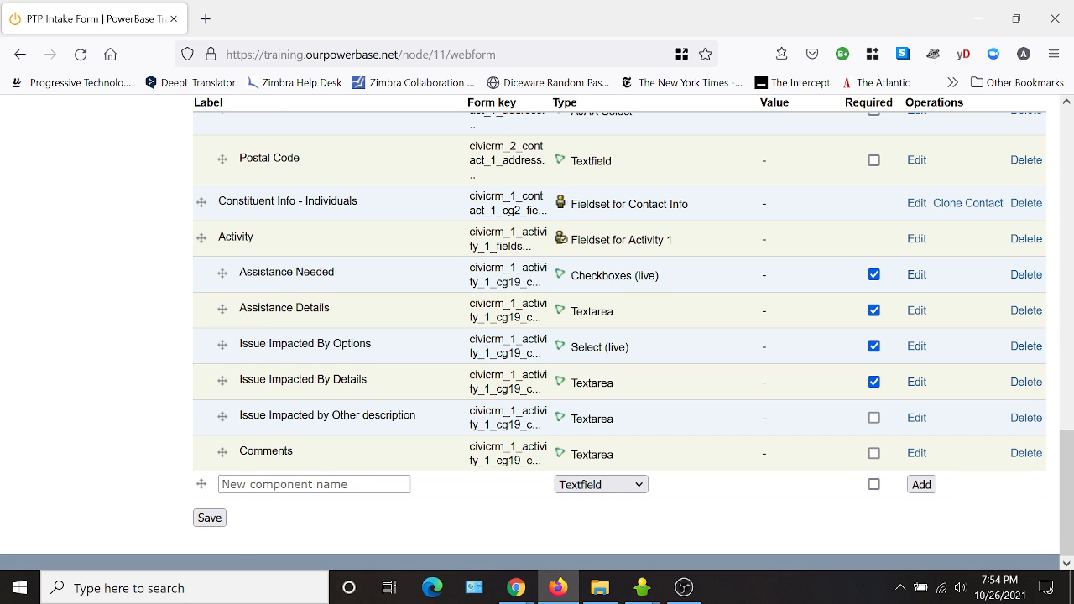
left_click_drag(201, 202, 185, 445)
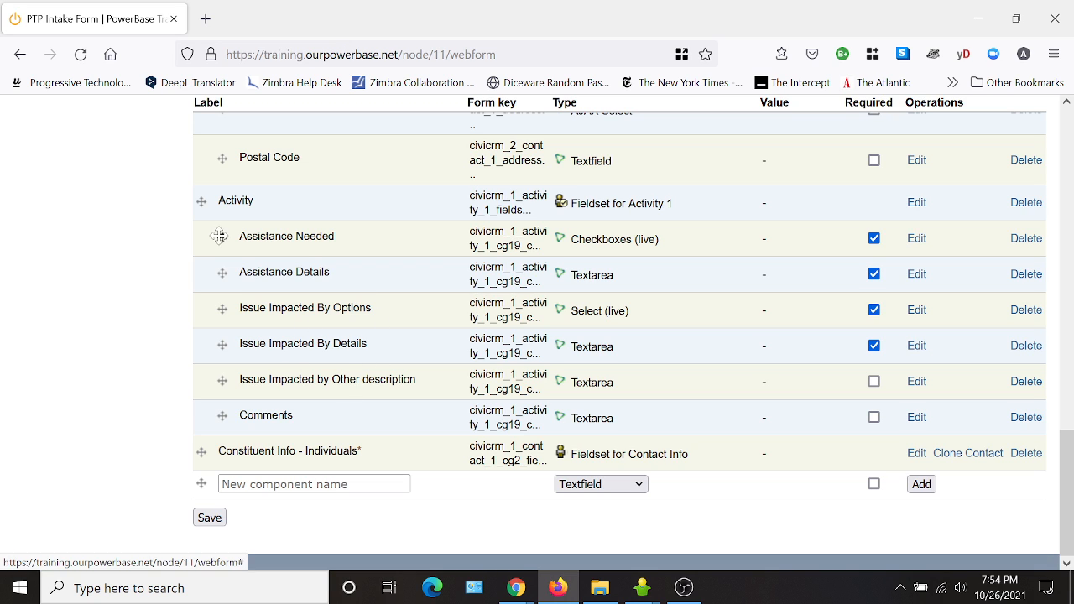
Move Assistance Needed and then Assistance Details below Issue Impacted by Other description in the Activity fieldset.
left_click_drag(223, 238, 222, 394)
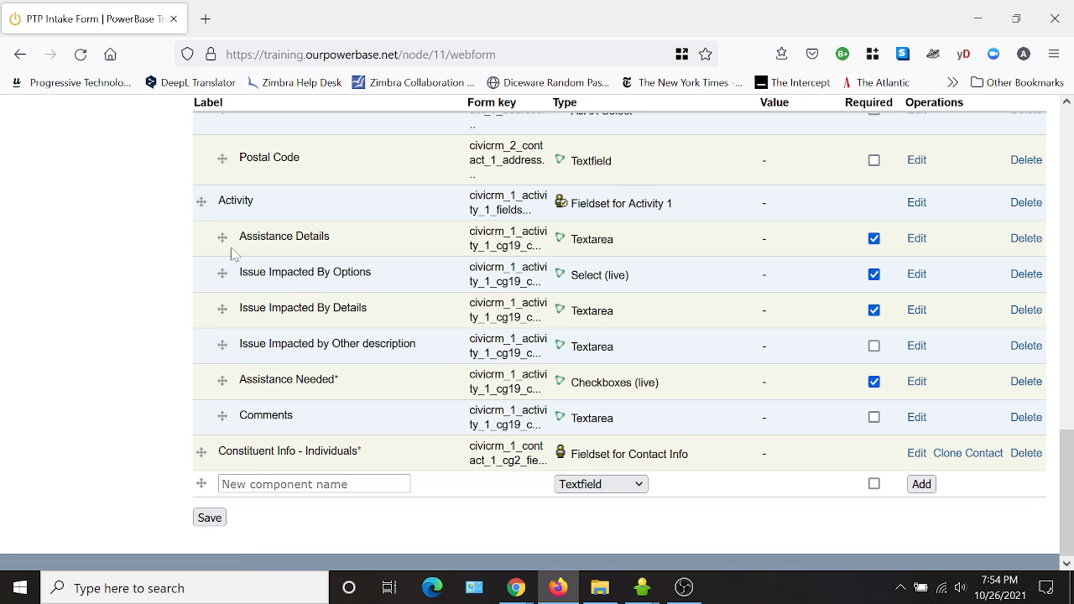
left_click_drag(222, 238, 211, 380)
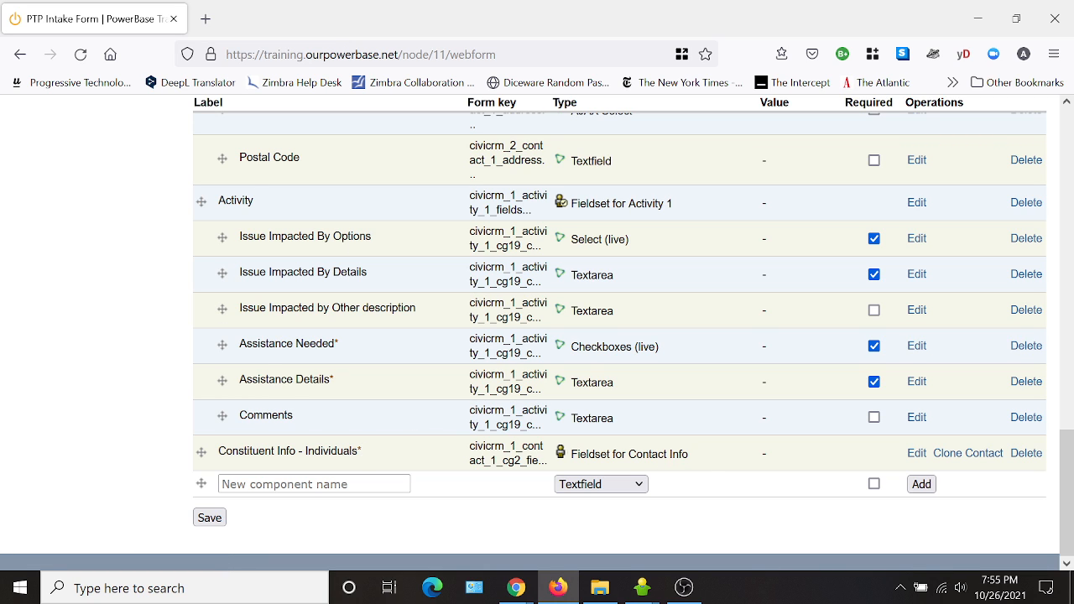
Save the new component order of the webform.
scroll(445, 434, "up", 2)
scroll(363, 399, "up", 2)
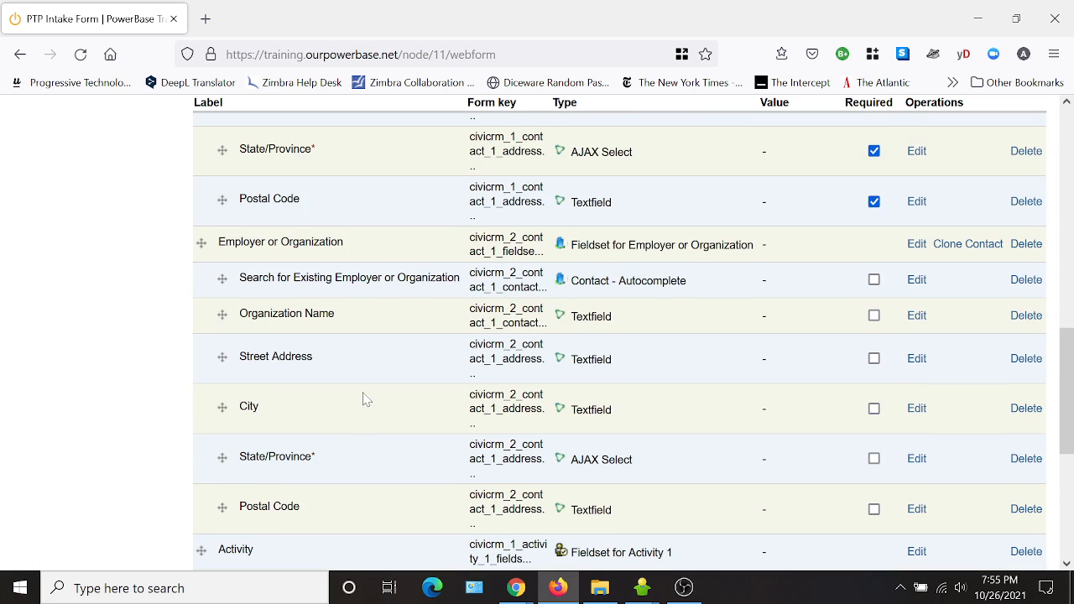
scroll(363, 399, "up", 3)
scroll(364, 396, "down", 7)
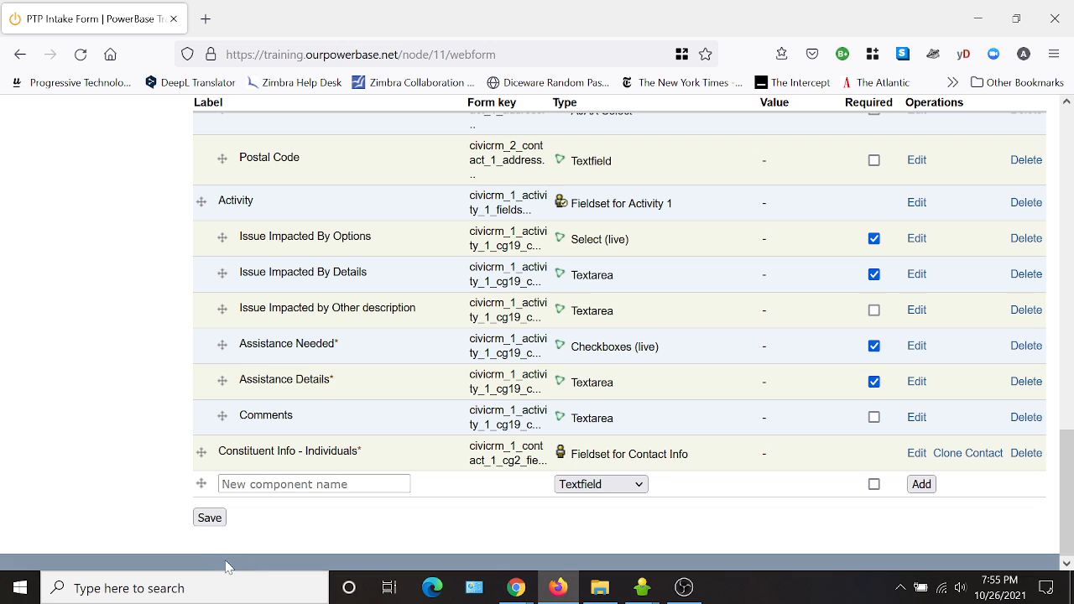
left_click(212, 524)
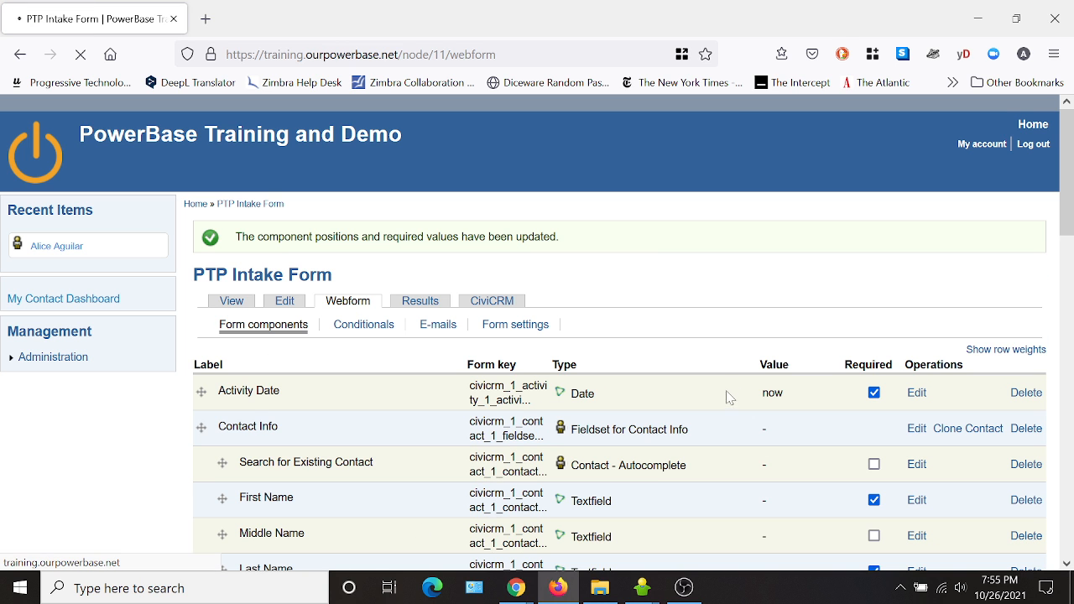
scroll(801, 346, "down", 1)
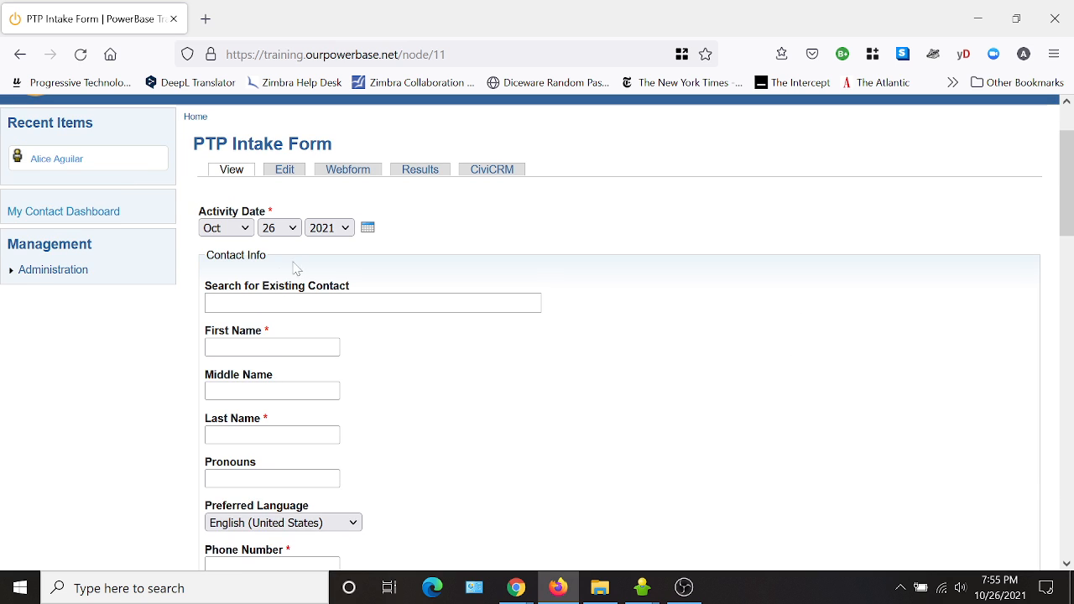
Review the field order on the published PTP Intake Form from the contact info through the activity section.
scroll(307, 267, "down", 2)
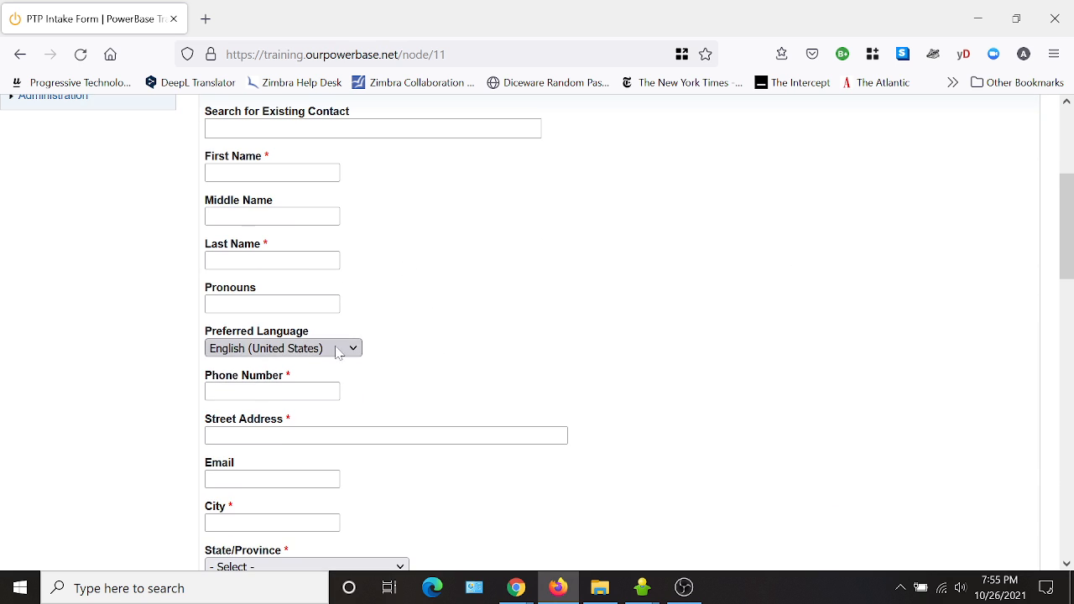
scroll(347, 347, "down", 4)
scroll(503, 335, "down", 2)
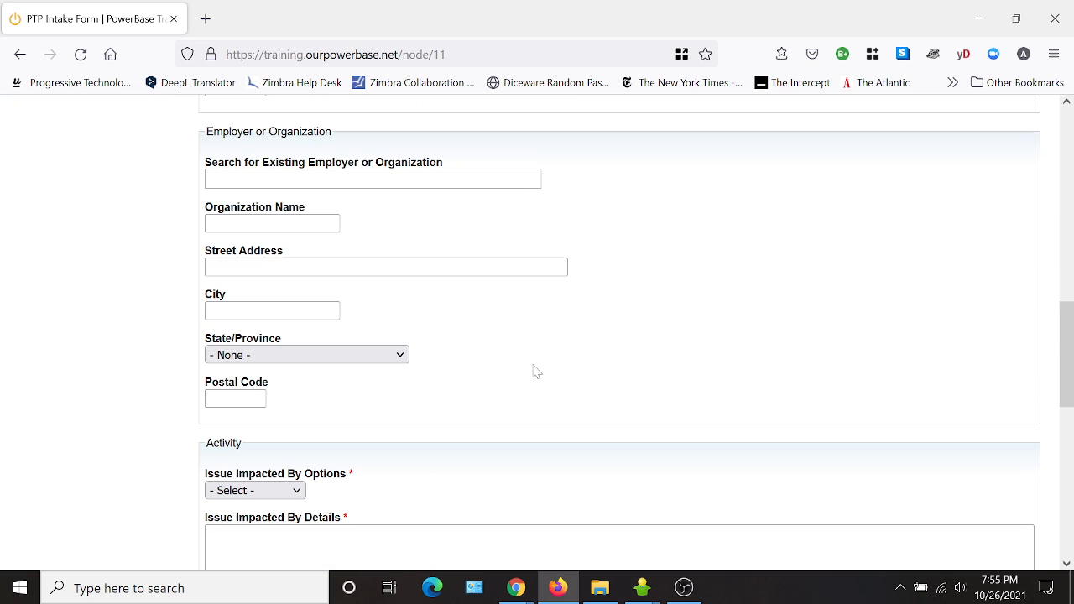
scroll(489, 415, "up", 4)
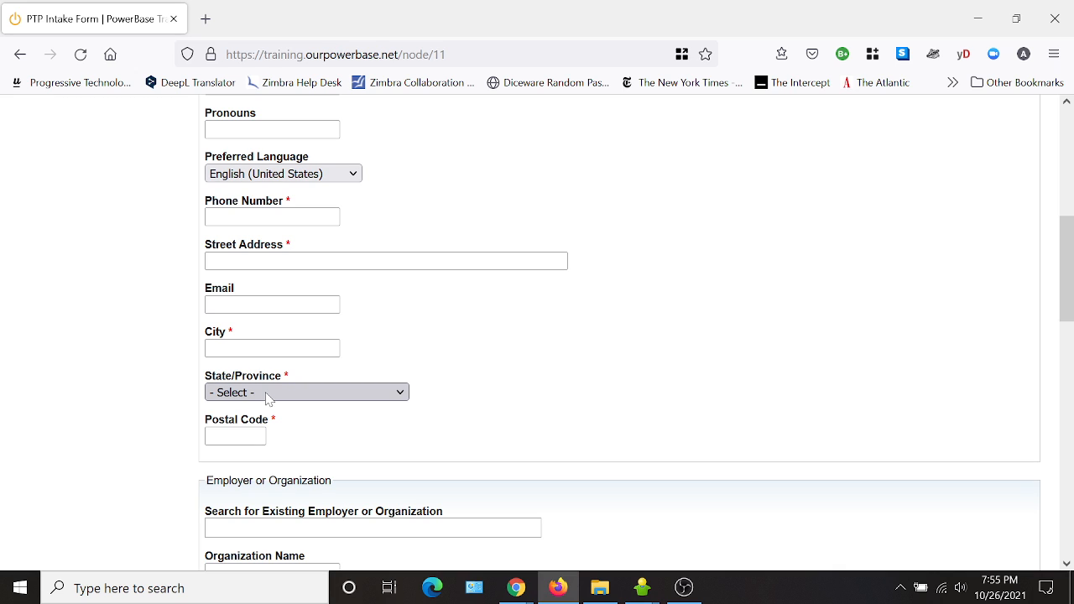
scroll(507, 339, "down", 2)
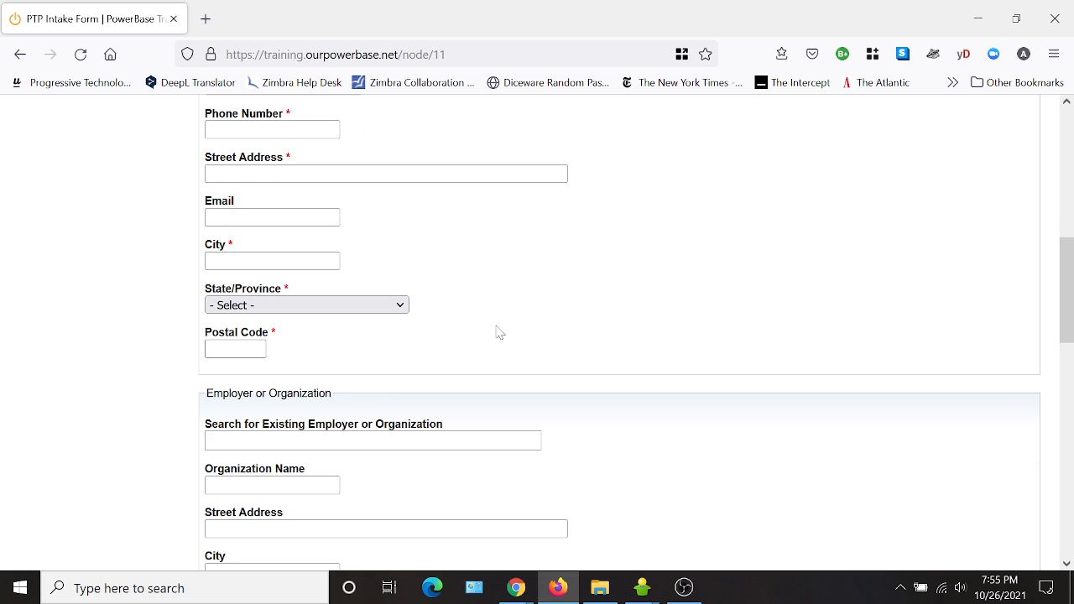
scroll(433, 341, "down", 8)
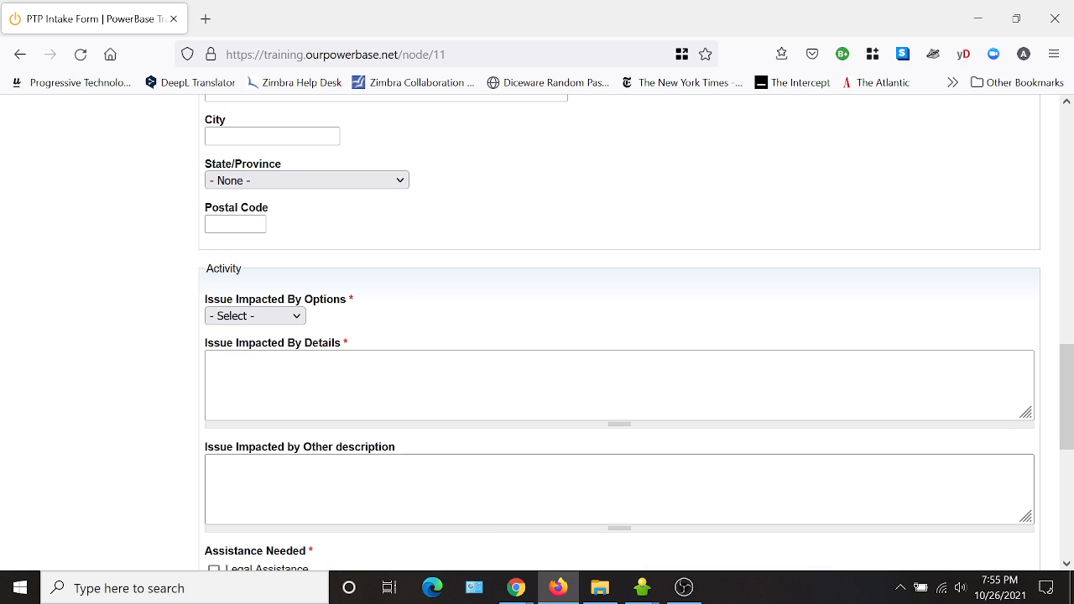
scroll(474, 491, "up", 15)
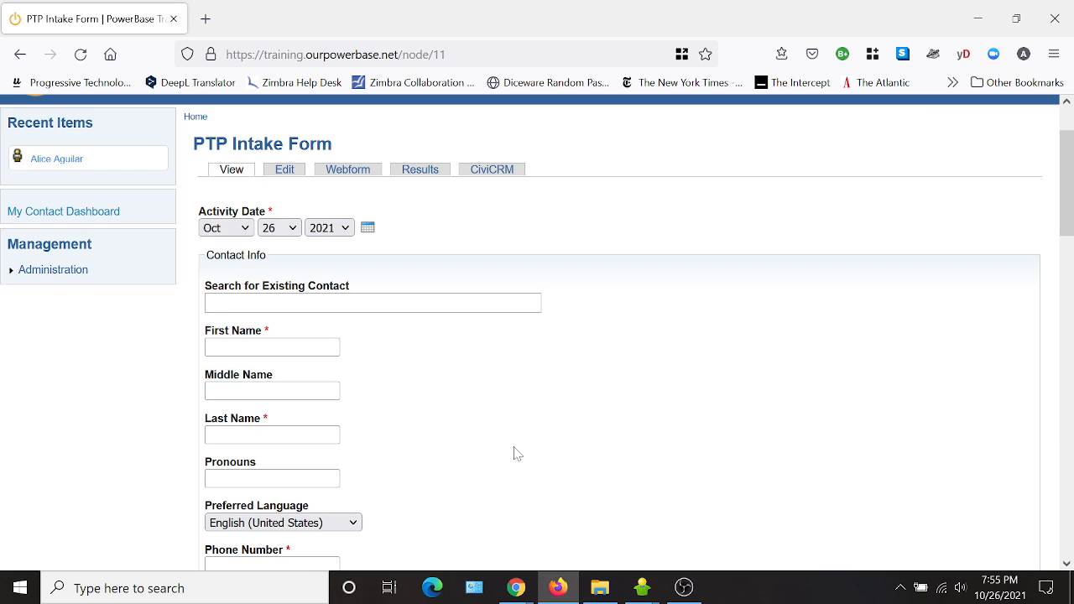
Relabel the First Name component as First Name / Primer Nombre and save it.
left_click(350, 173)
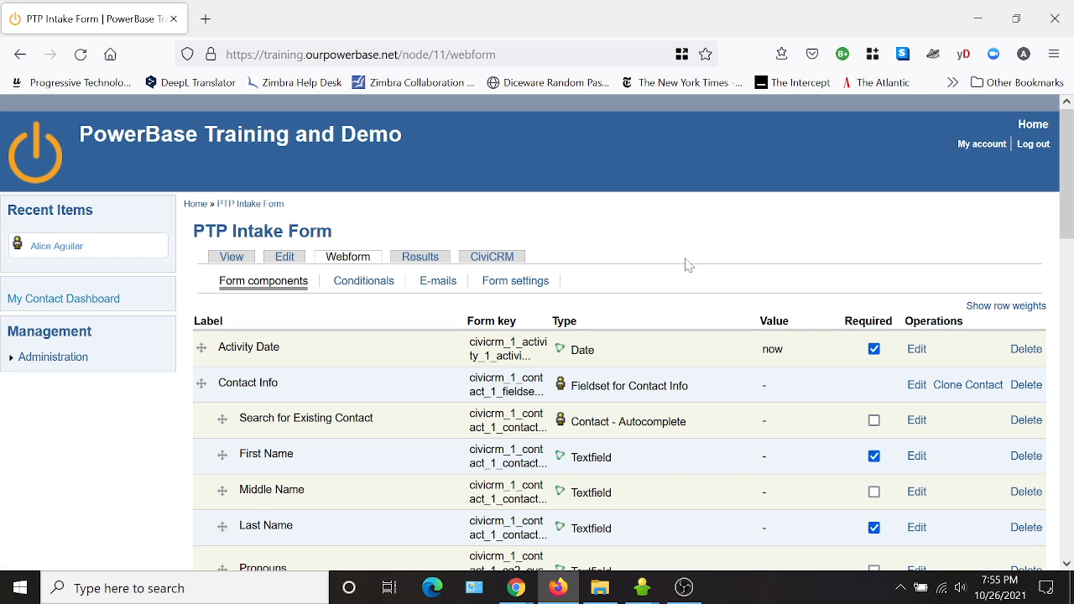
scroll(579, 269, "down", 2)
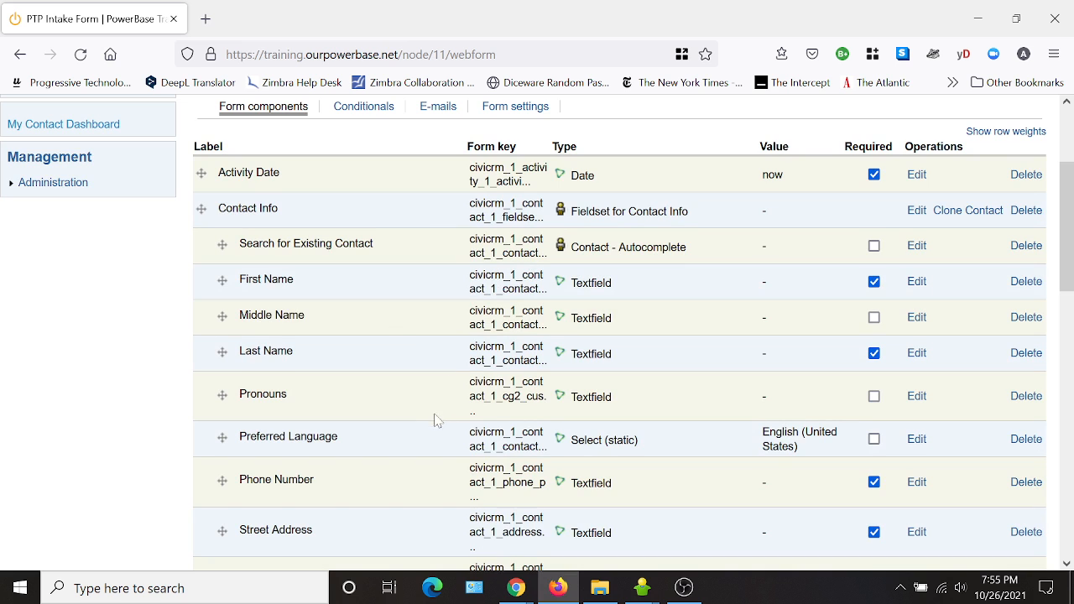
scroll(436, 415, "down", 1)
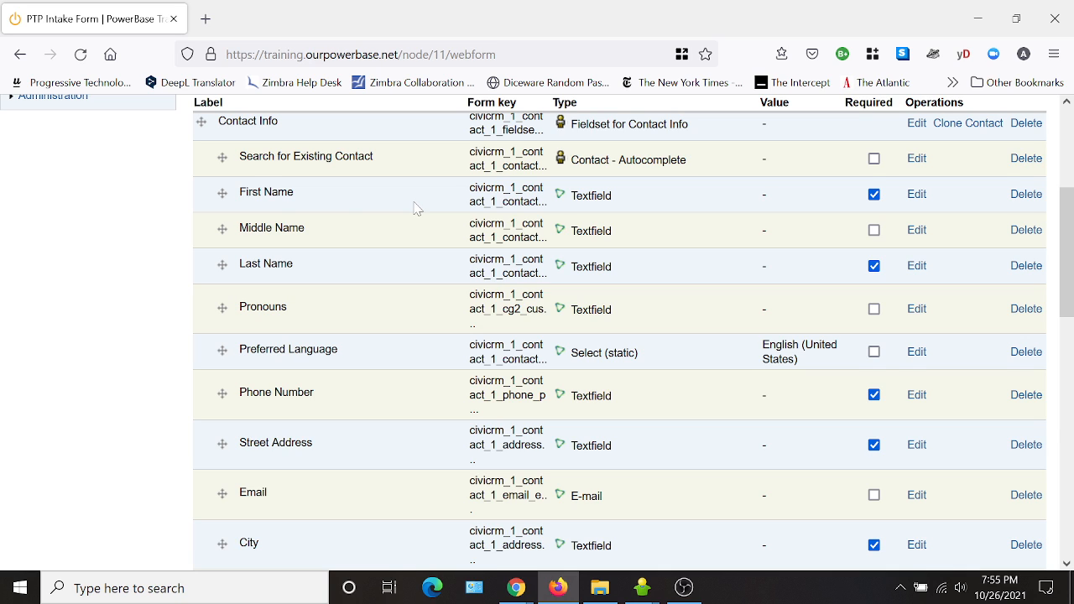
left_click(918, 197)
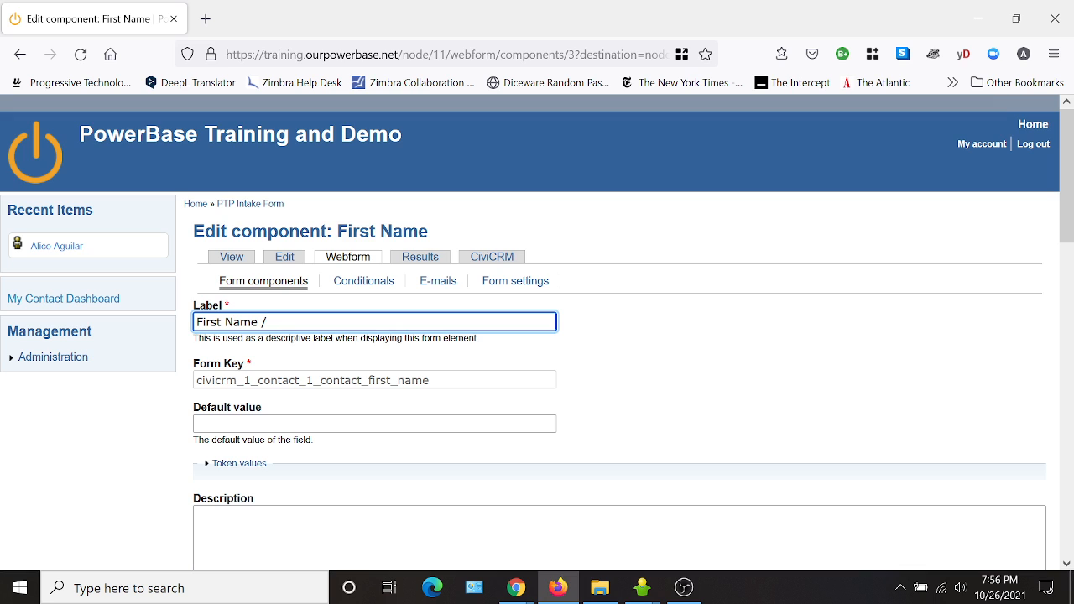
type("Primer Nombre")
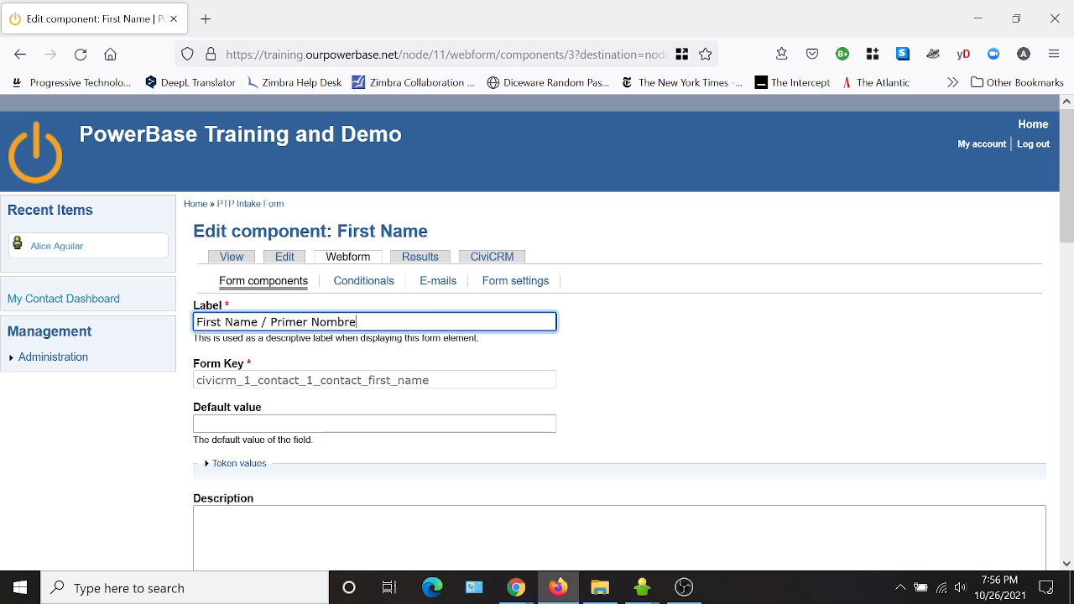
scroll(899, 151, "down", 15)
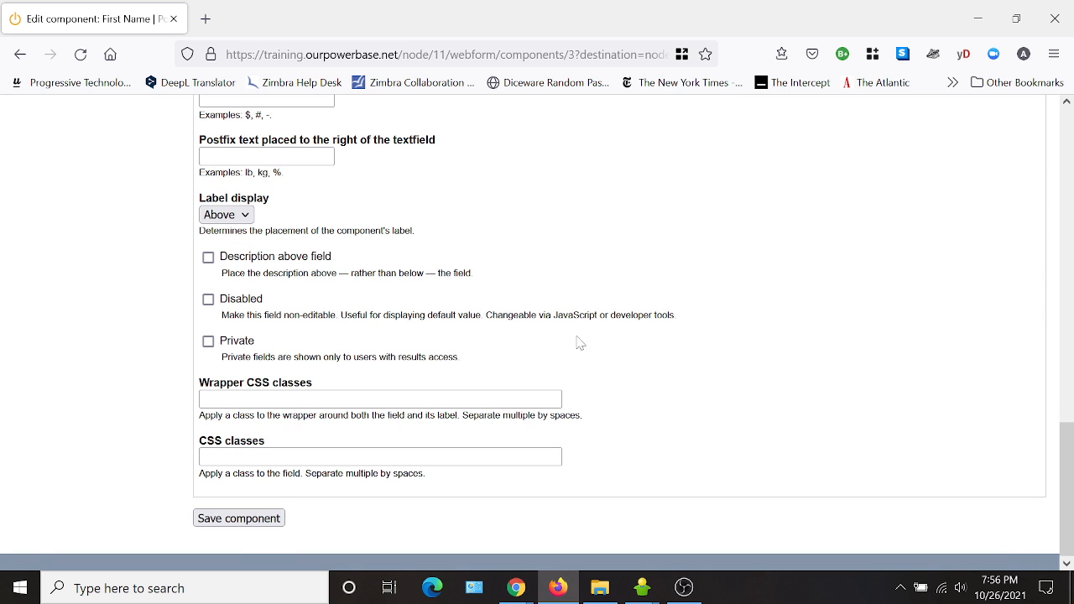
left_click(240, 518)
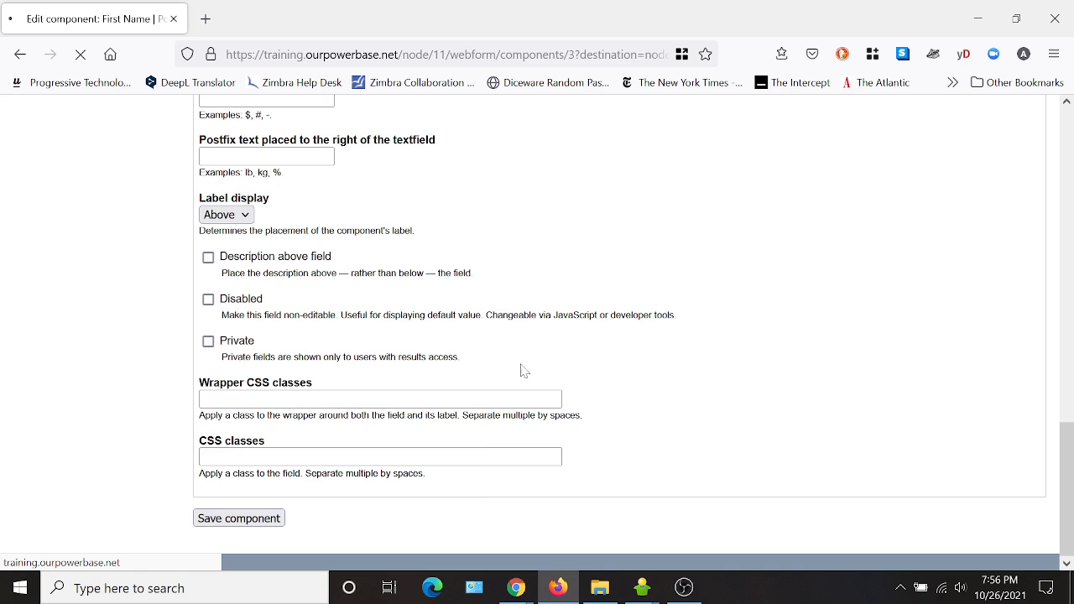
Relabel the Last Name component as Last Name / Apellido and save it.
scroll(378, 232, "down", 3)
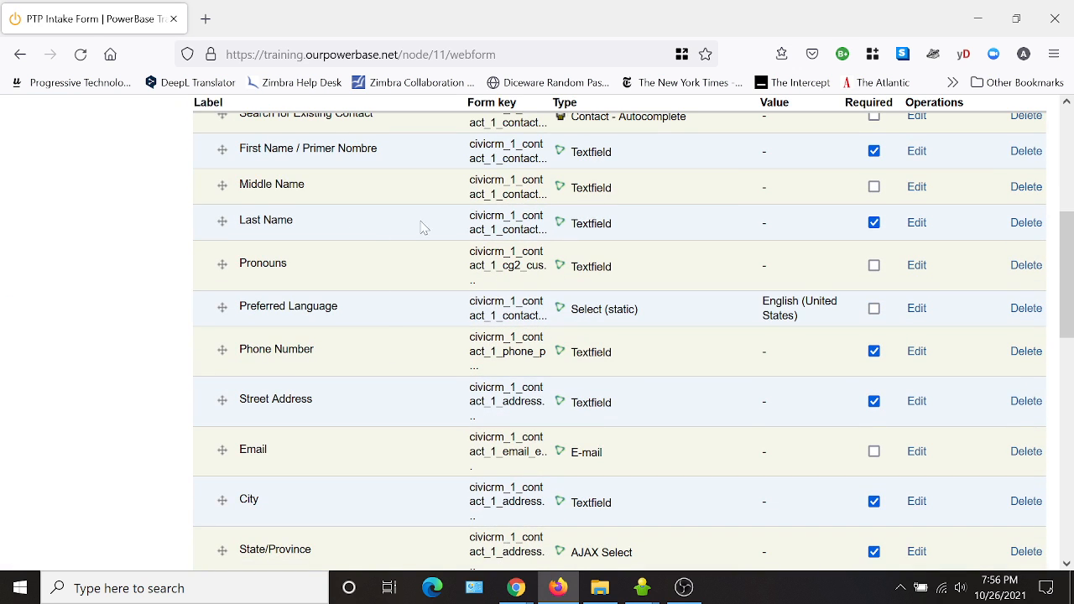
left_click(916, 222)
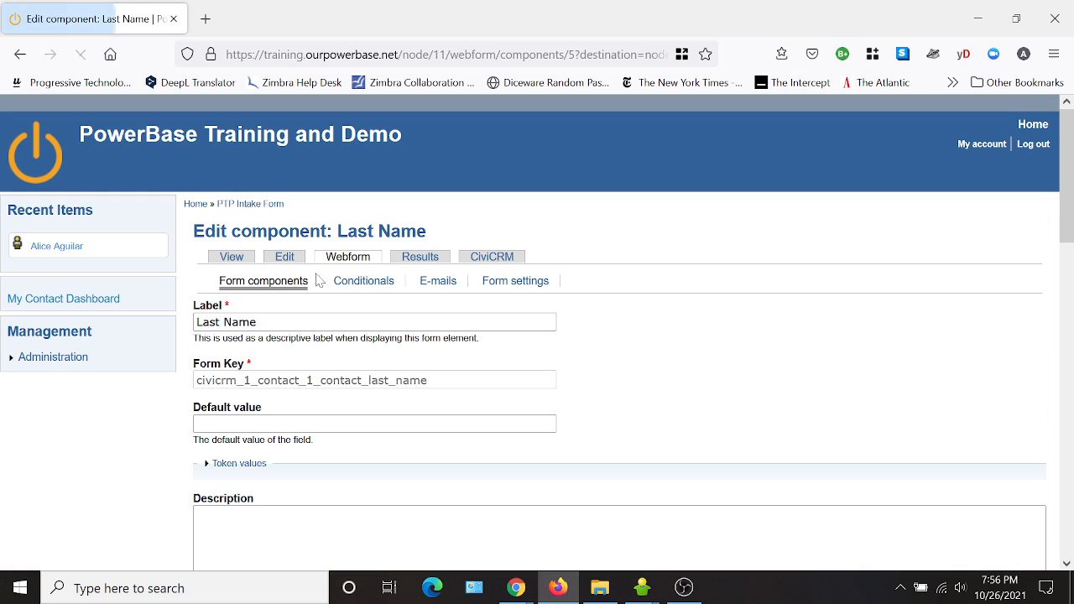
left_click(260, 322)
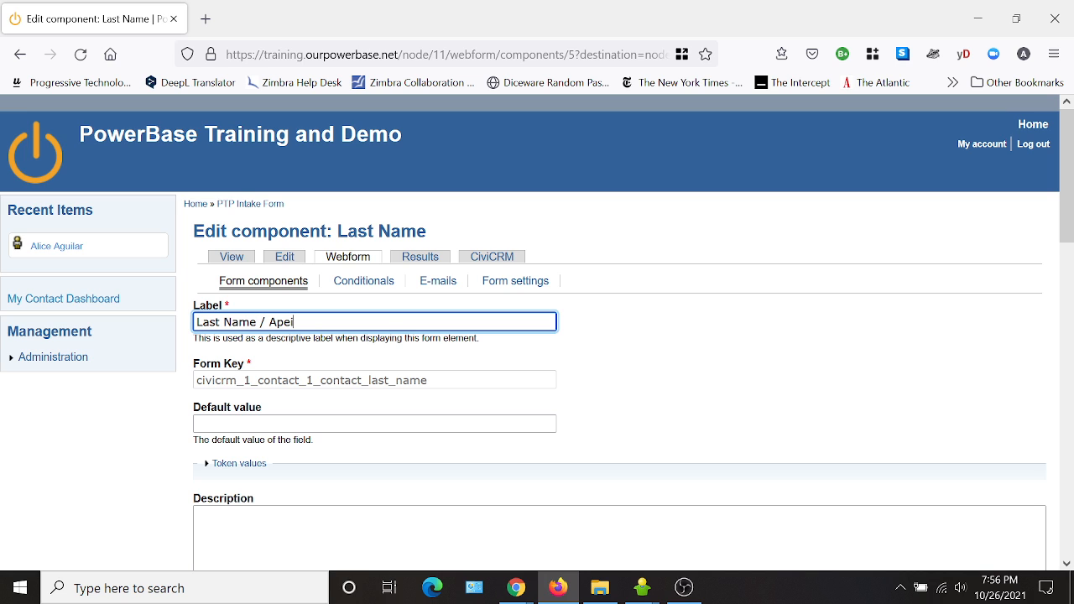
scroll(271, 546, "down", 15)
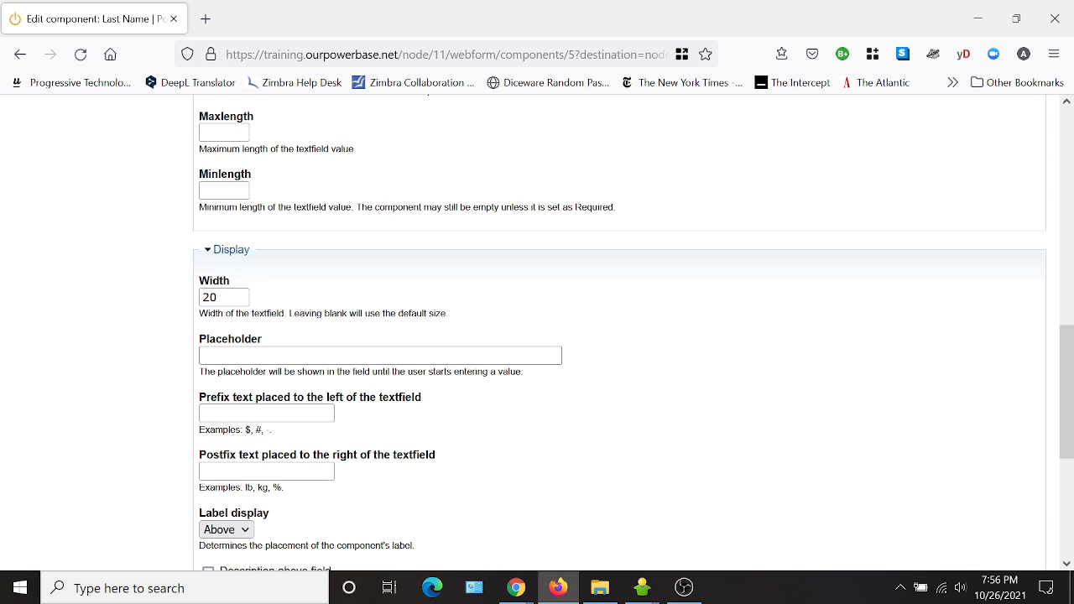
left_click(252, 520)
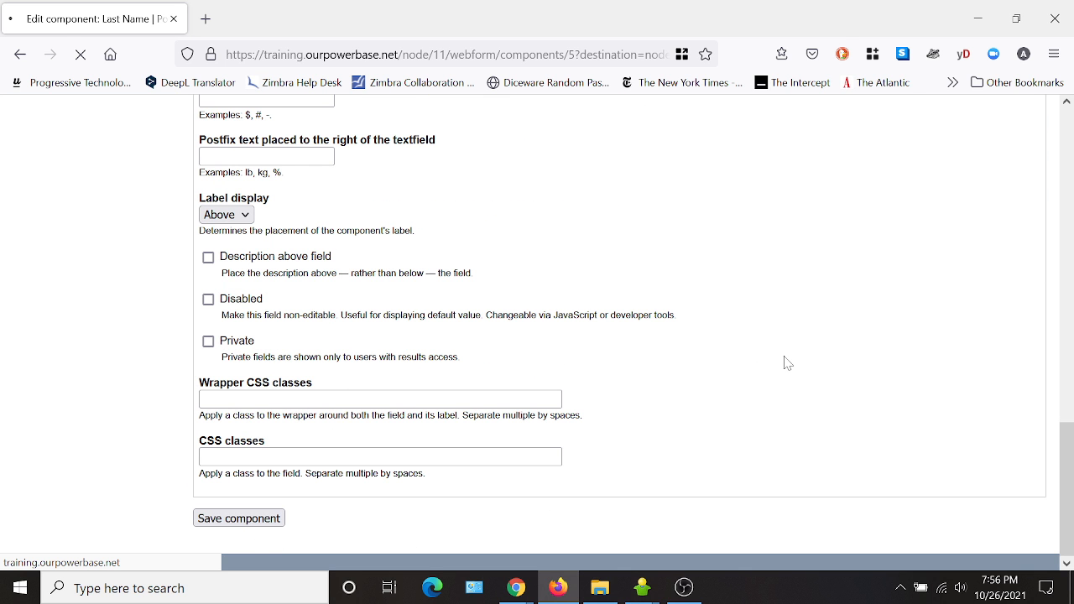
Rename the contact's State/Province component to State.
scroll(363, 437, "down", 4)
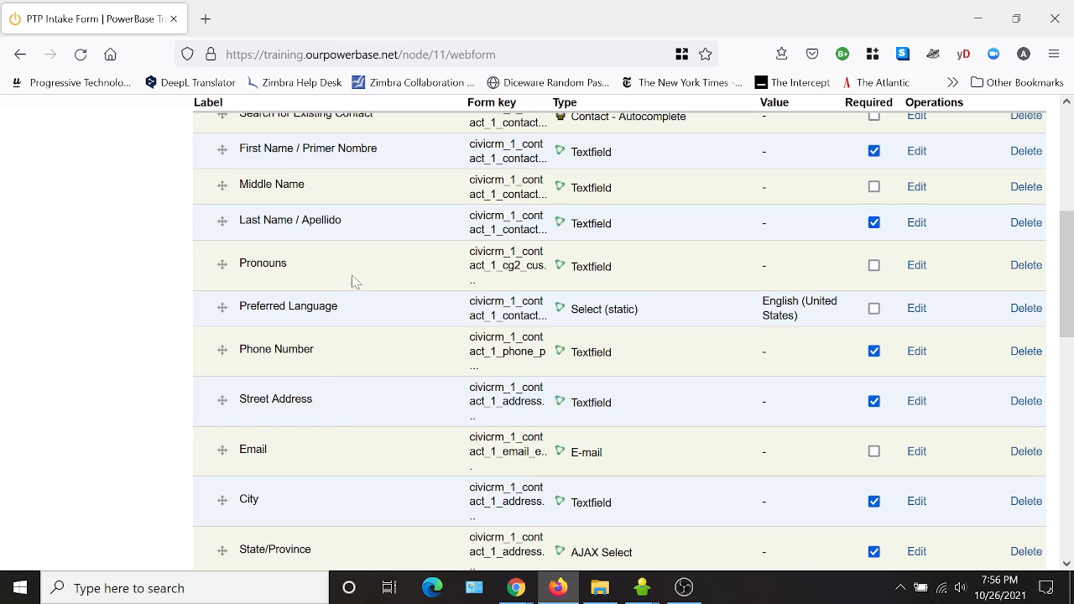
scroll(352, 281, "down", 2)
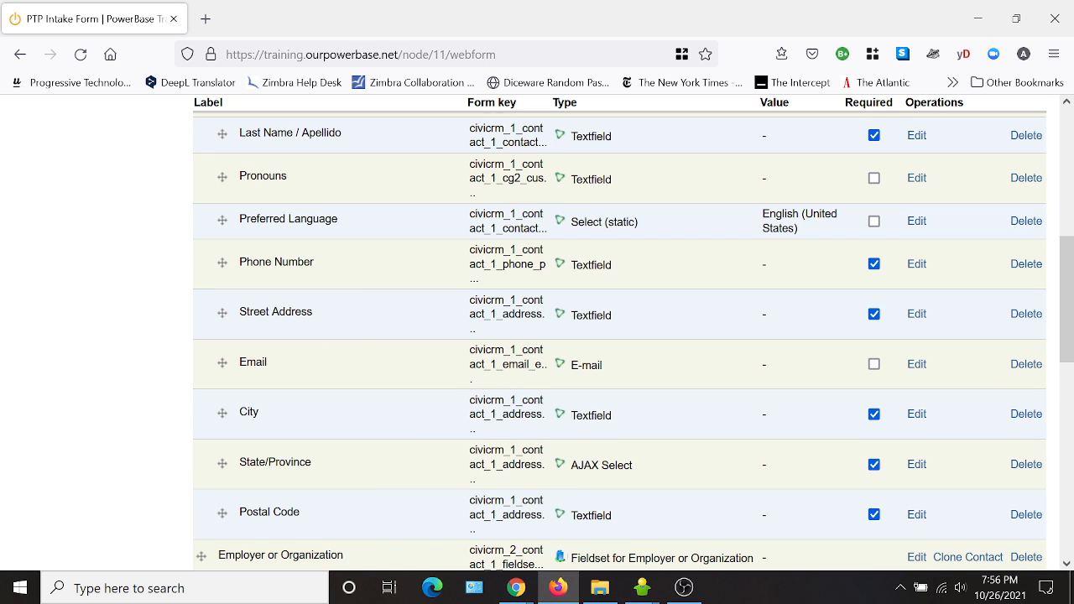
left_click(918, 467)
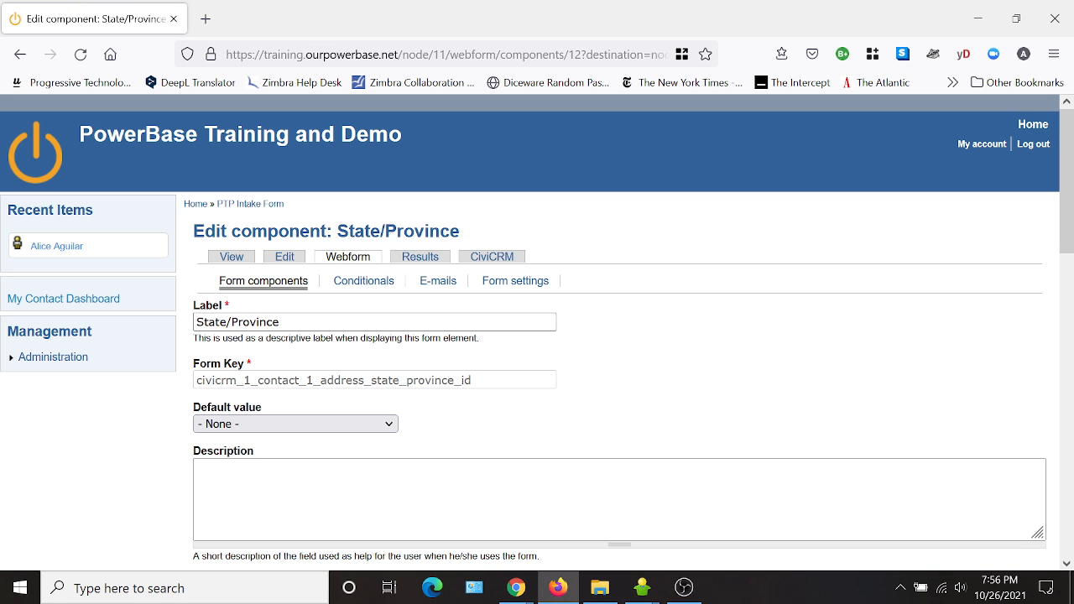
left_click_drag(283, 322, 226, 322)
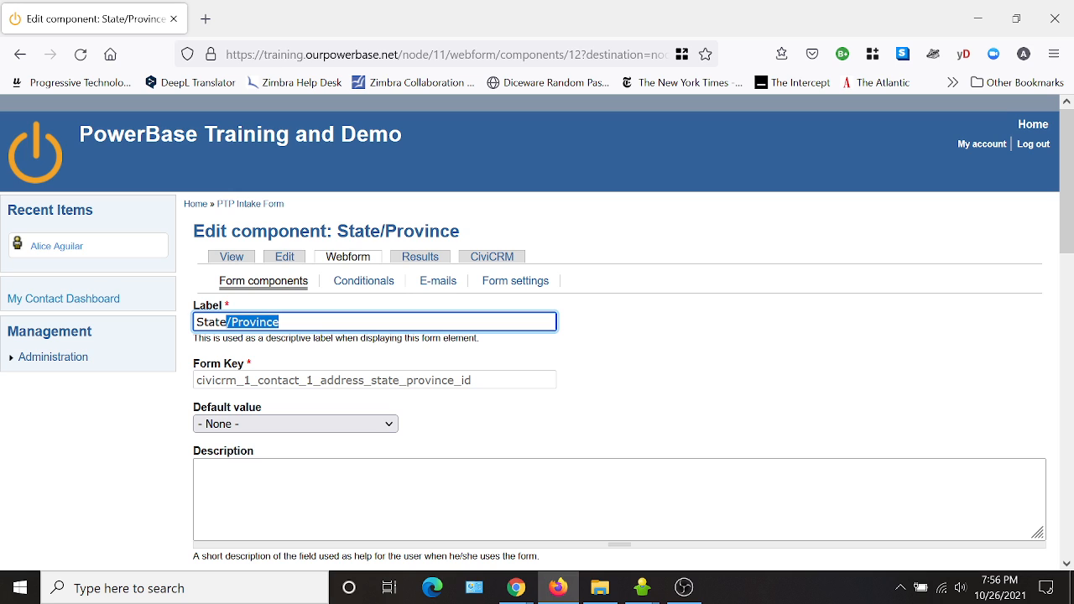
key("BackSpace")
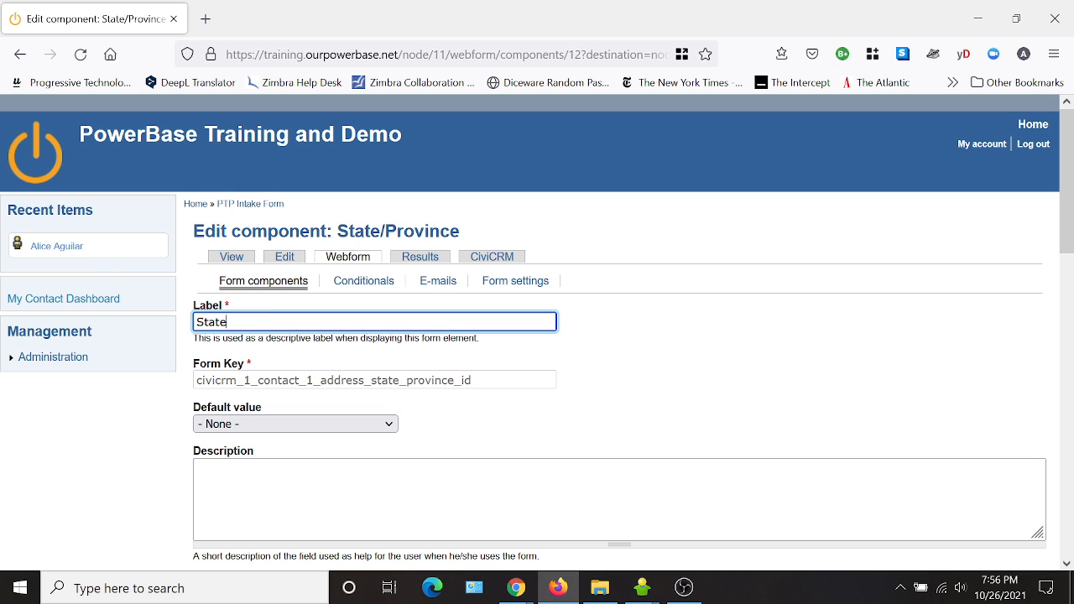
left_click(739, 351)
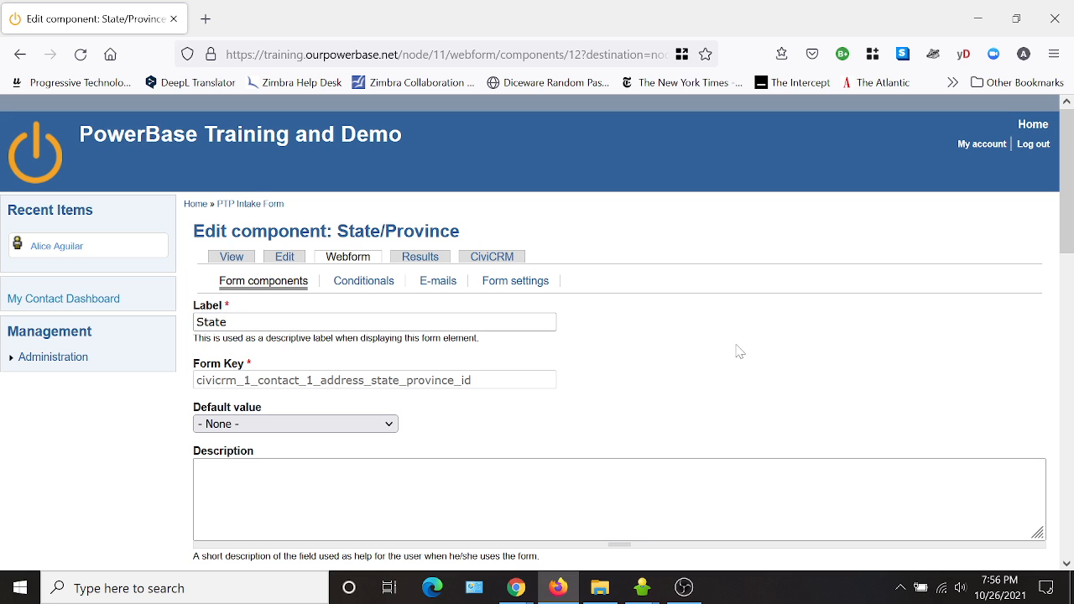
Set the contact State component's default value to North Carolina and save the component.
left_click(290, 428)
scroll(296, 366, "down", 12)
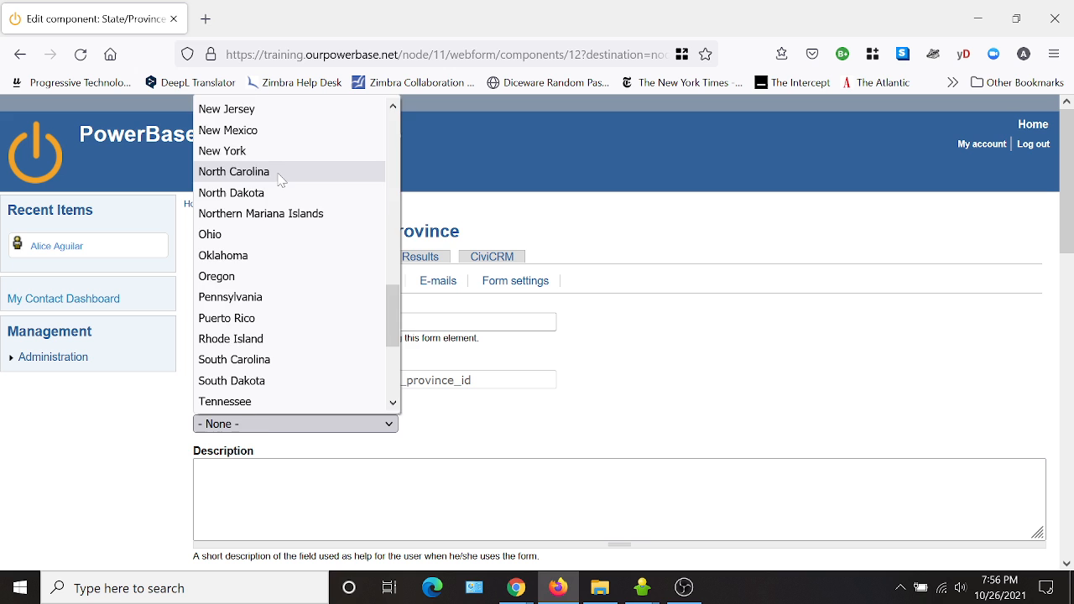
left_click(277, 172)
scroll(640, 411, "down", 2)
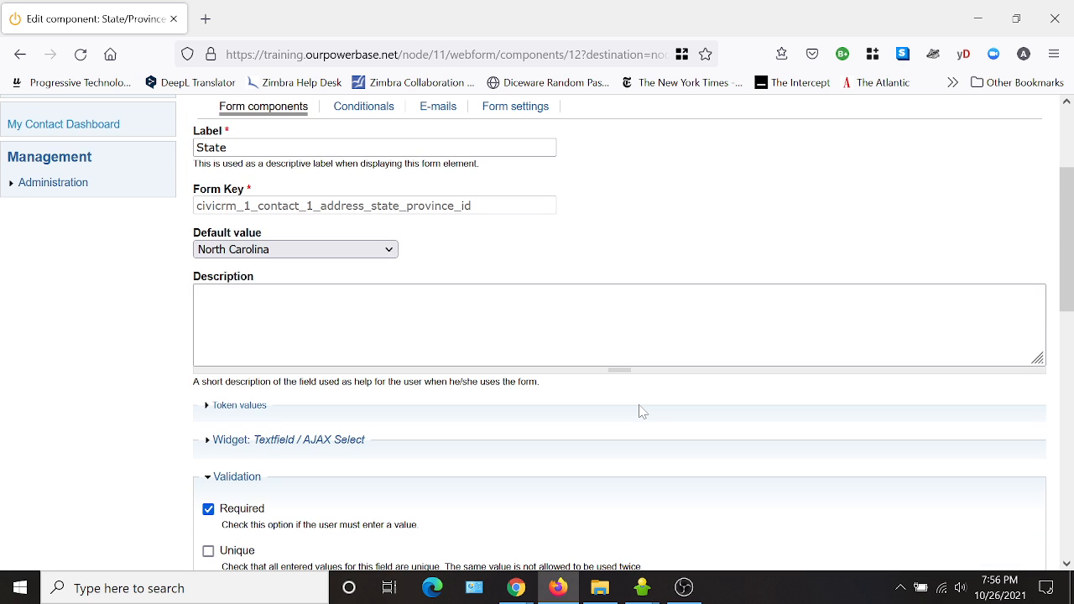
scroll(640, 410, "down", 10)
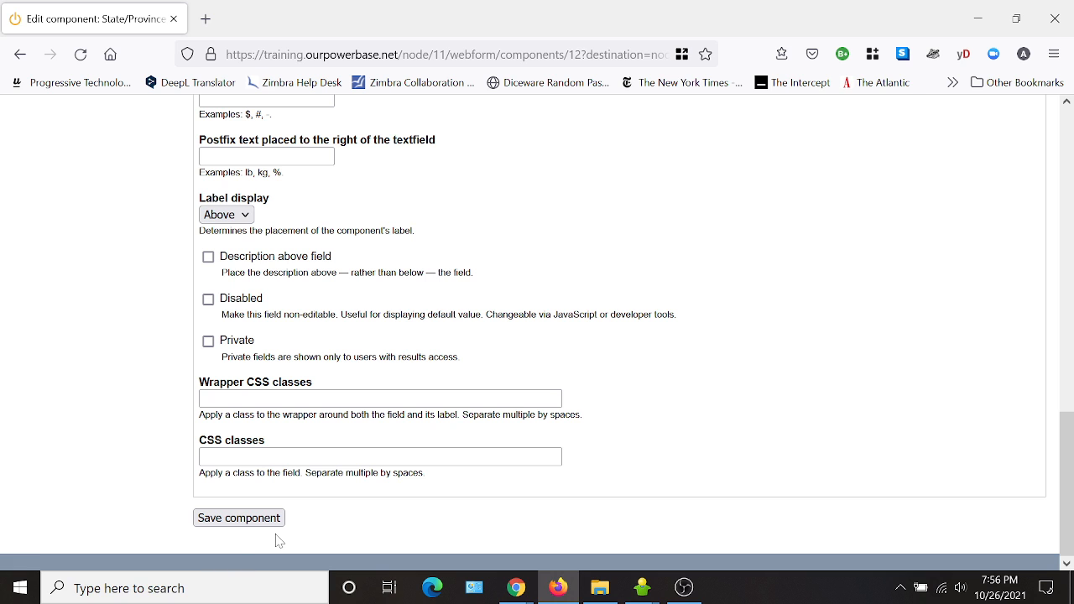
left_click(271, 517)
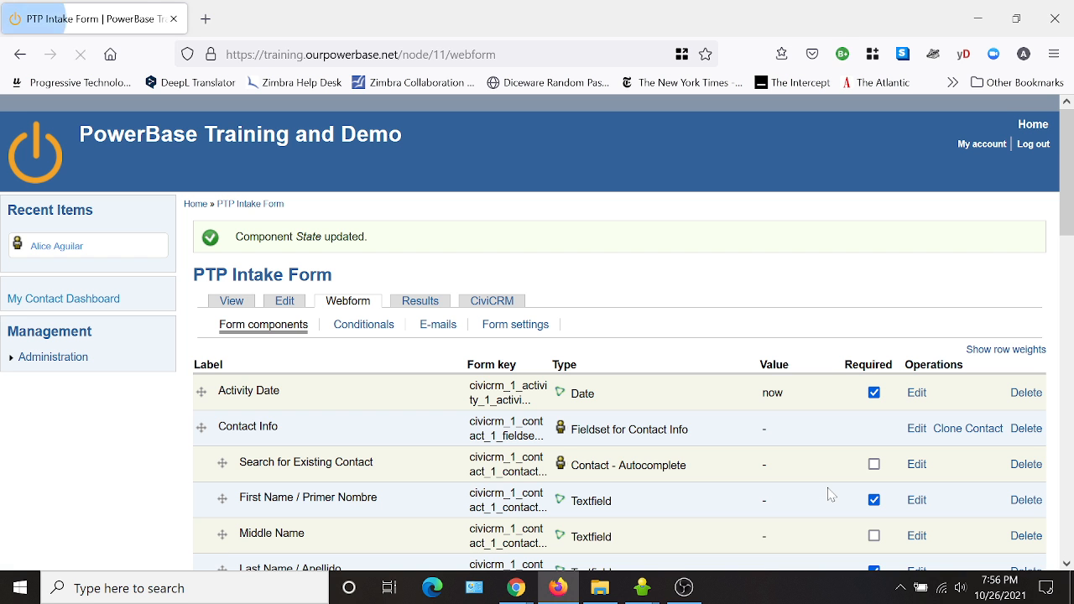
Rename the employer's State/Province component to State.
scroll(412, 431, "down", 5)
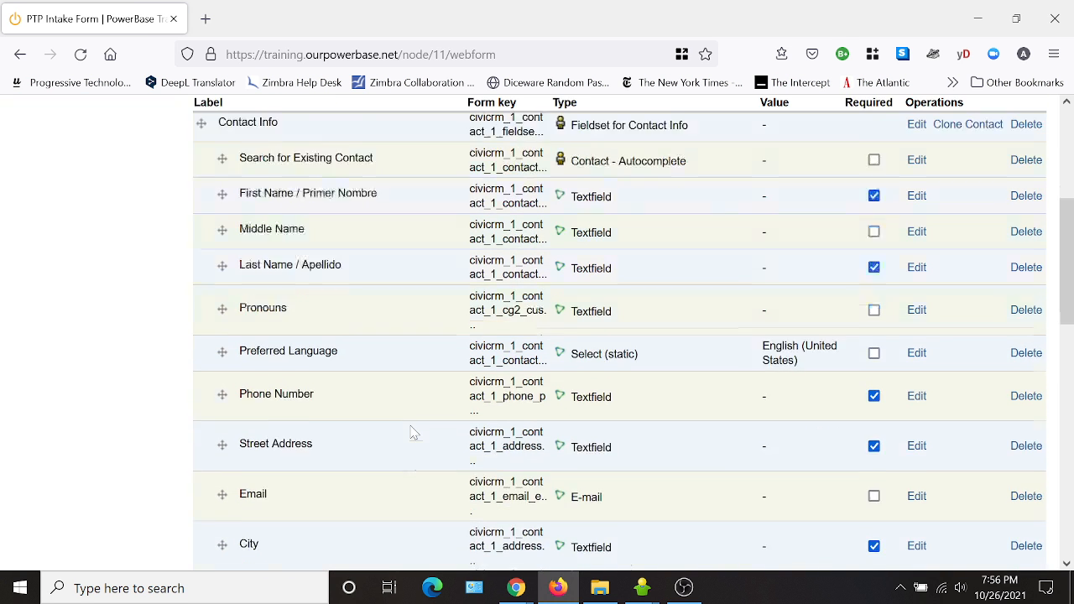
scroll(328, 445, "down", 1)
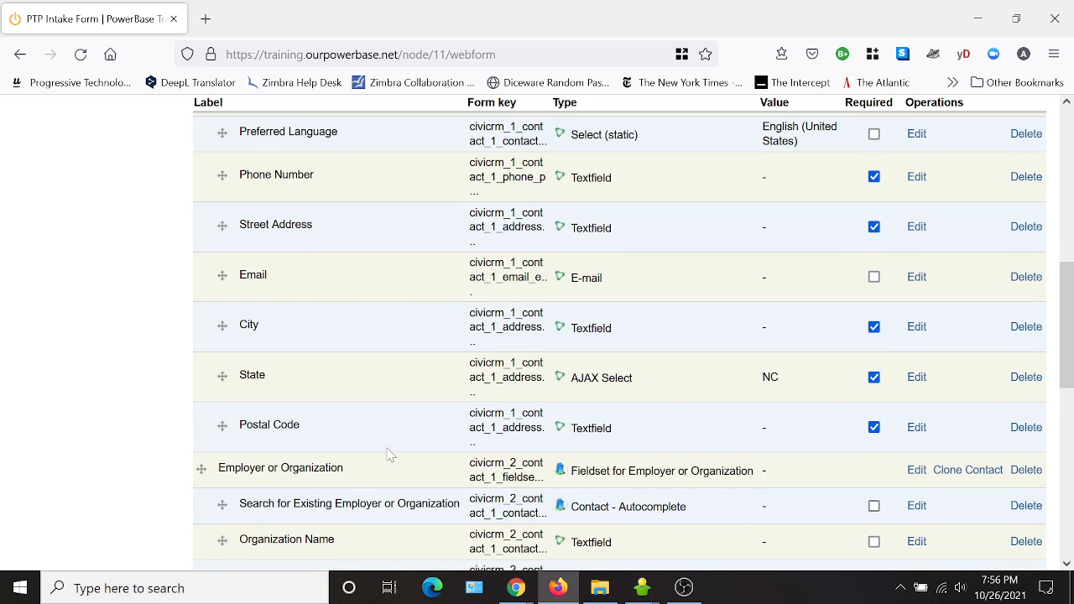
scroll(388, 453, "down", 1)
scroll(353, 446, "down", 2)
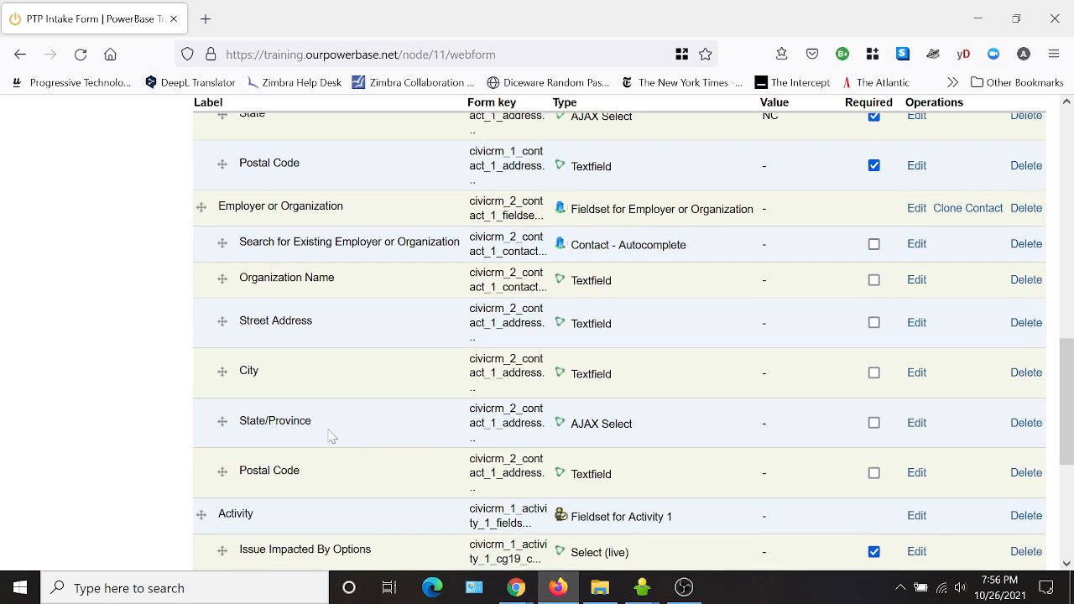
left_click(917, 426)
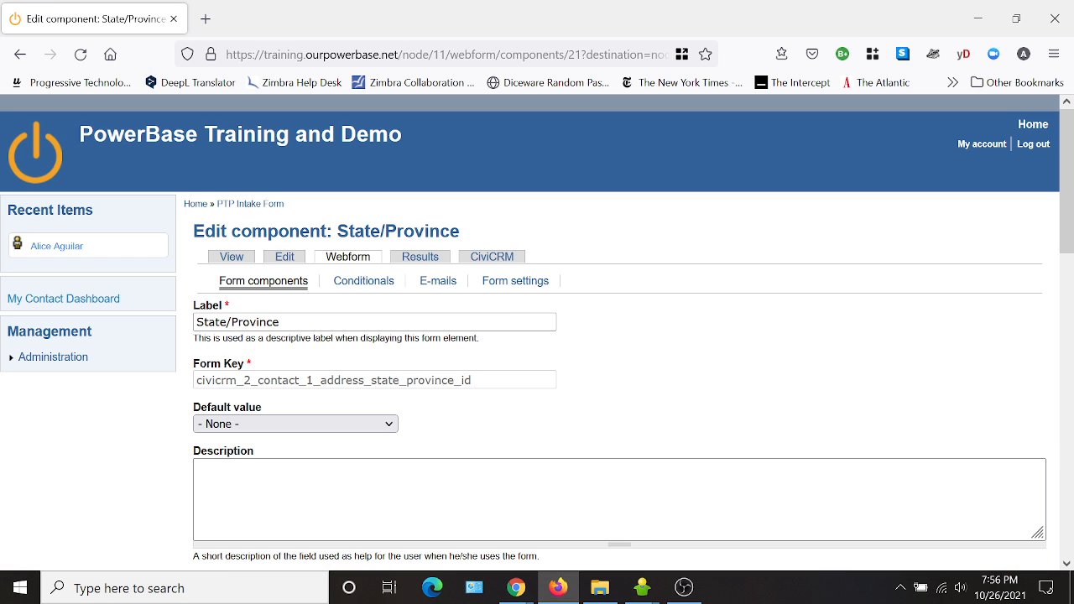
left_click_drag(283, 322, 238, 323)
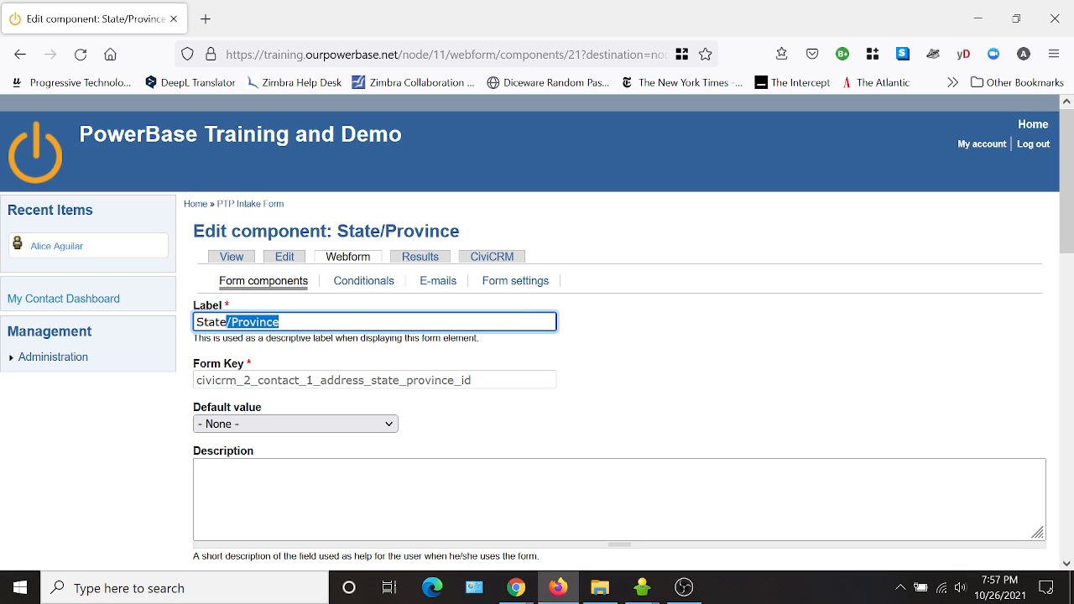
key("BackSpace")
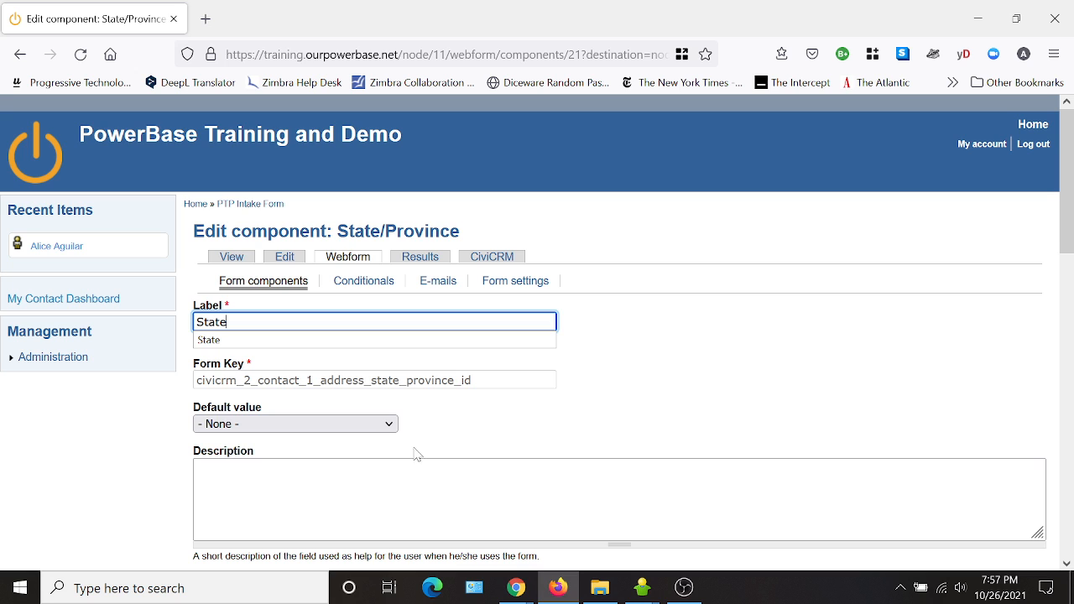
Set the employer State component's default value to North Carolina and save the component.
left_click(276, 423)
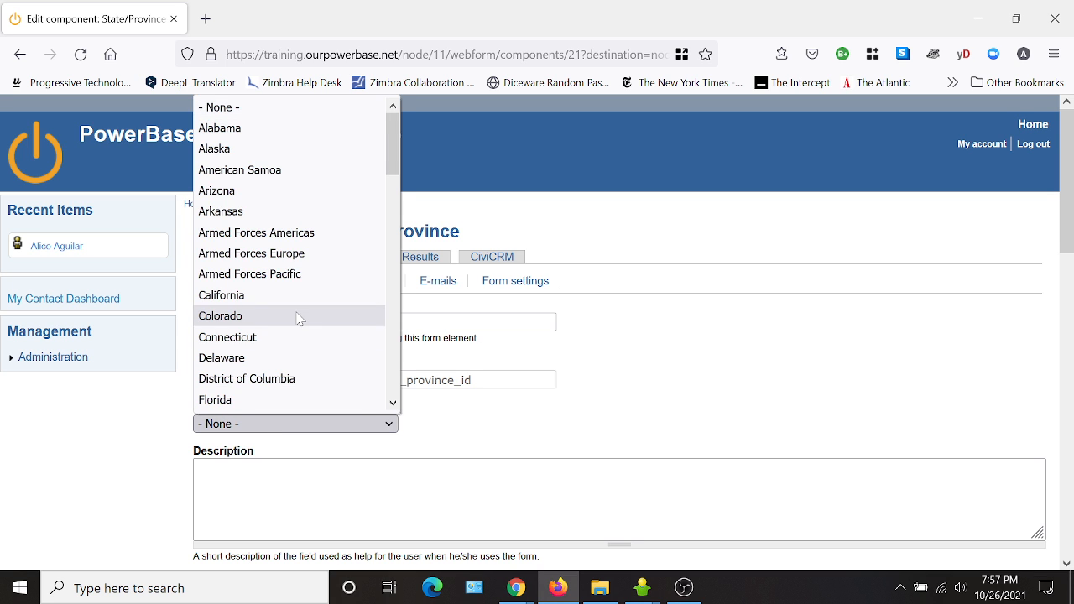
scroll(298, 317, "down", 15)
scroll(290, 314, "up", 4)
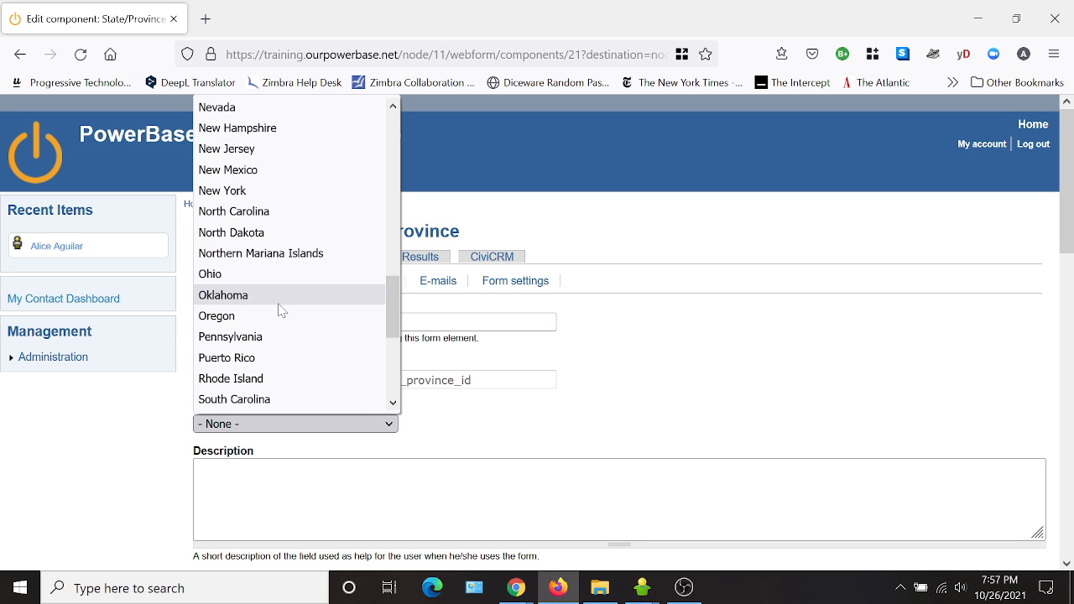
left_click(269, 211)
scroll(854, 440, "down", 10)
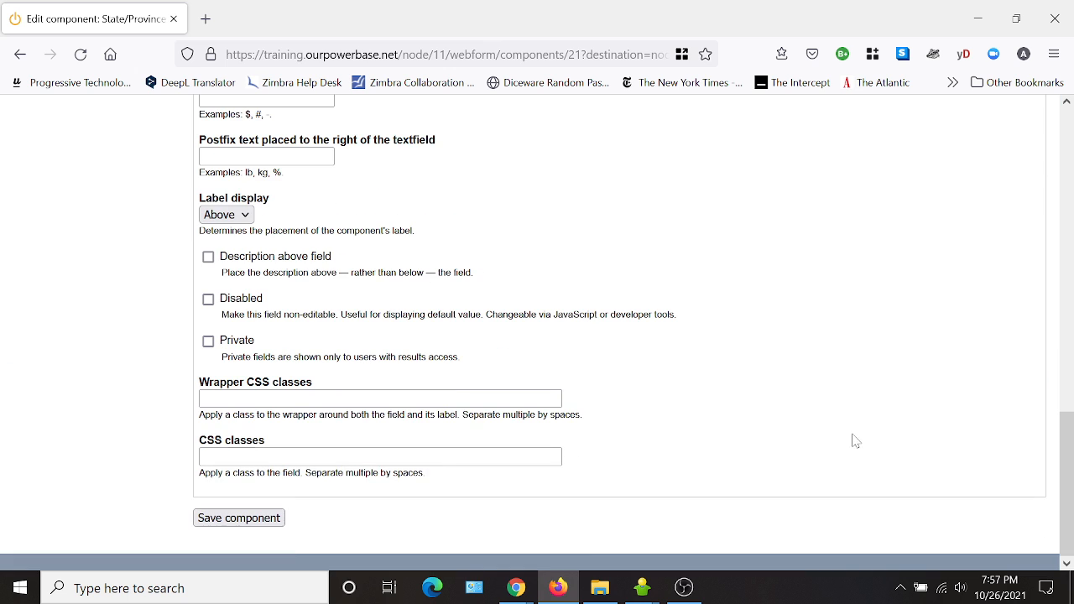
left_click(225, 517)
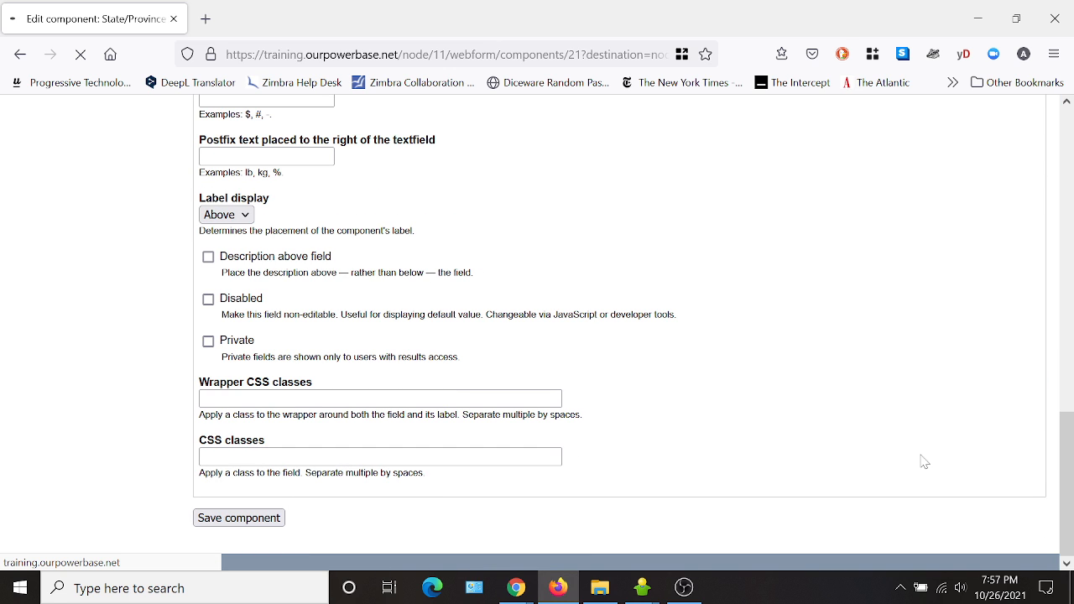
Review the updated labels and default values in the form components list.
scroll(430, 476, "down", 5)
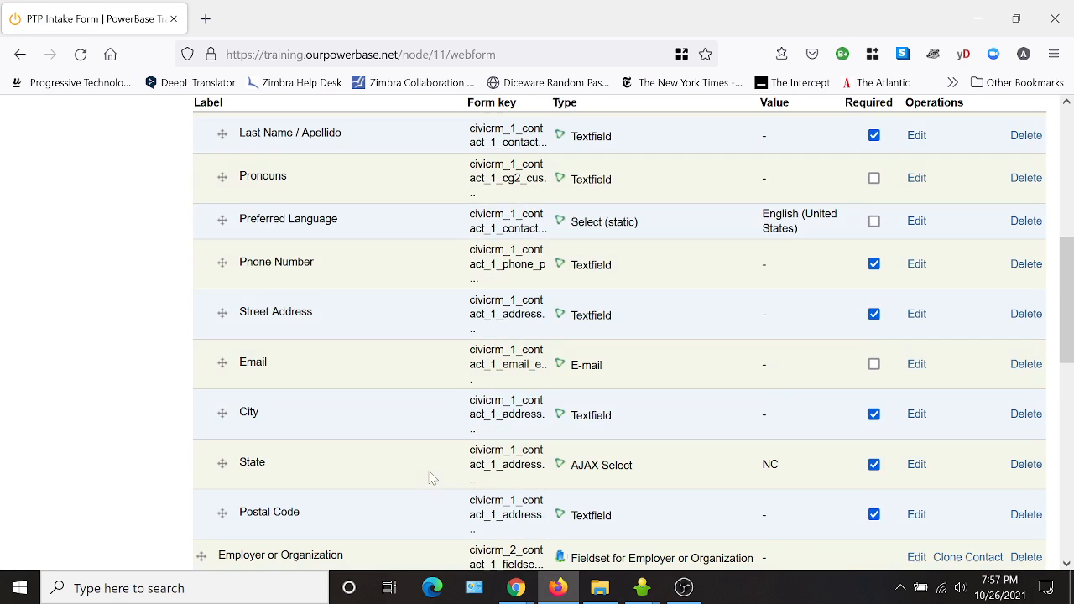
scroll(405, 472, "down", 3)
scroll(405, 472, "up", 2)
scroll(405, 473, "down", 3)
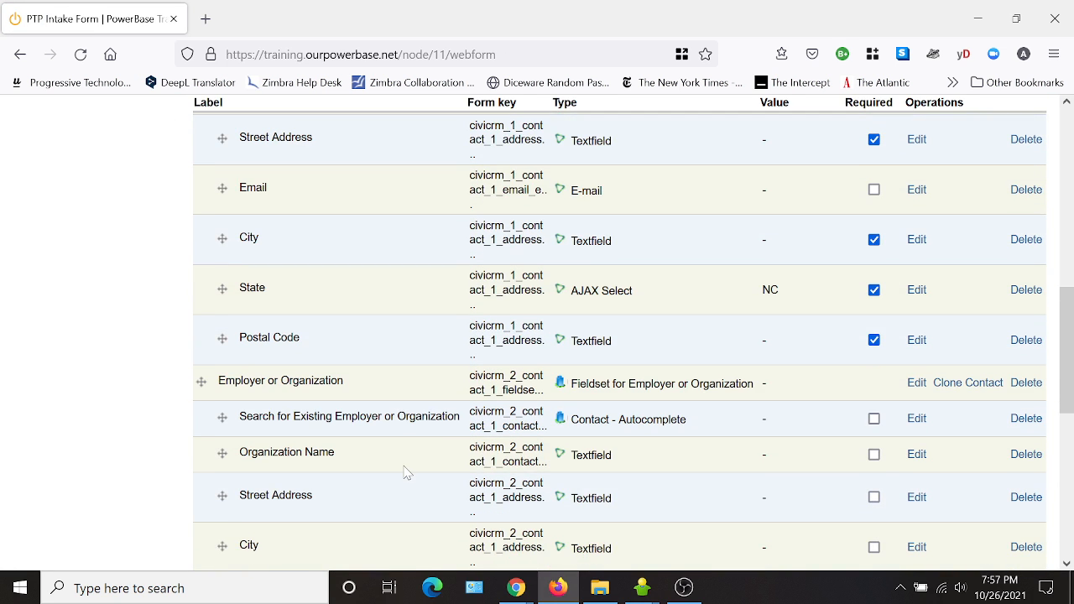
scroll(406, 472, "down", 4)
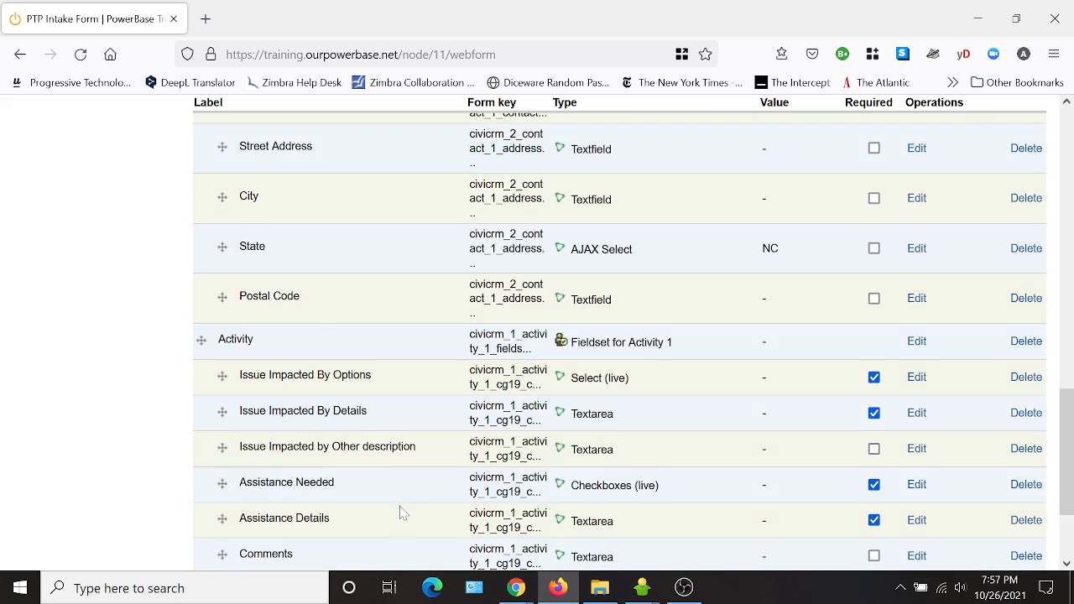
scroll(402, 513, "down", 2)
scroll(433, 509, "up", 15)
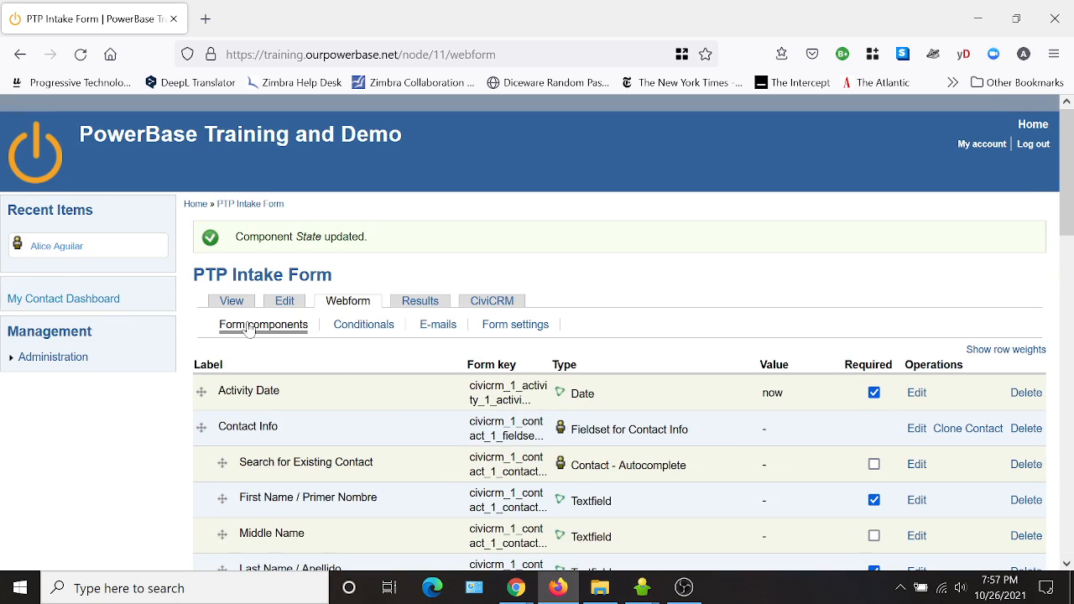
Preview the published form, inspecting the Preferred Language and Issue Impacted By Options dropdown choices.
left_click(230, 302)
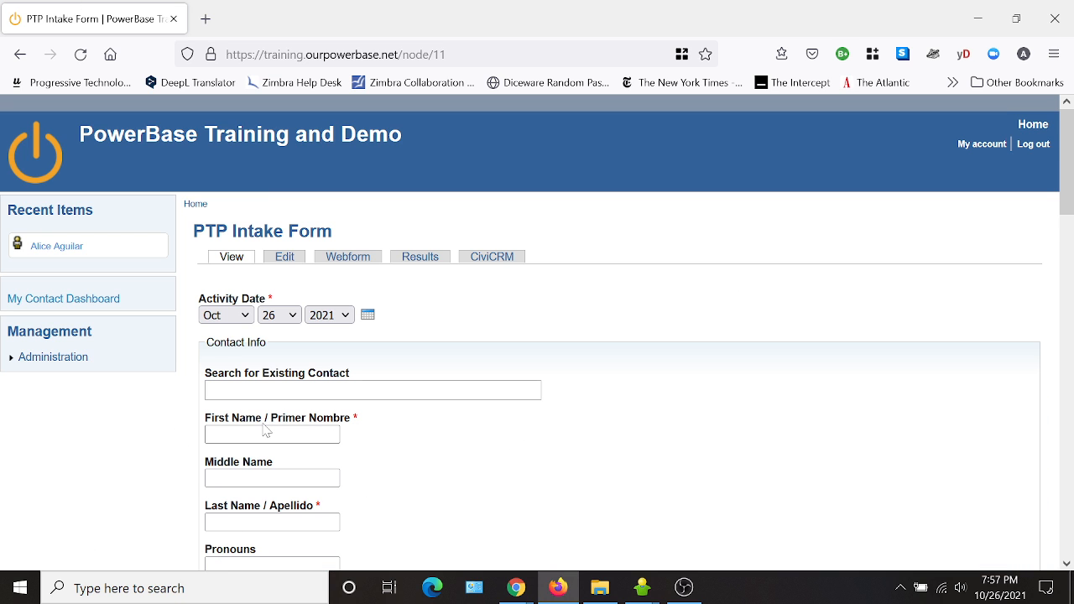
scroll(579, 504, "down", 2)
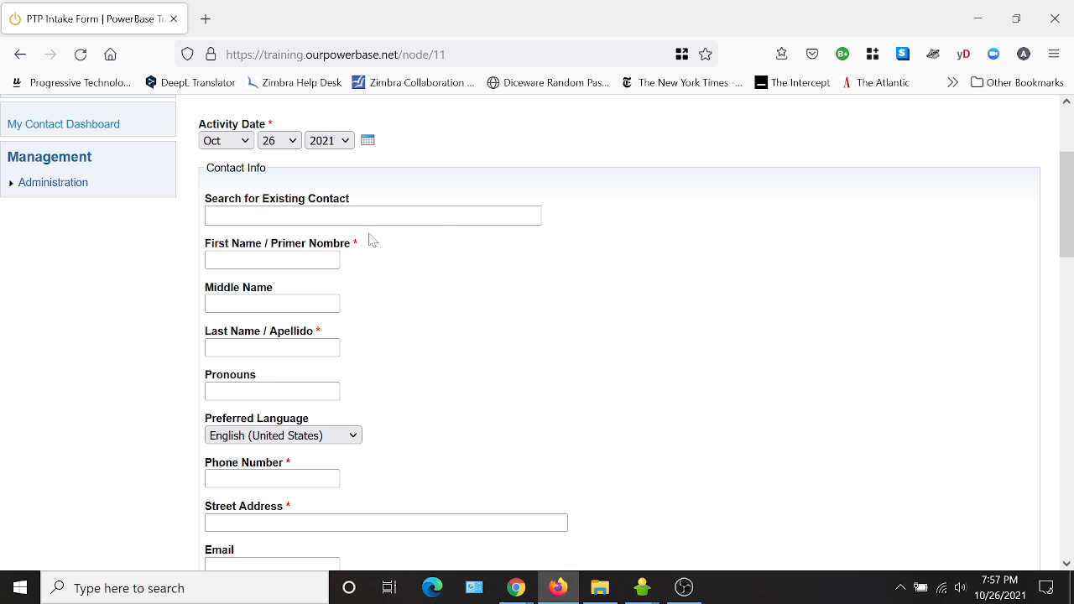
scroll(471, 402, "down", 1)
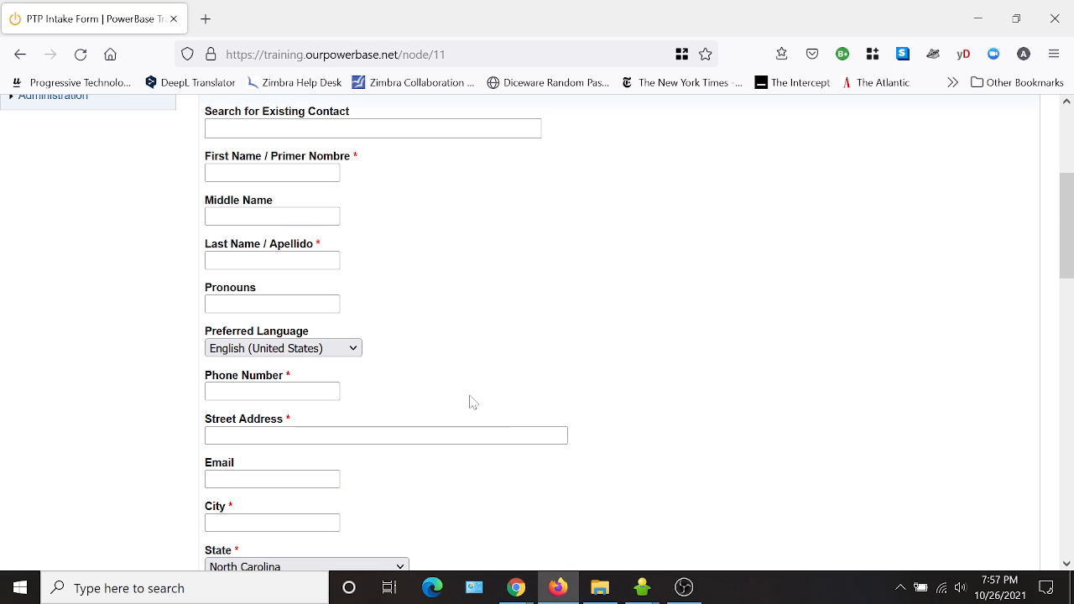
scroll(629, 383, "down", 2)
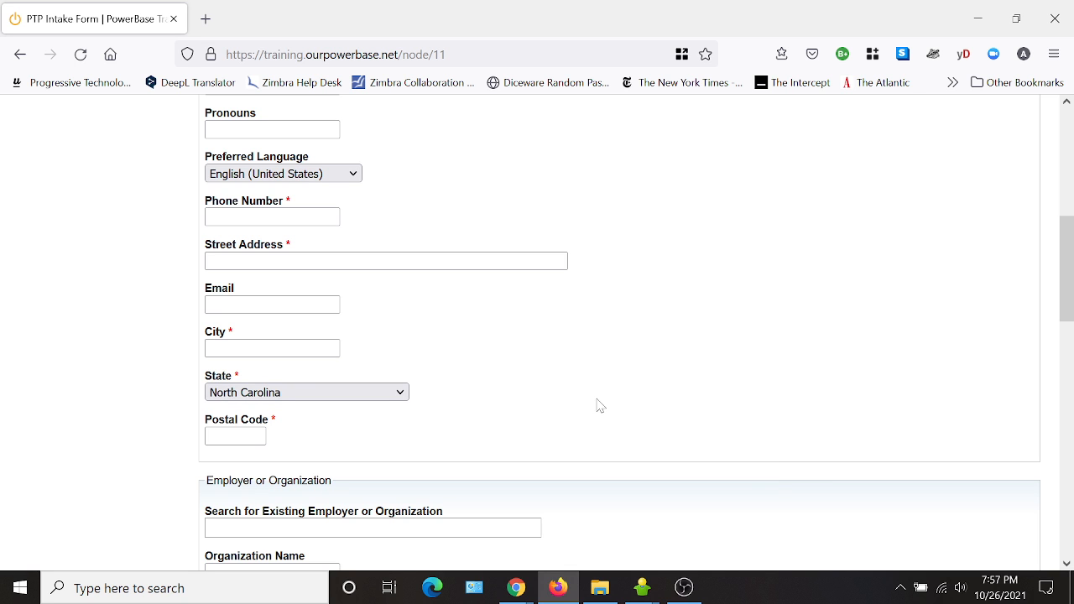
scroll(621, 424, "down", 3)
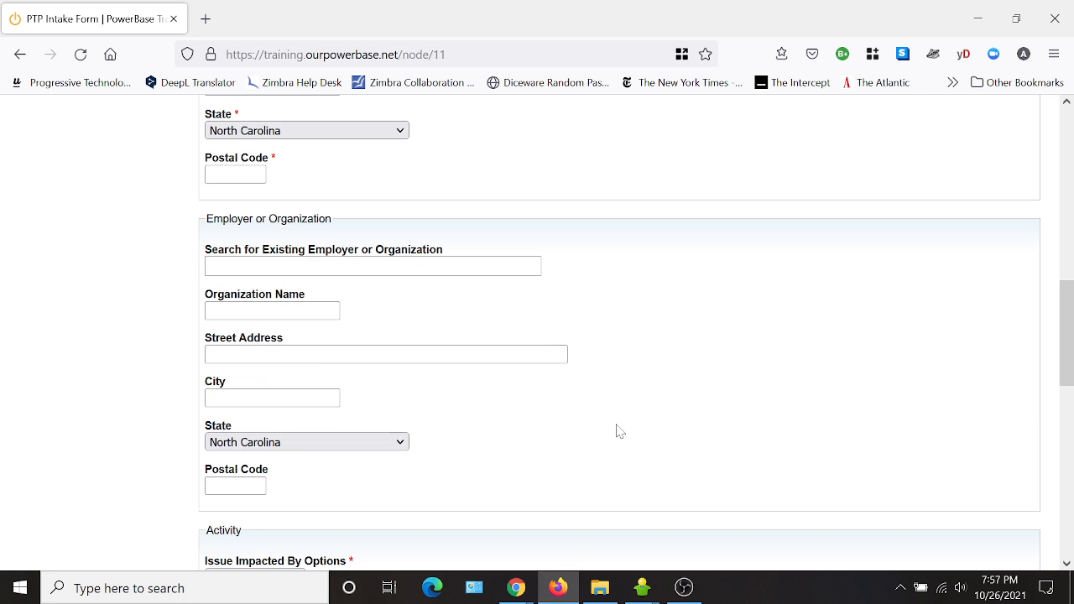
scroll(678, 458, "up", 3)
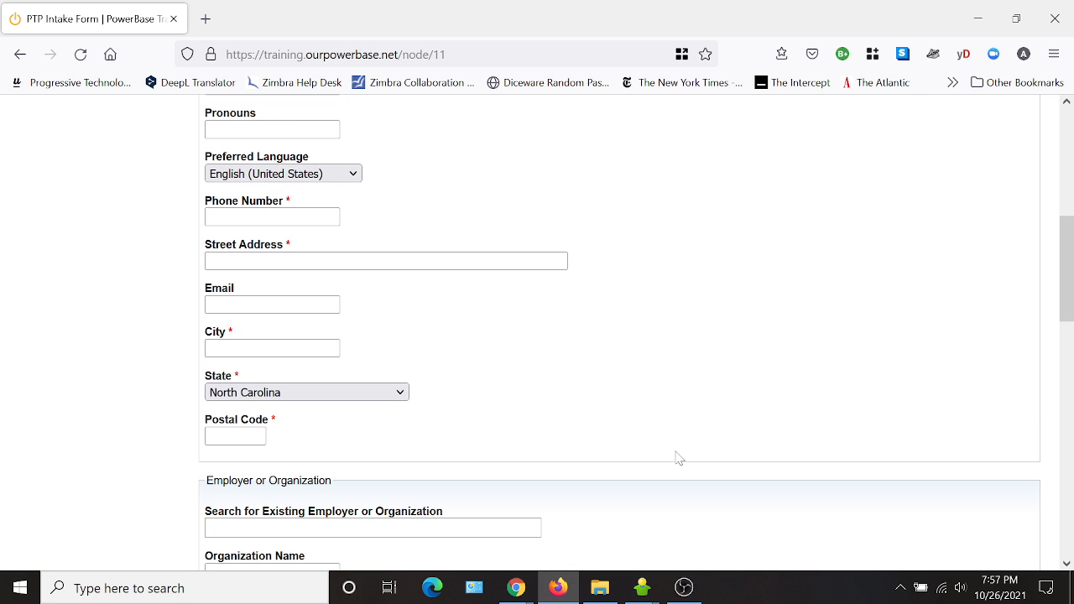
left_click(300, 176)
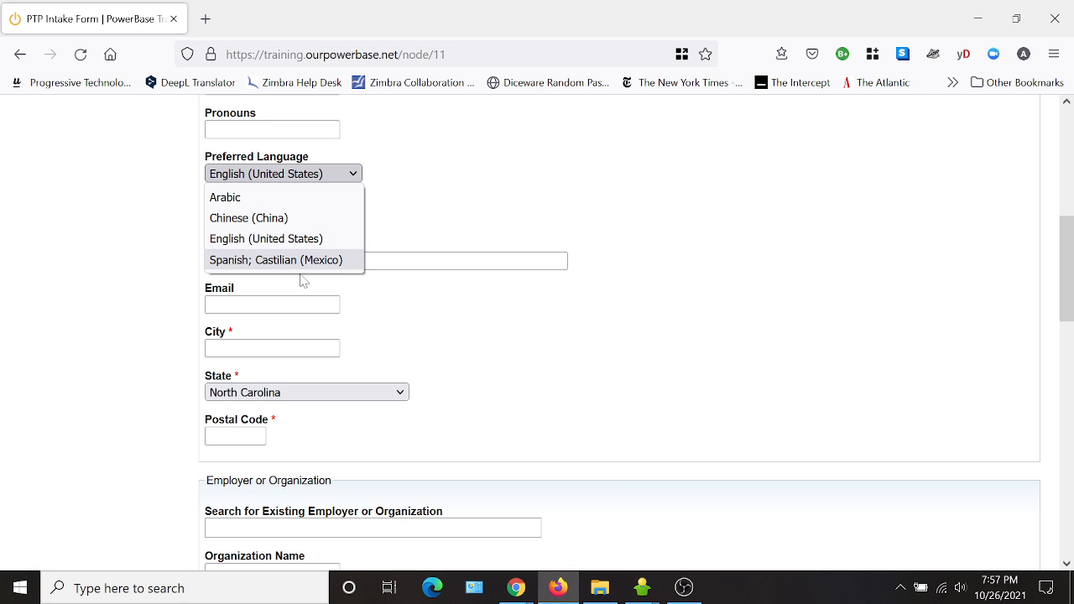
key("Tab")
scroll(751, 287, "down", 8)
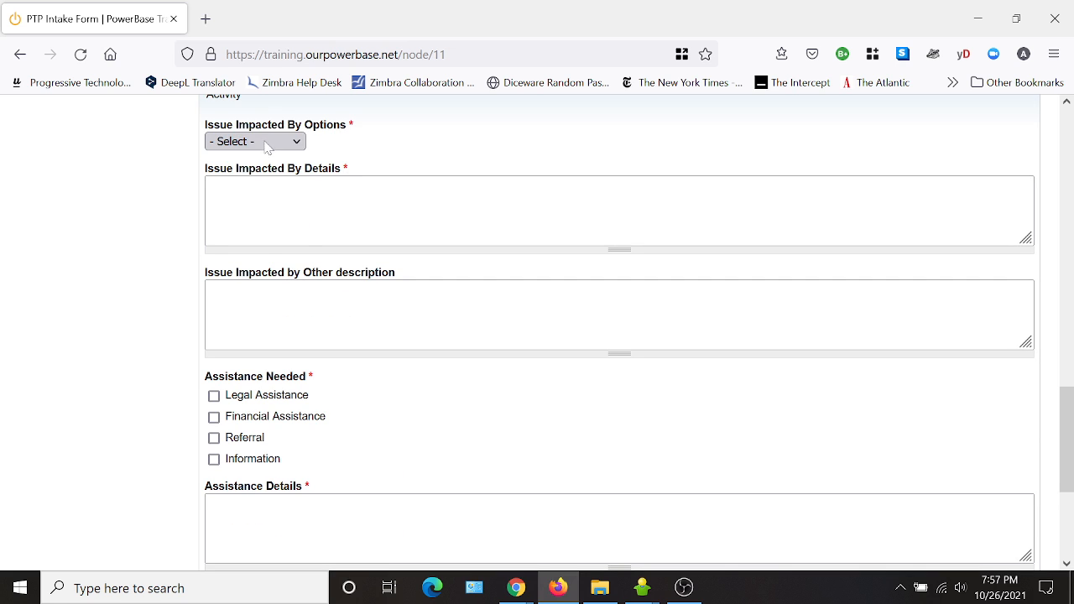
left_click(268, 145)
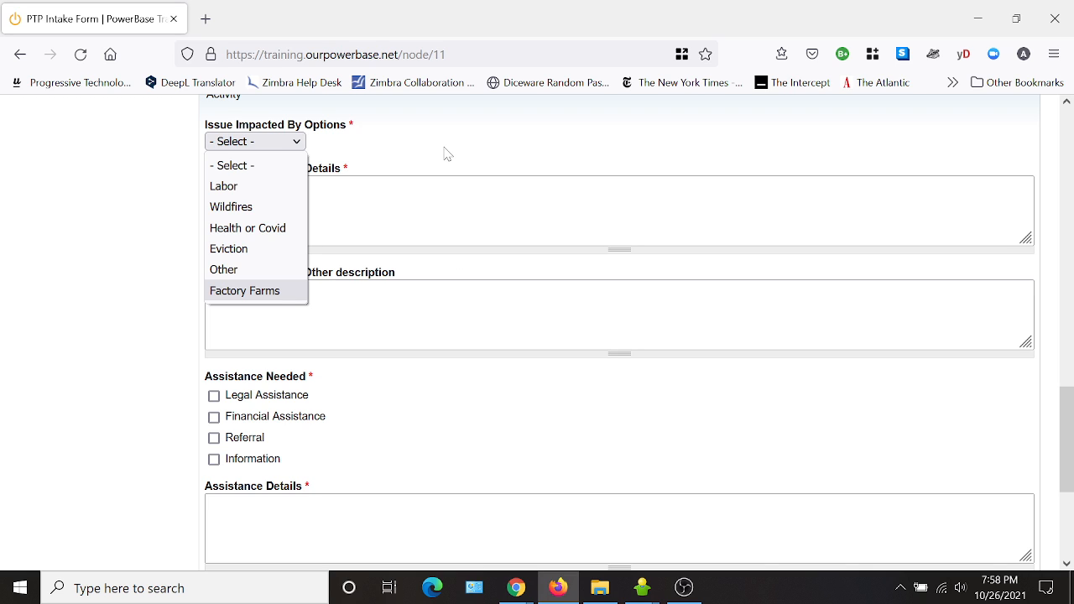
scroll(445, 154, "down", 2)
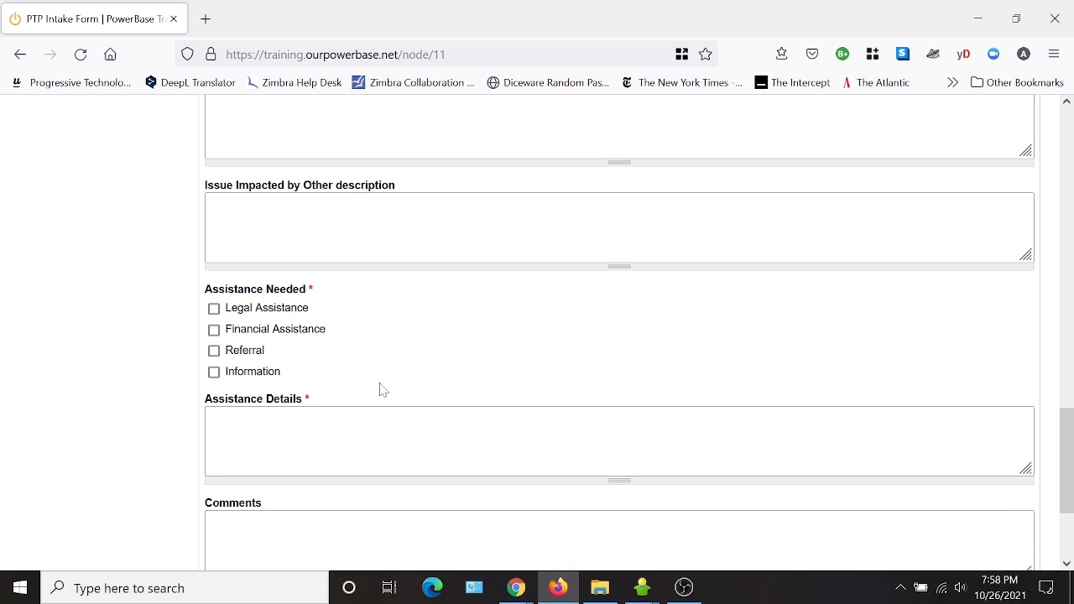
scroll(379, 389, "down", 4)
scroll(371, 431, "up", 20)
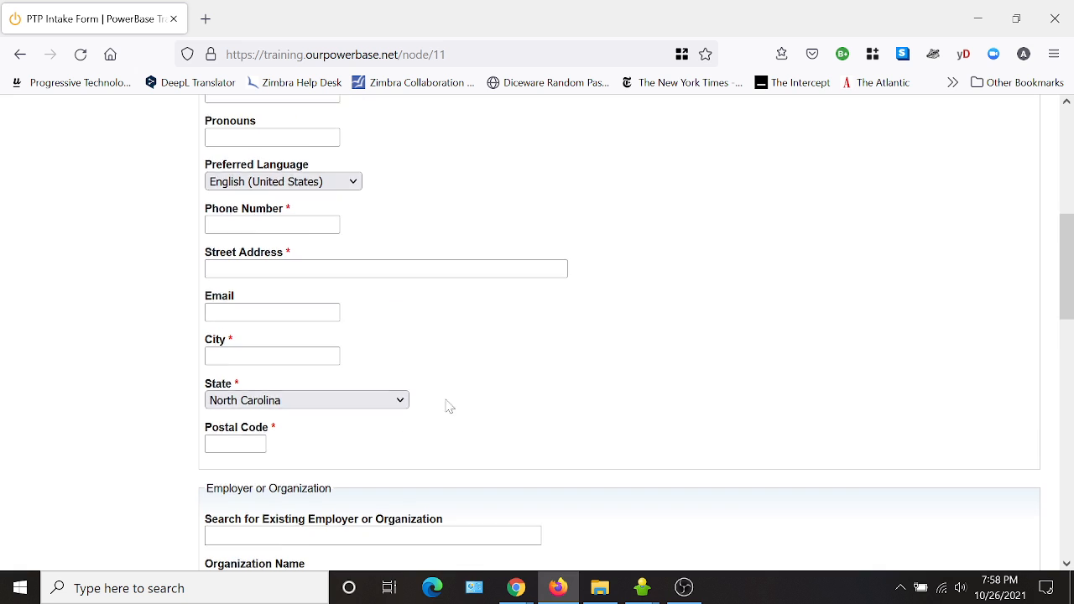
scroll(448, 407, "up", 5)
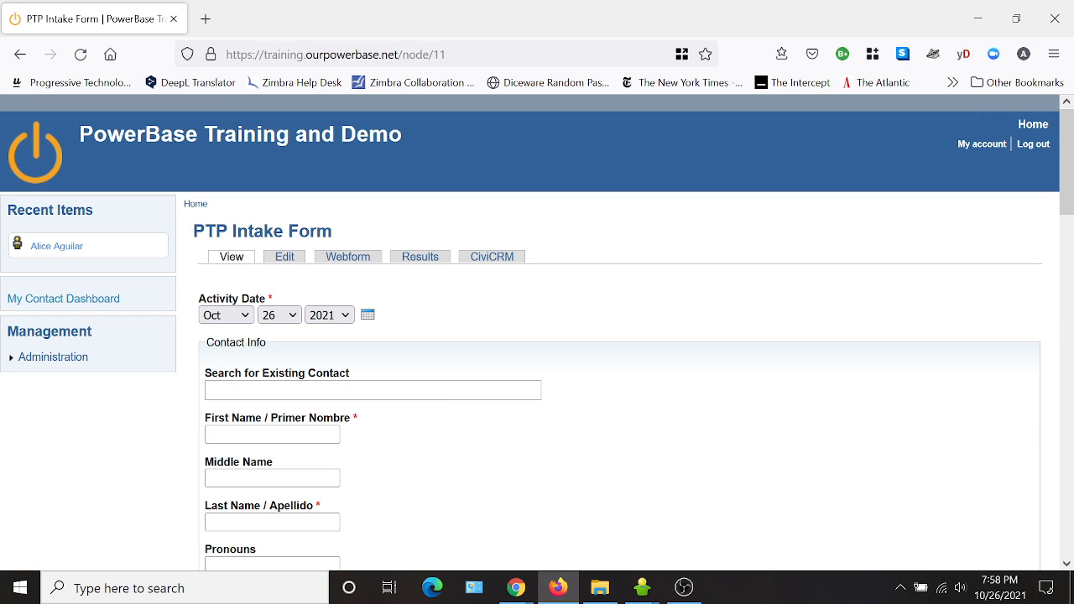
Open the Preferred Language component and enable only the English (United States) and Spanish; Castilian (Mexico) options.
left_click(356, 260)
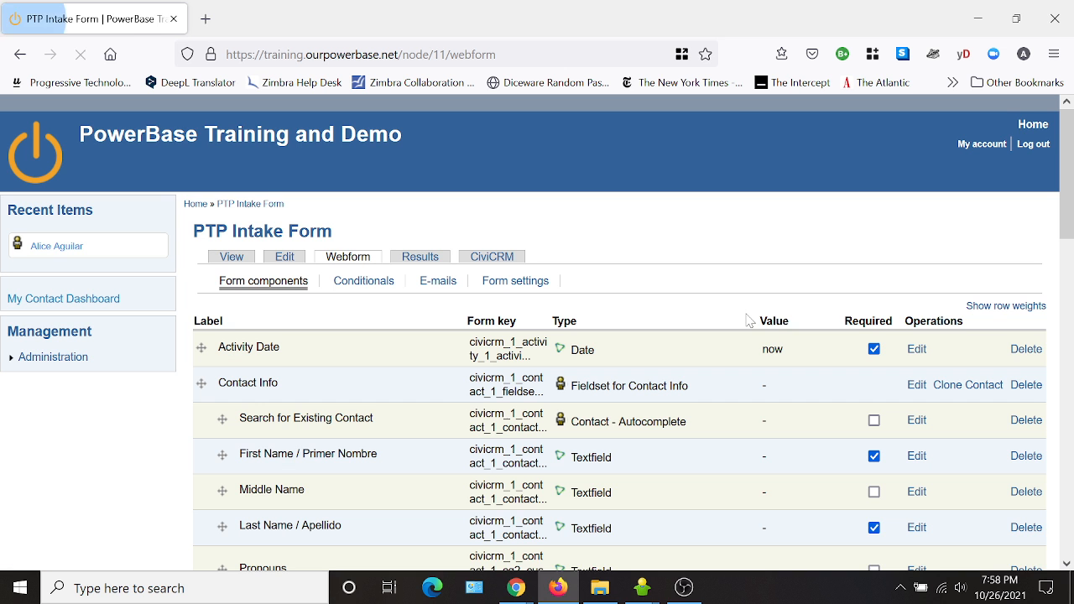
scroll(396, 323, "down", 8)
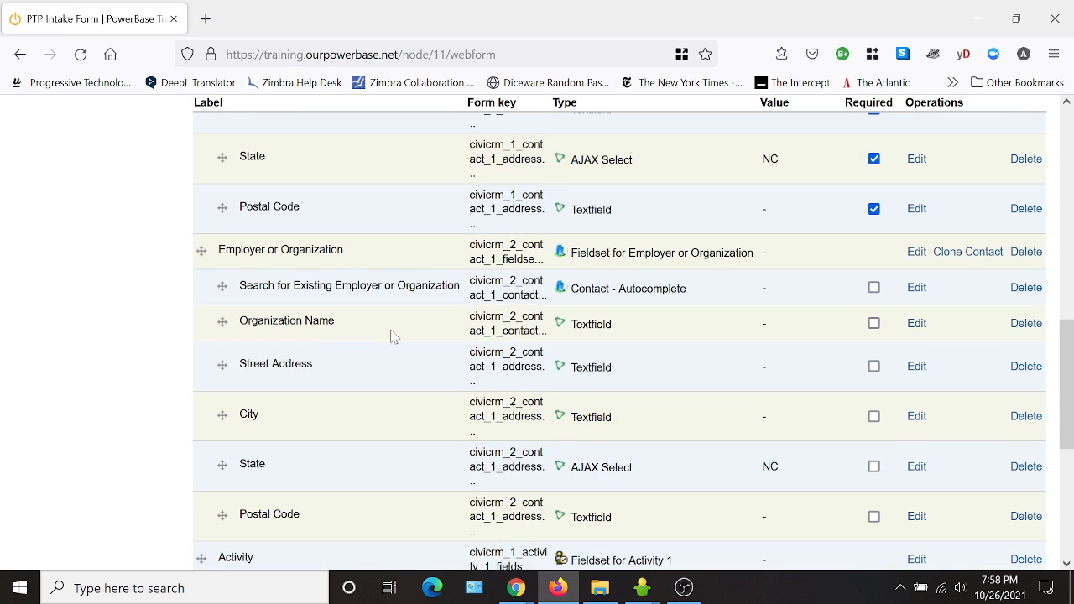
scroll(396, 336, "down", 3)
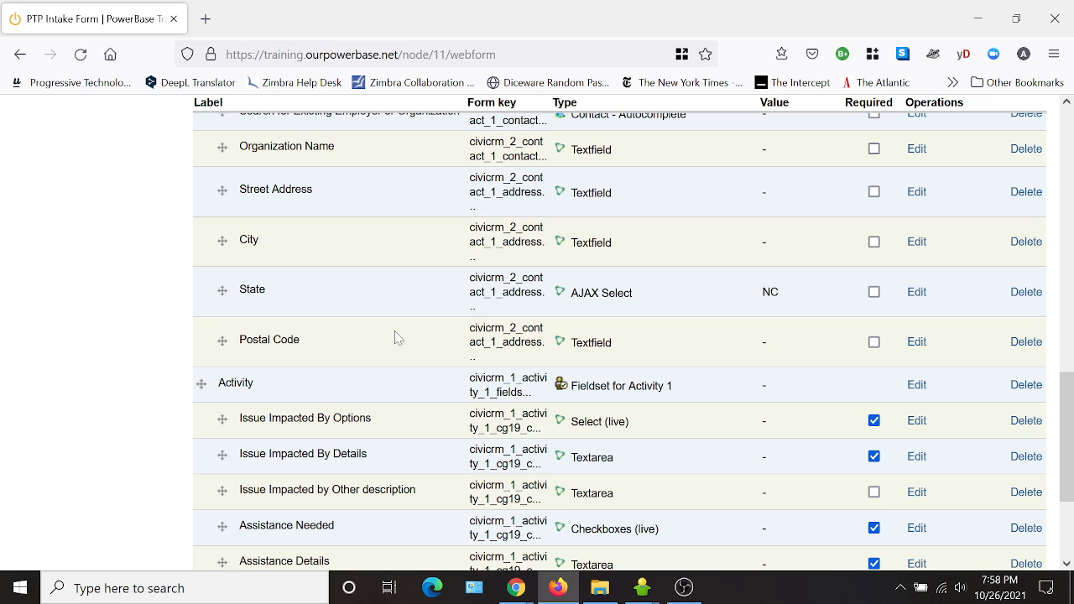
scroll(377, 408, "up", 6)
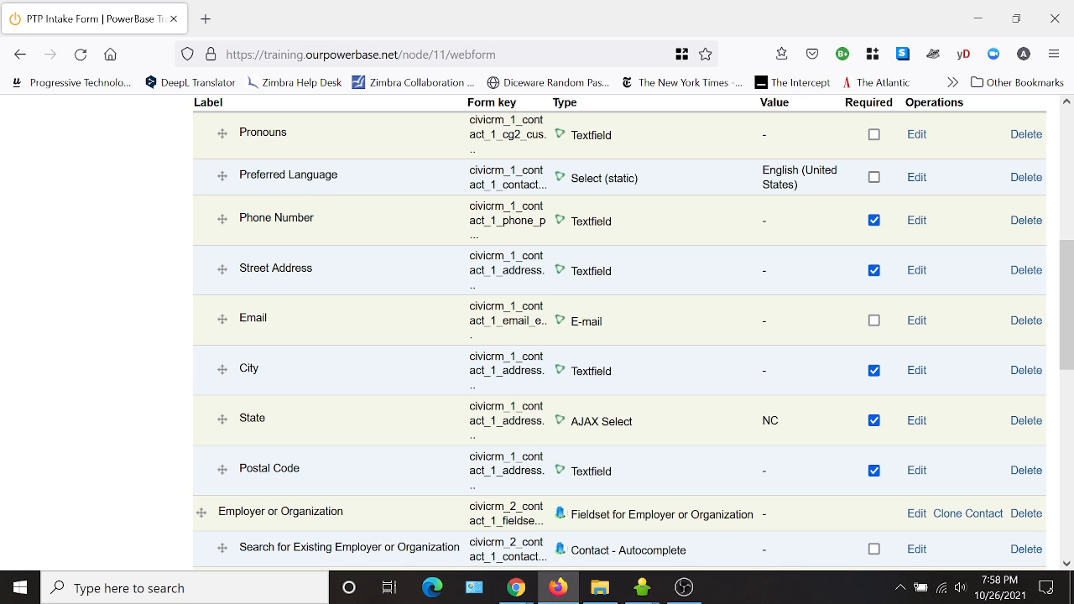
left_click(916, 176)
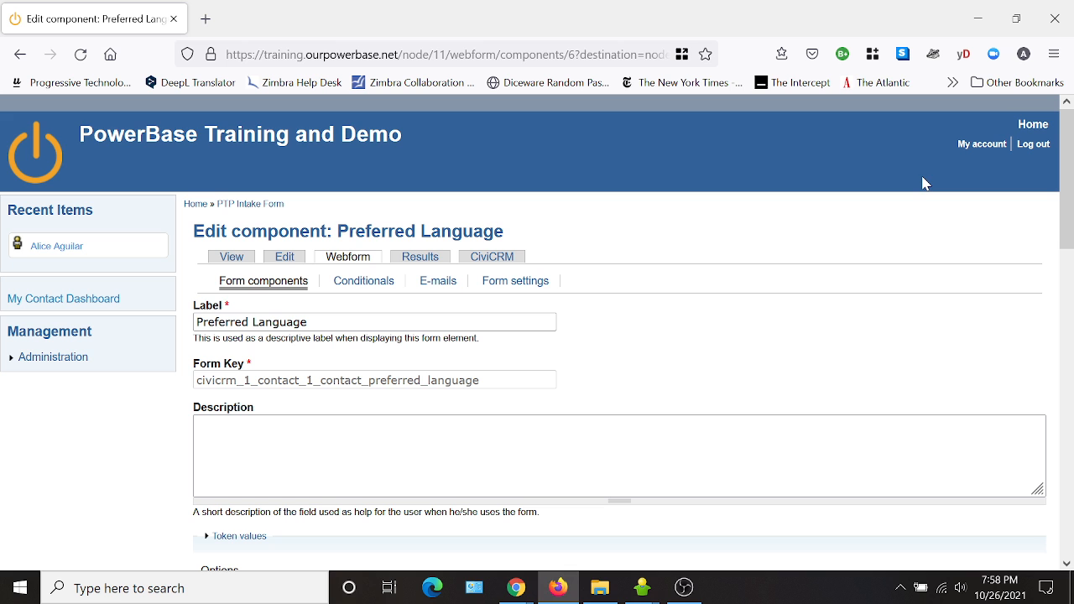
scroll(676, 291, "down", 2)
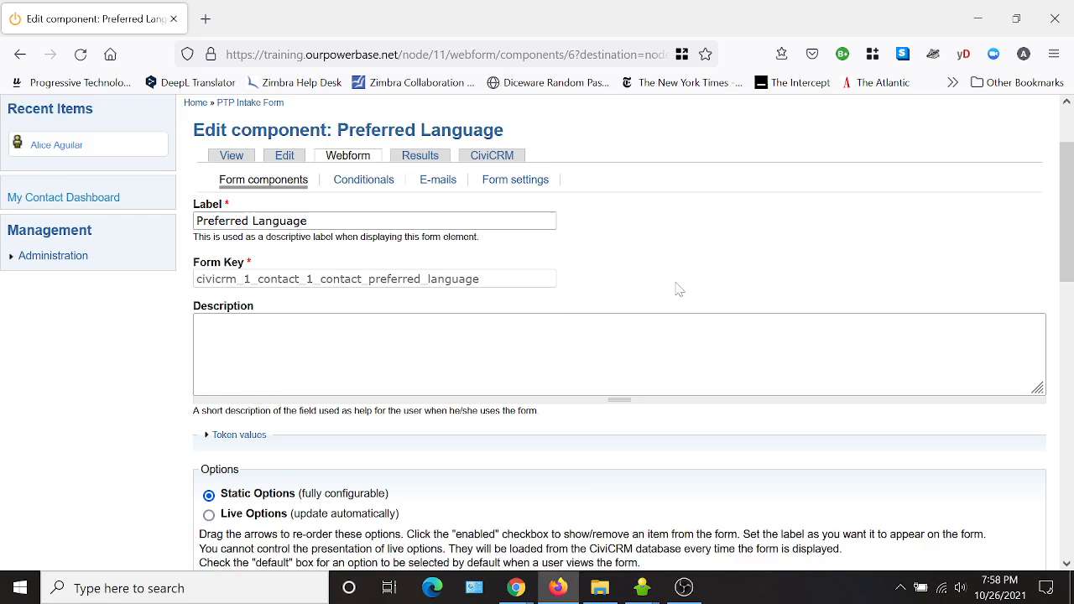
scroll(573, 361, "down", 2)
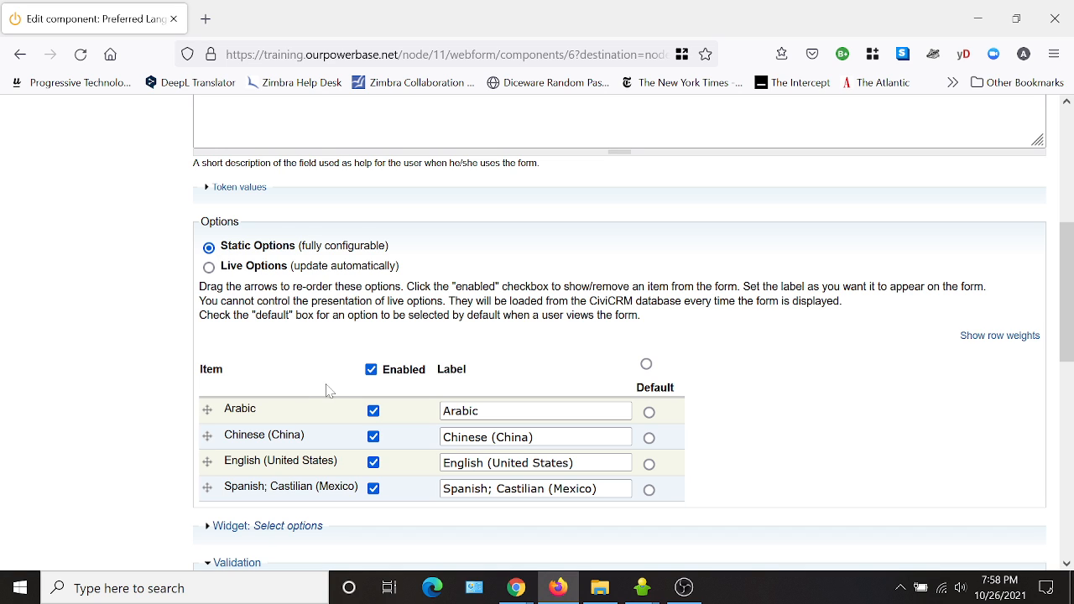
left_click(372, 371)
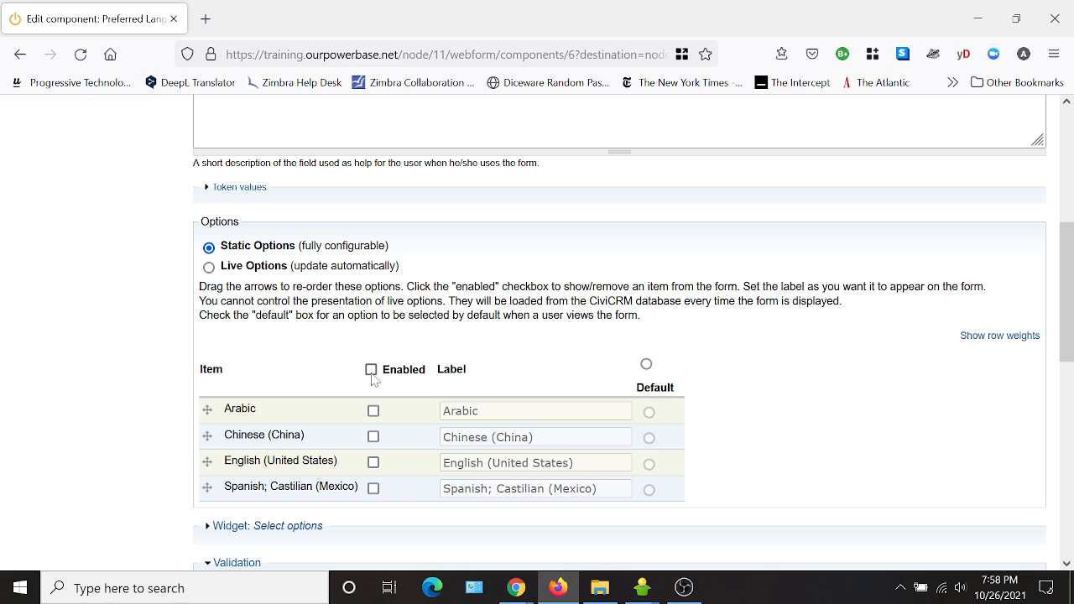
left_click(374, 463)
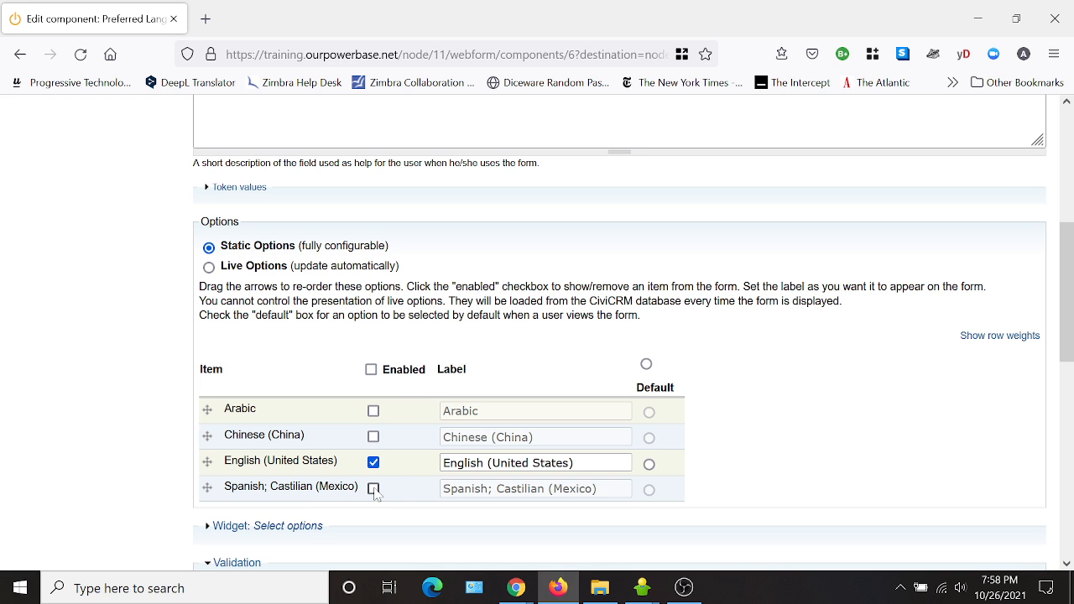
left_click(373, 488)
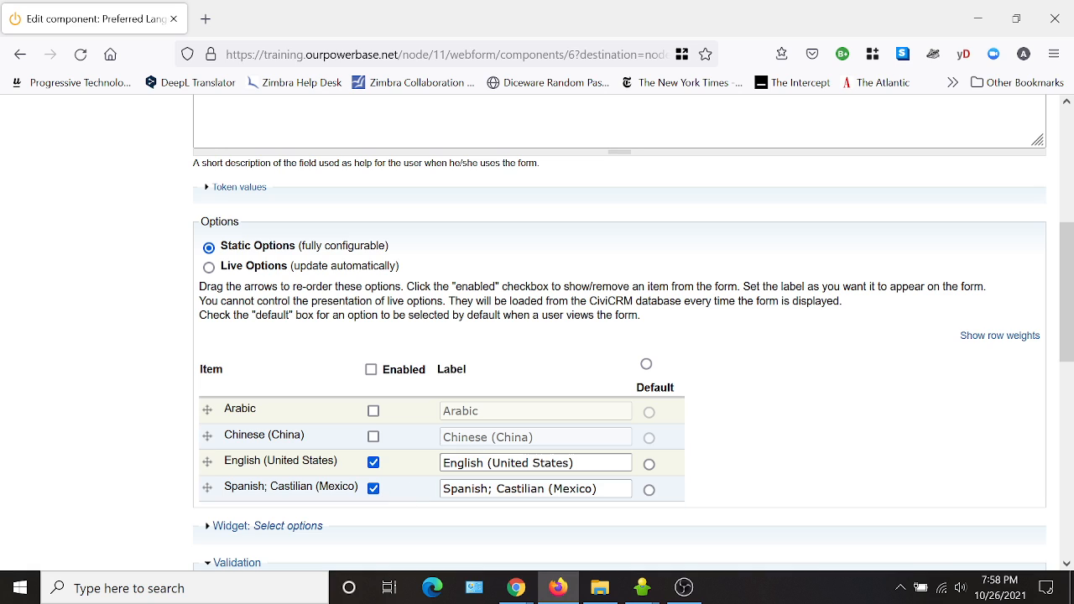
Shorten the enabled option labels to English and Spanish and save the component.
left_click_drag(582, 463, 493, 463)
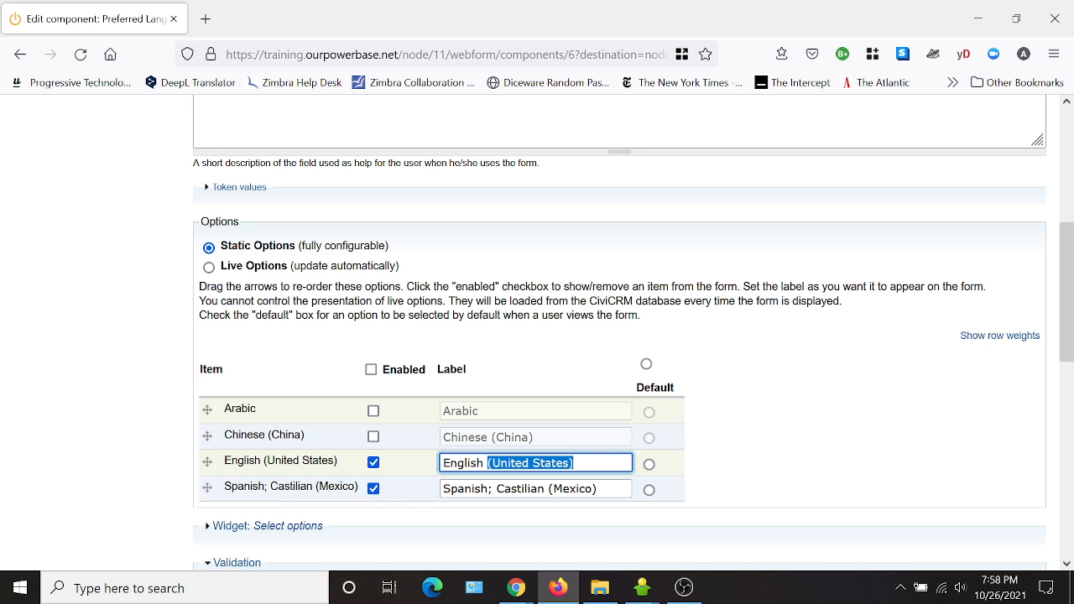
key("BackSpace")
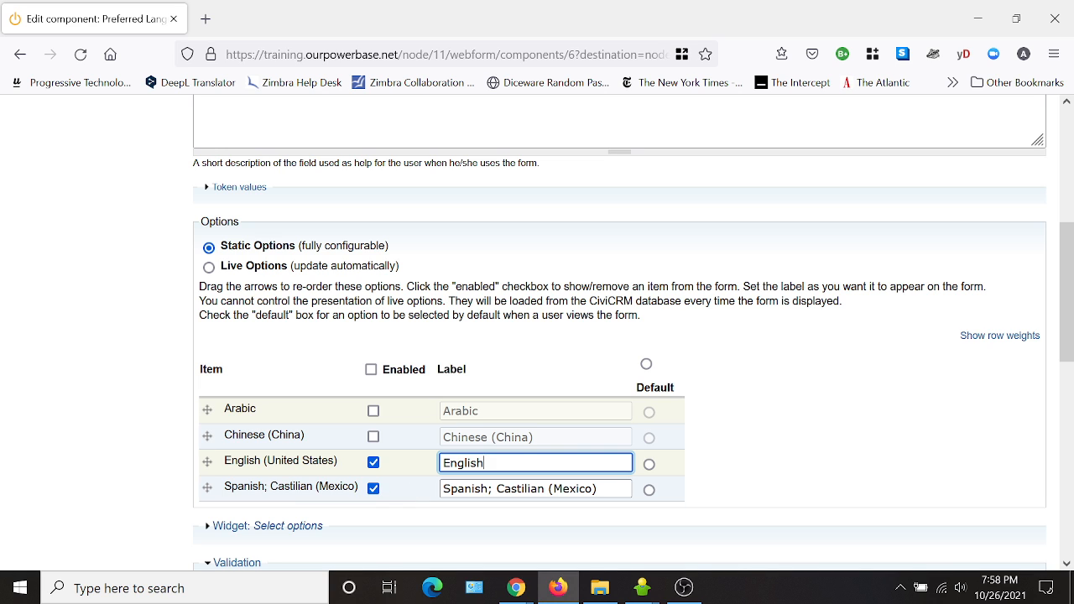
left_click_drag(597, 488, 481, 488)
key("BackSpace")
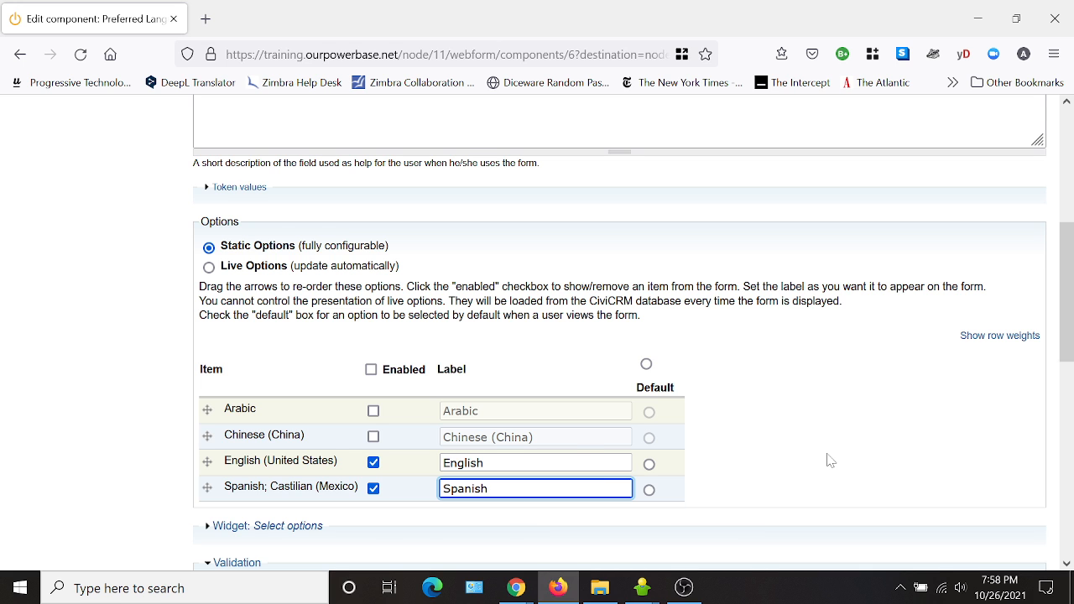
scroll(829, 460, "down", 10)
scroll(829, 460, "down", 2)
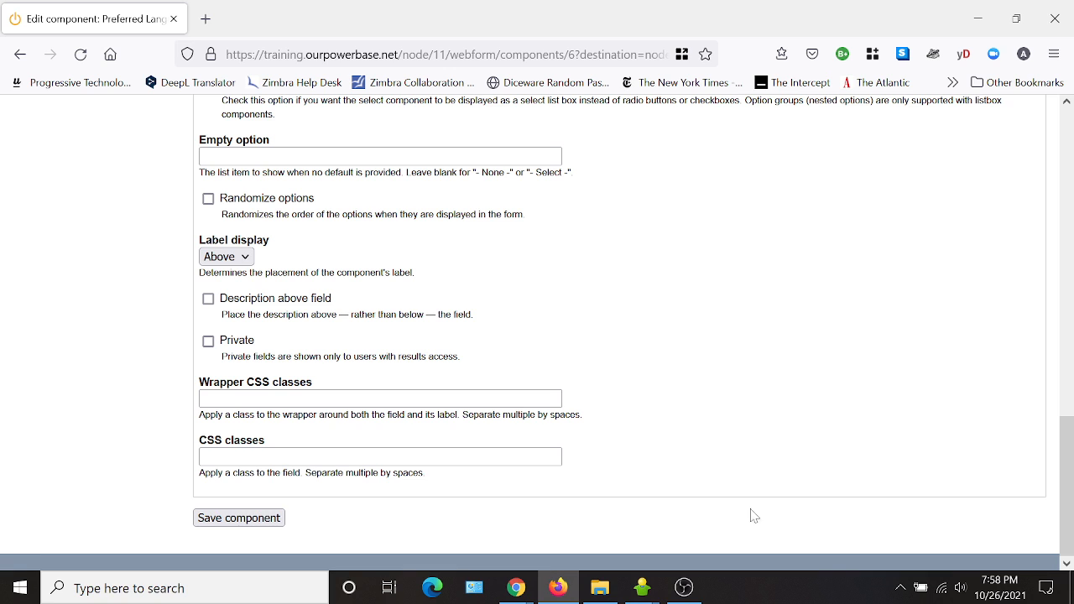
left_click(240, 517)
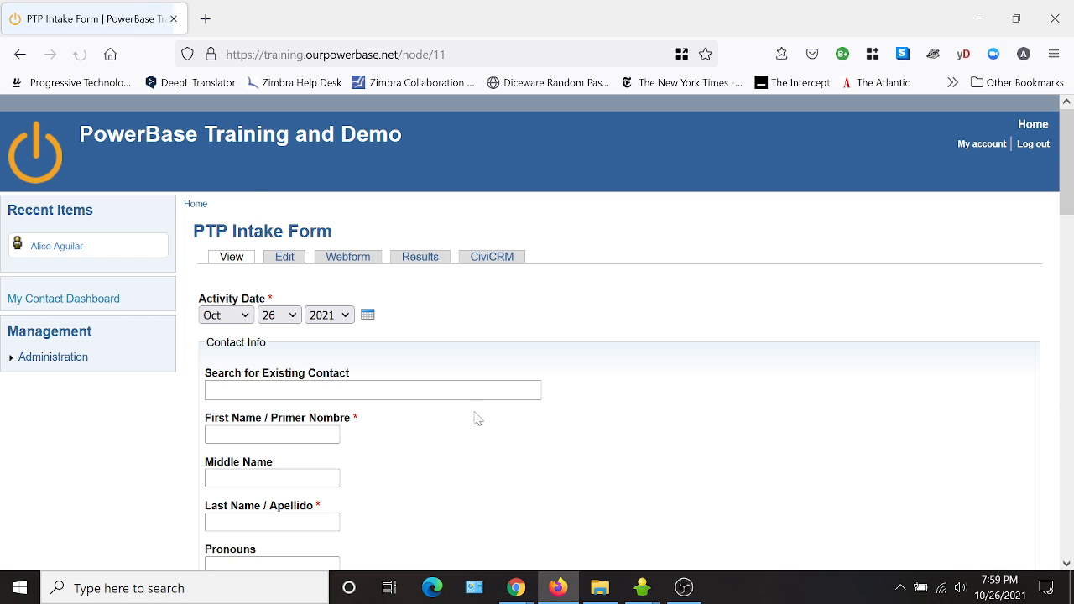
Preview the form and check the choices offered in the Preferred Language dropdown.
scroll(537, 433, "down", 5)
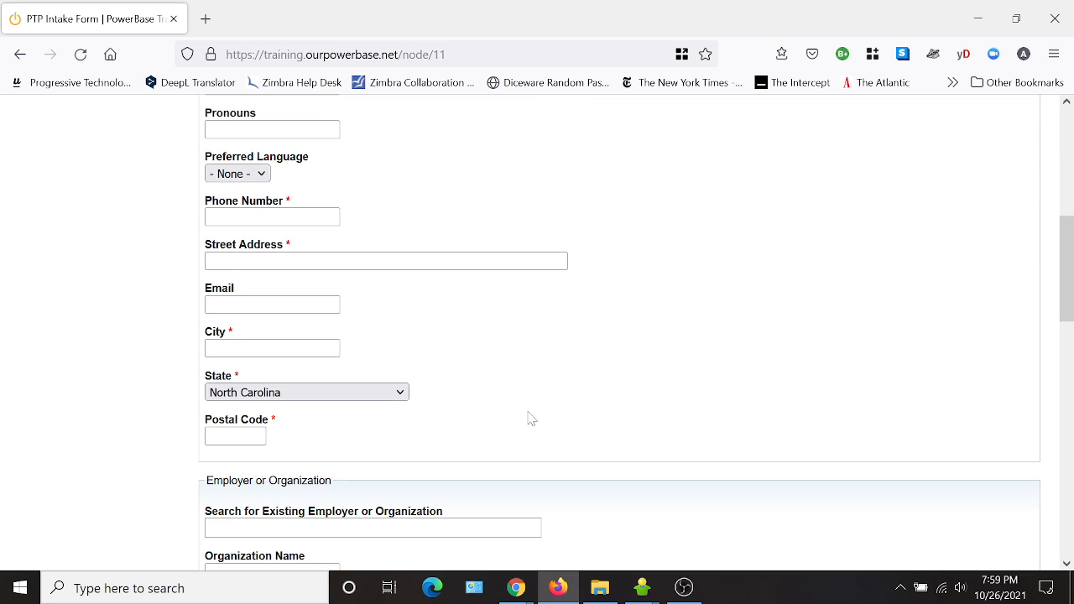
scroll(527, 417, "up", 2)
left_click(223, 262)
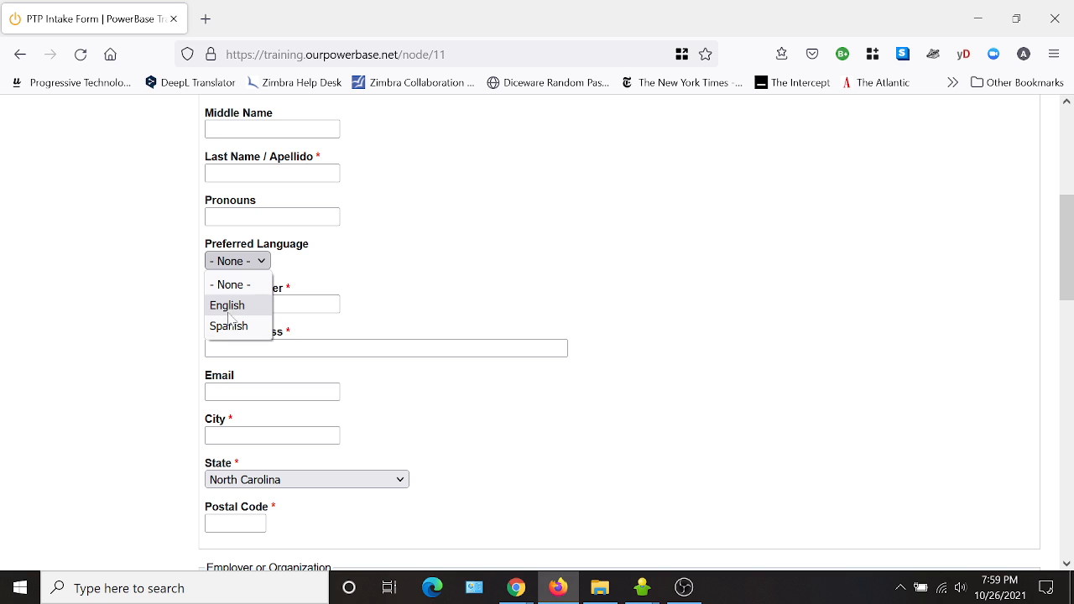
left_click(584, 287)
scroll(516, 245, "up", 4)
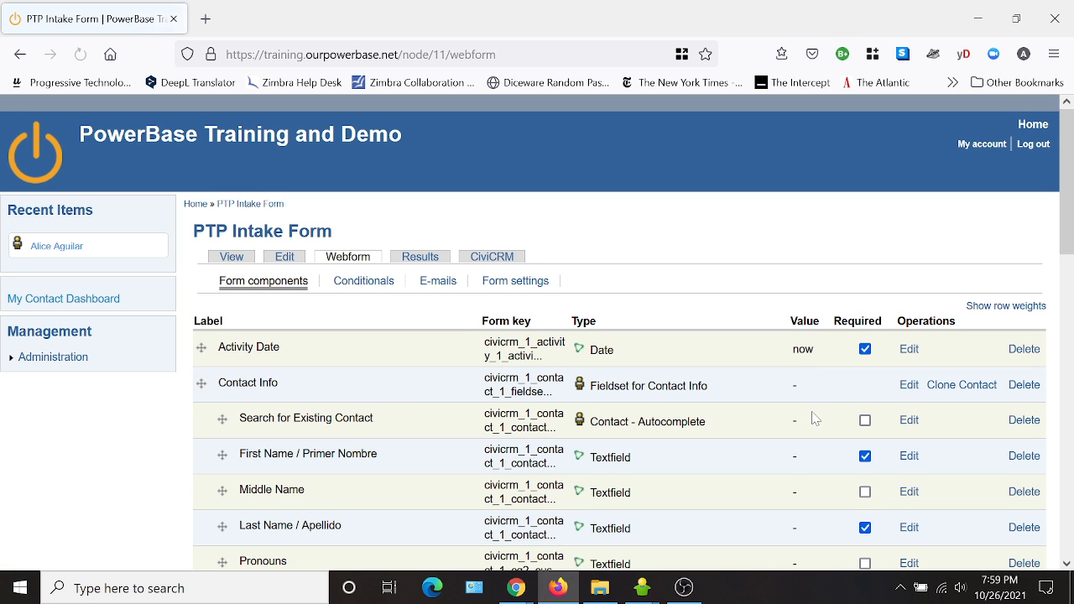
Turn off the Listbox display option for the Preferred Language component and save it.
scroll(449, 404, "down", 3)
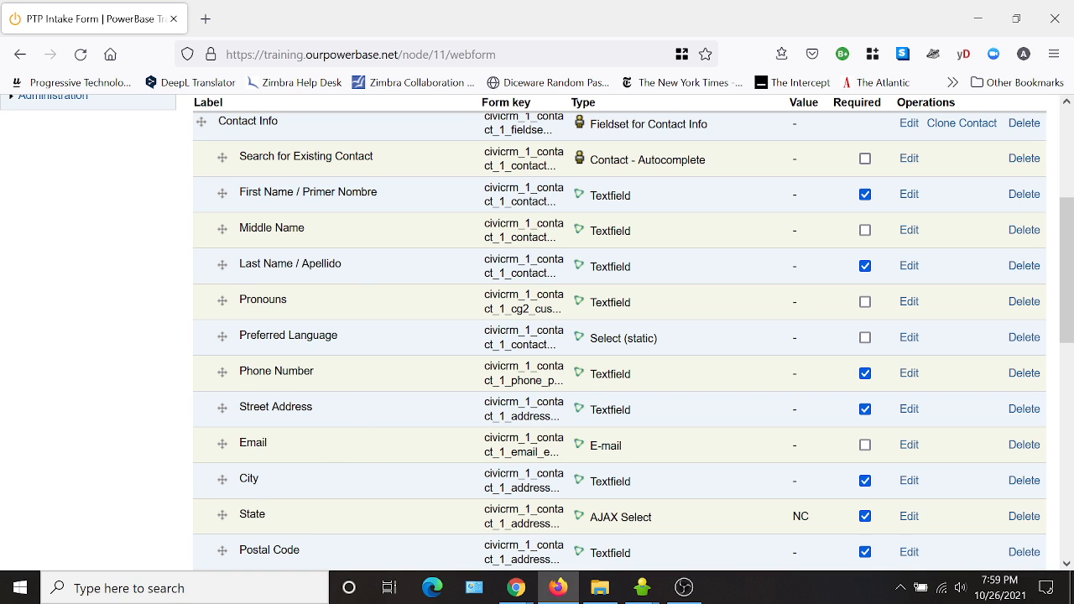
left_click(913, 343)
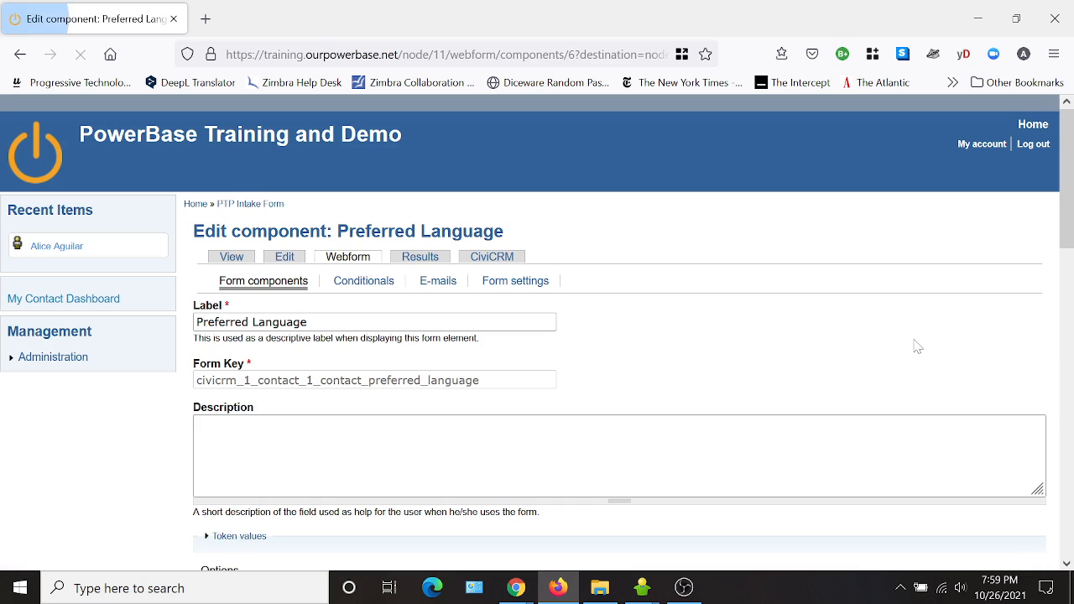
scroll(913, 344, "down", 3)
scroll(353, 436, "down", 3)
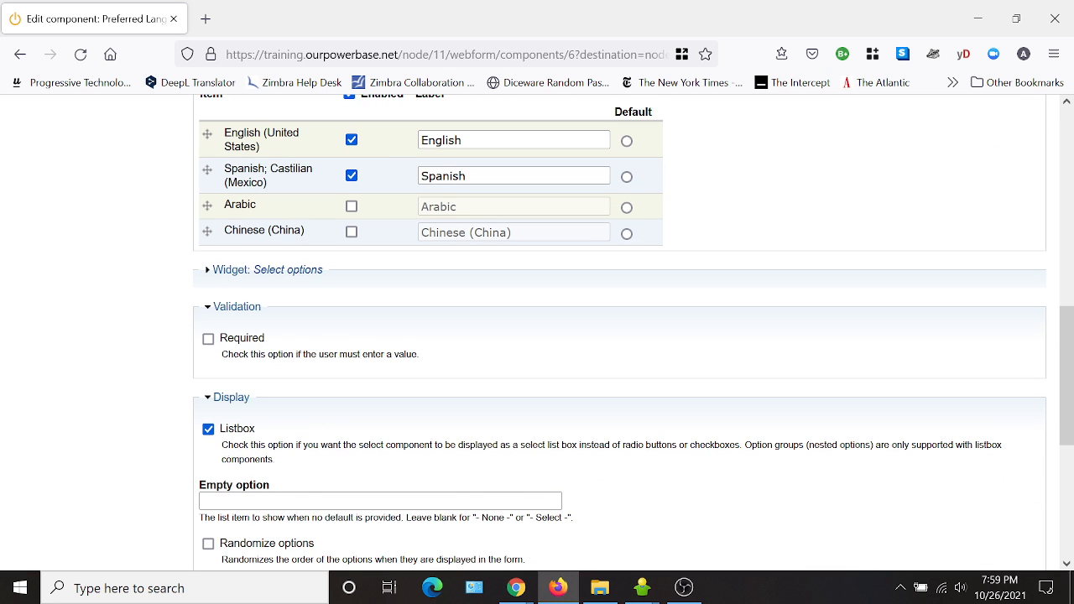
scroll(411, 428, "down", 2)
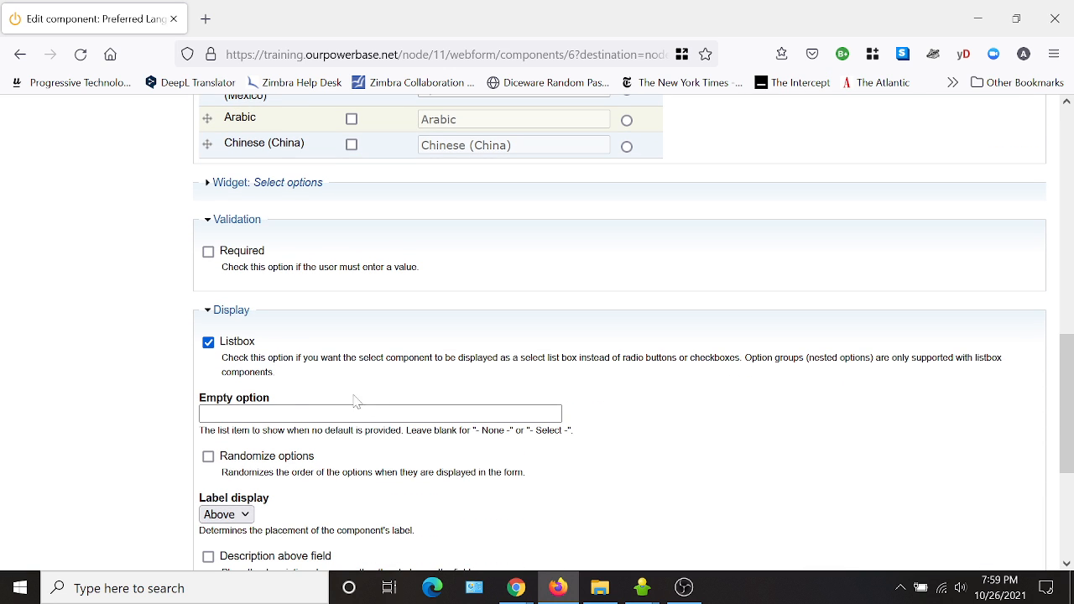
left_click(208, 343)
scroll(774, 406, "down", 2)
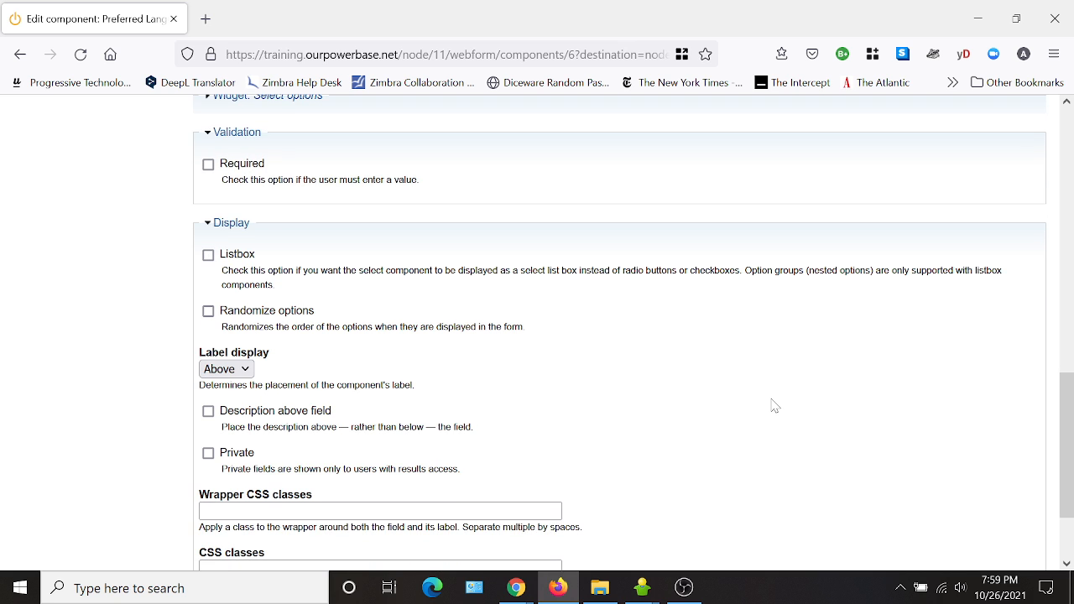
scroll(774, 406, "down", 2)
left_click(251, 522)
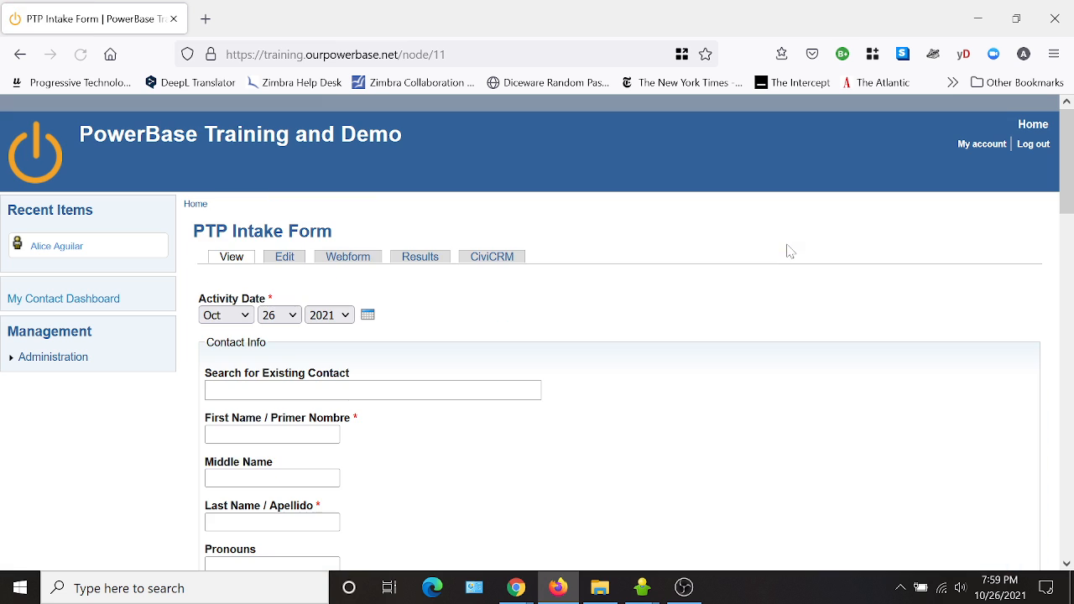
Preview the form to inspect how the Preferred Language options now display.
scroll(786, 252, "down", 5)
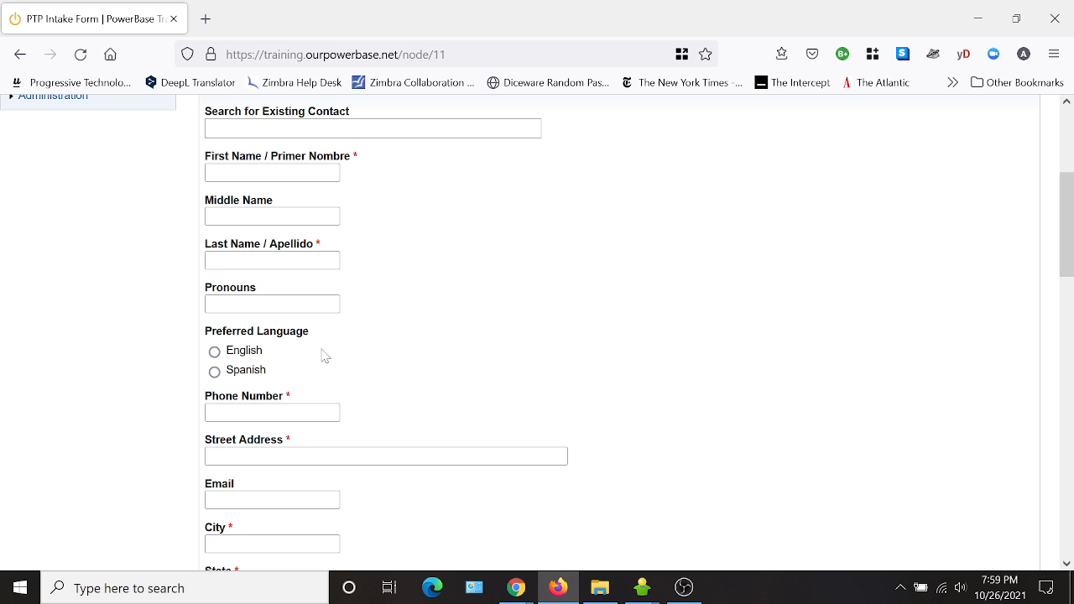
scroll(624, 324, "down", 2)
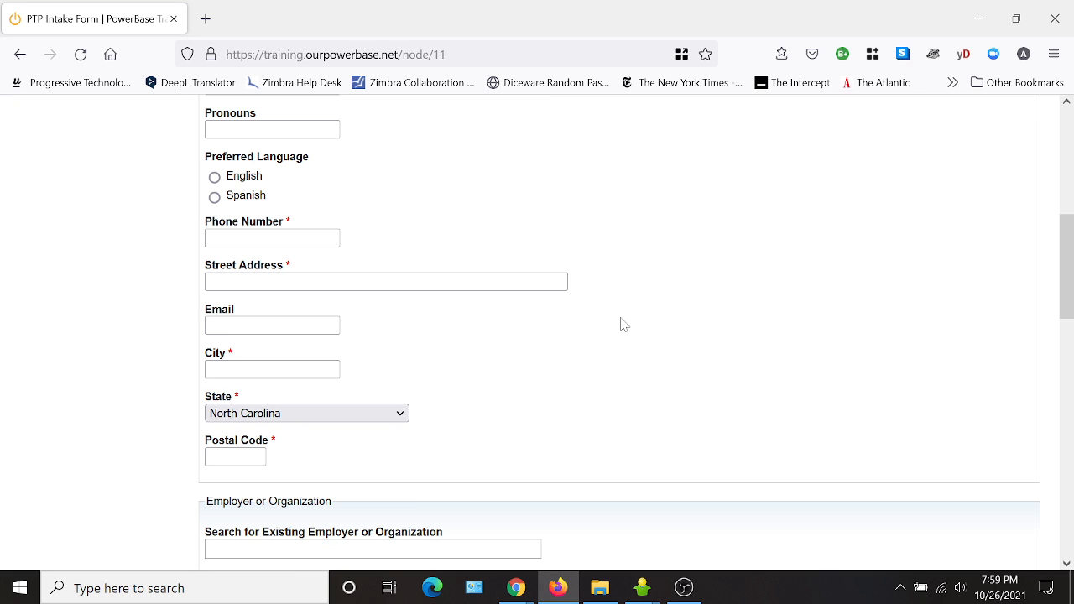
scroll(621, 323, "down", 7)
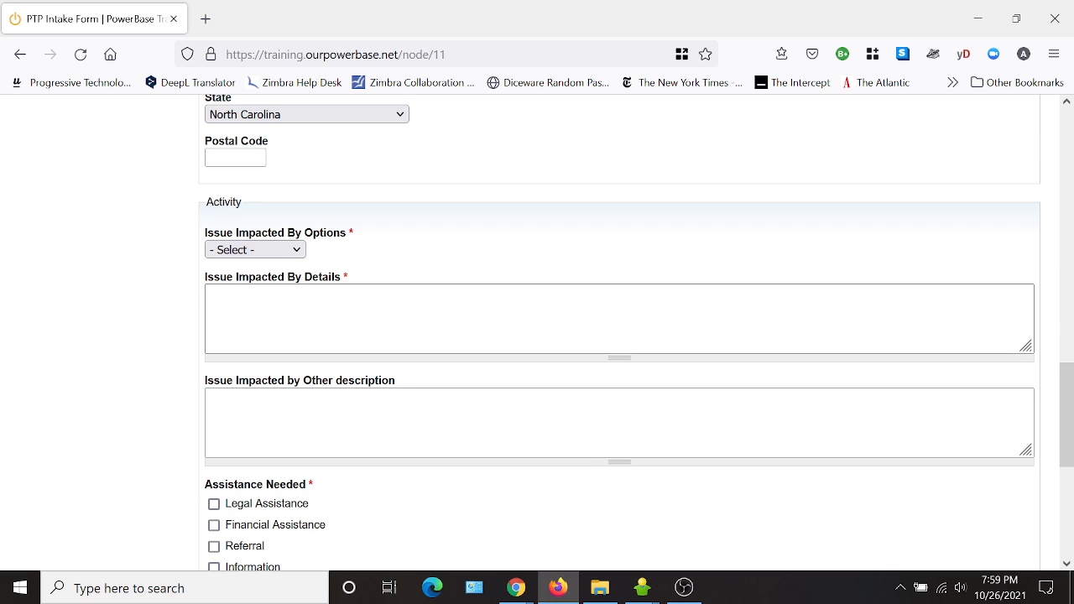
scroll(573, 331, "up", 10)
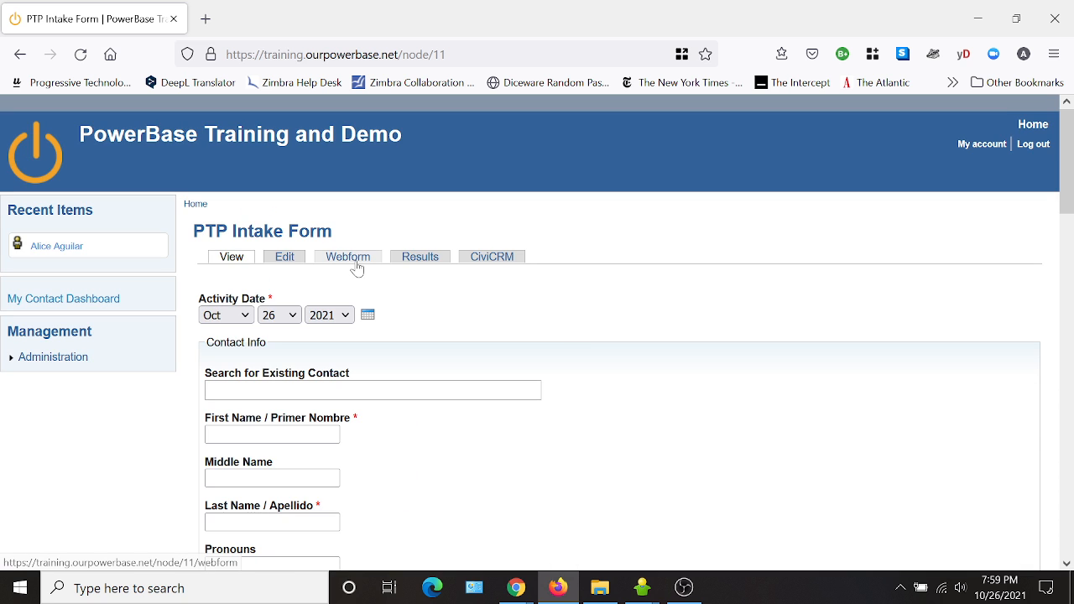
Open the Issue Impacted By Options component and relabel it "What Issues are they Impacted By?".
left_click(352, 258)
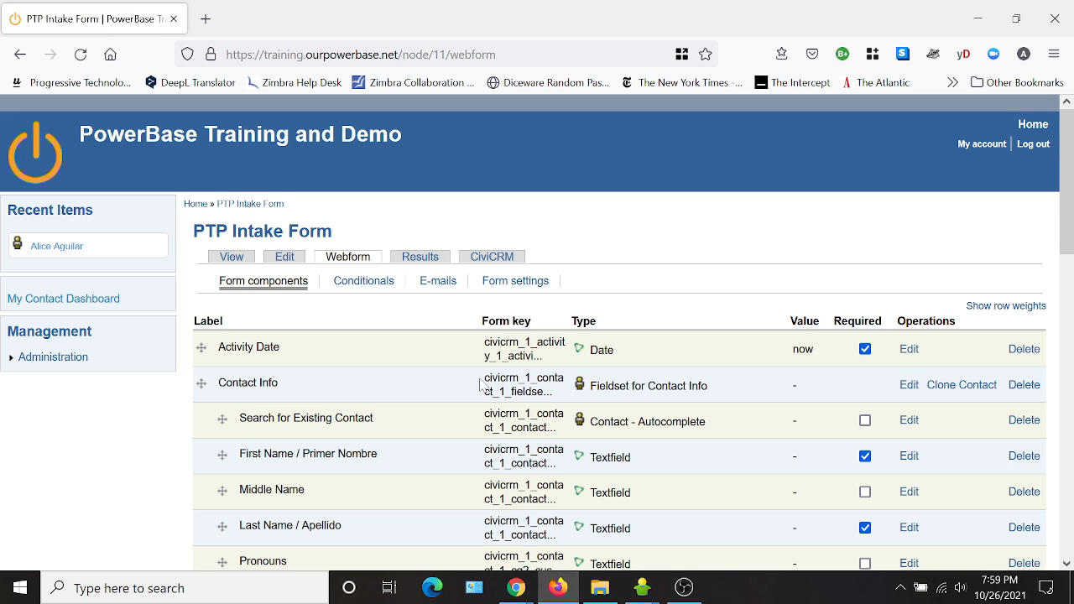
scroll(461, 391, "down", 10)
scroll(460, 391, "down", 3)
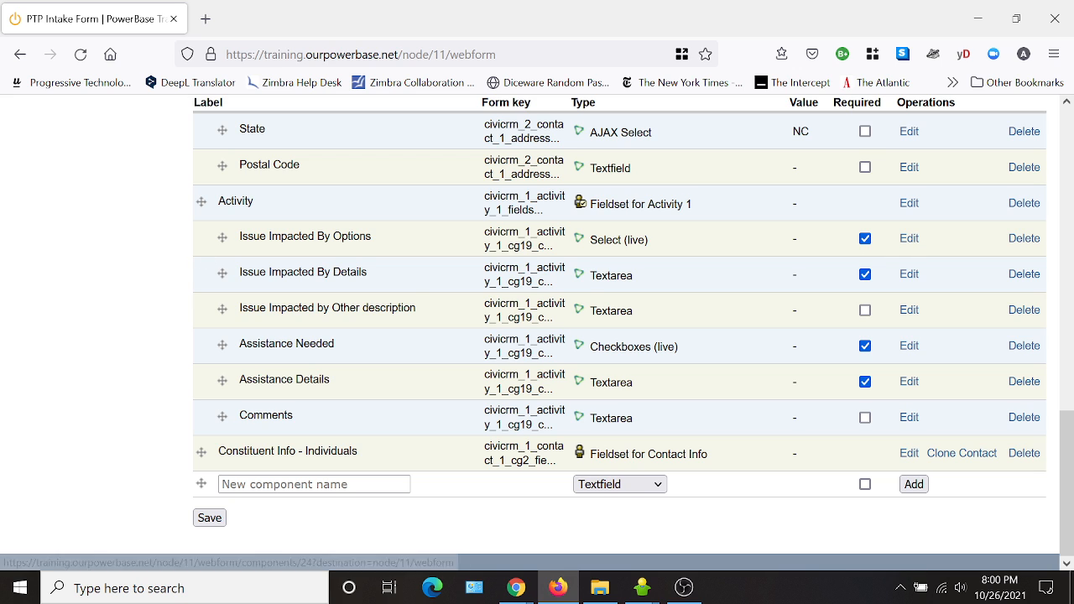
left_click(908, 239)
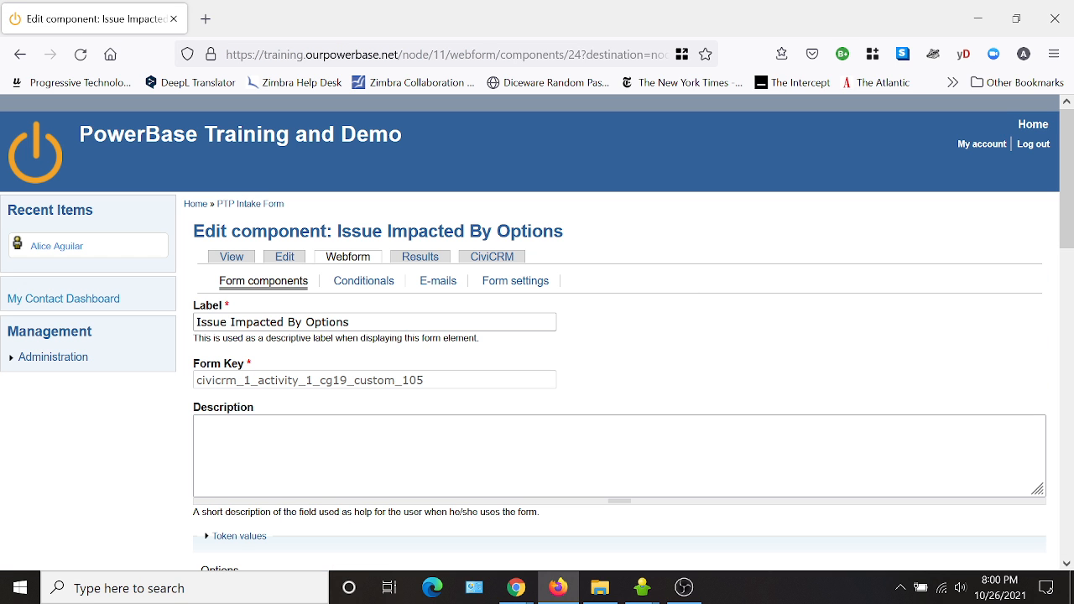
left_click(197, 322)
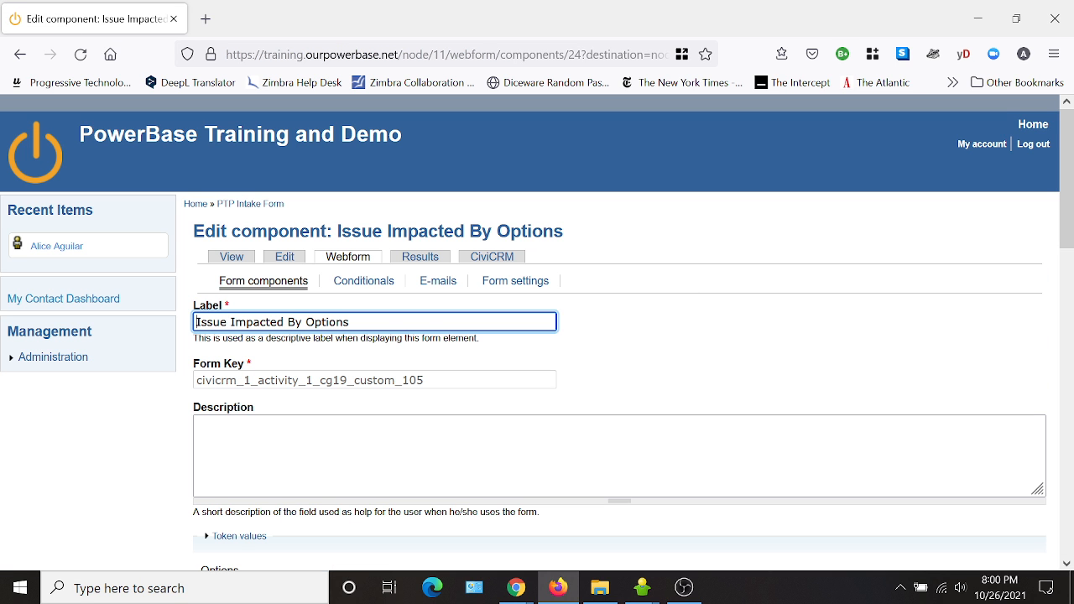
type("What")
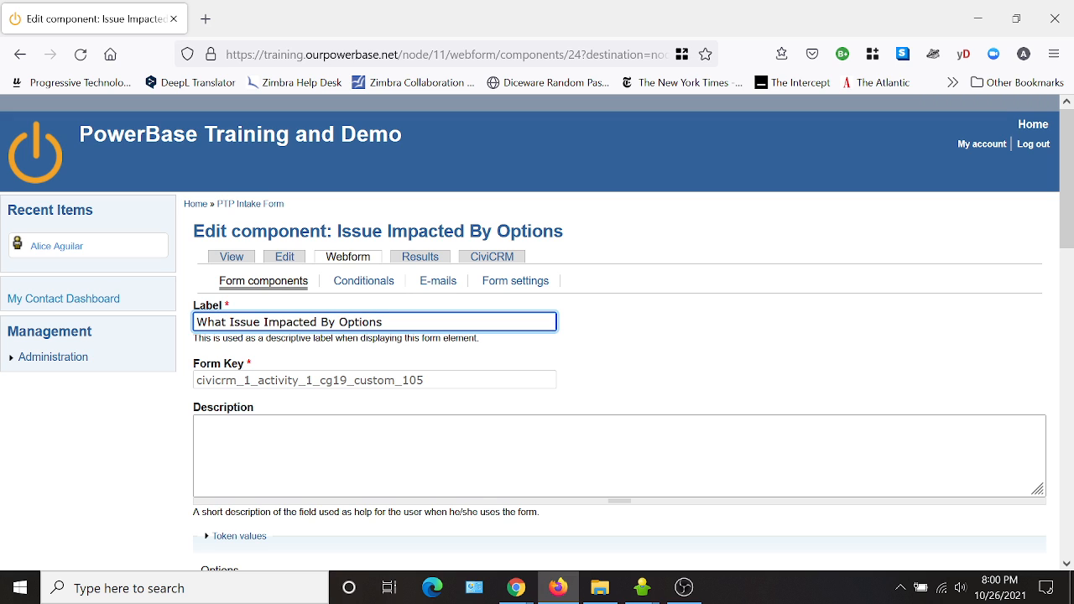
key("Right")
key("Right")
key("Right")
key("Right")
key("Right")
type("s")
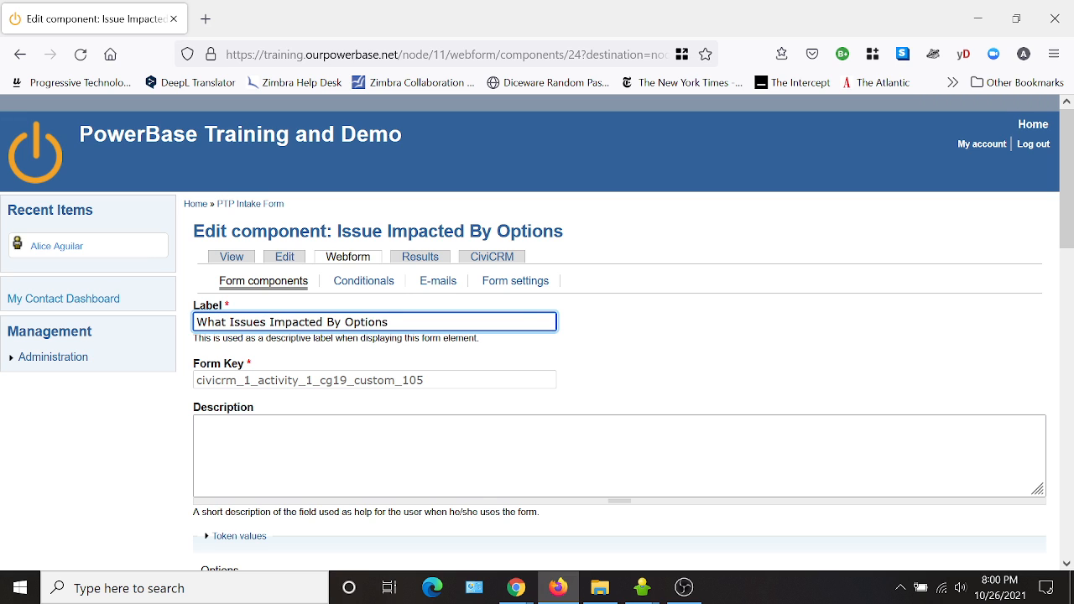
type(" are they")
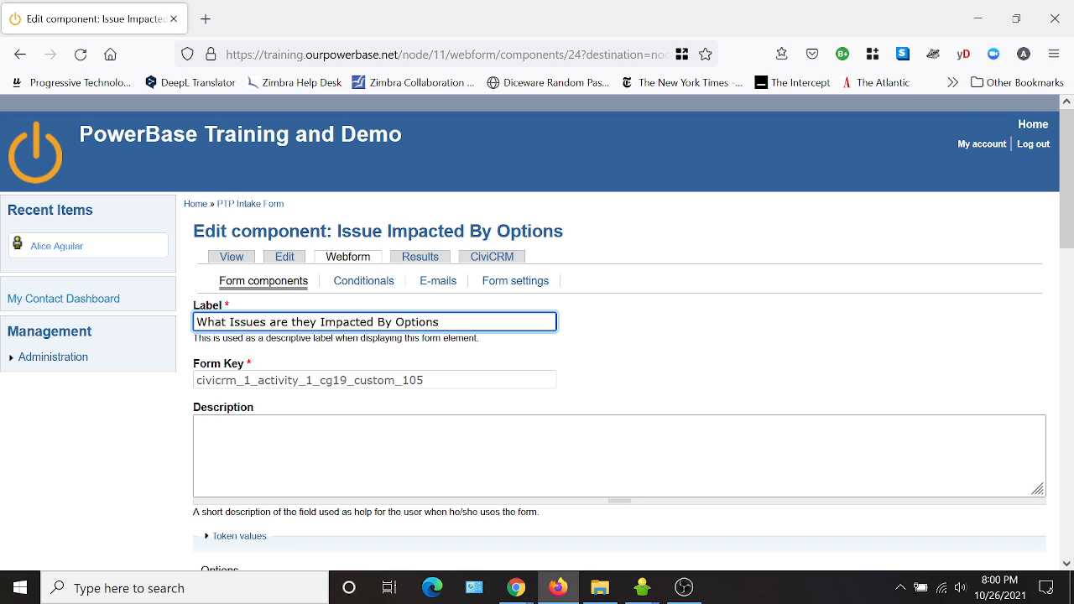
key("shift+Left")
key("shift+Left")
key("shift+Left")
key("shift+Left")
key("shift+Left")
key("shift+Left")
key("shift+Left")
key("shift+Left")
type("?")
Switch the component to static options and enable only Labor, Wildfires, Health or Covid, Eviction and Other.
scroll(682, 350, "down", 2)
scroll(690, 352, "down", 2)
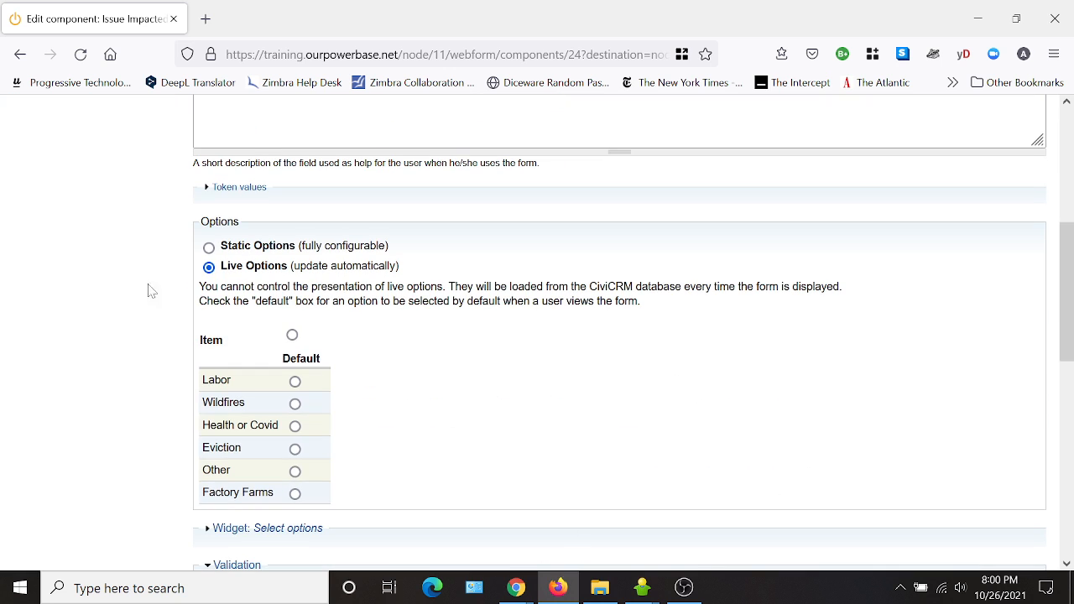
left_click(209, 247)
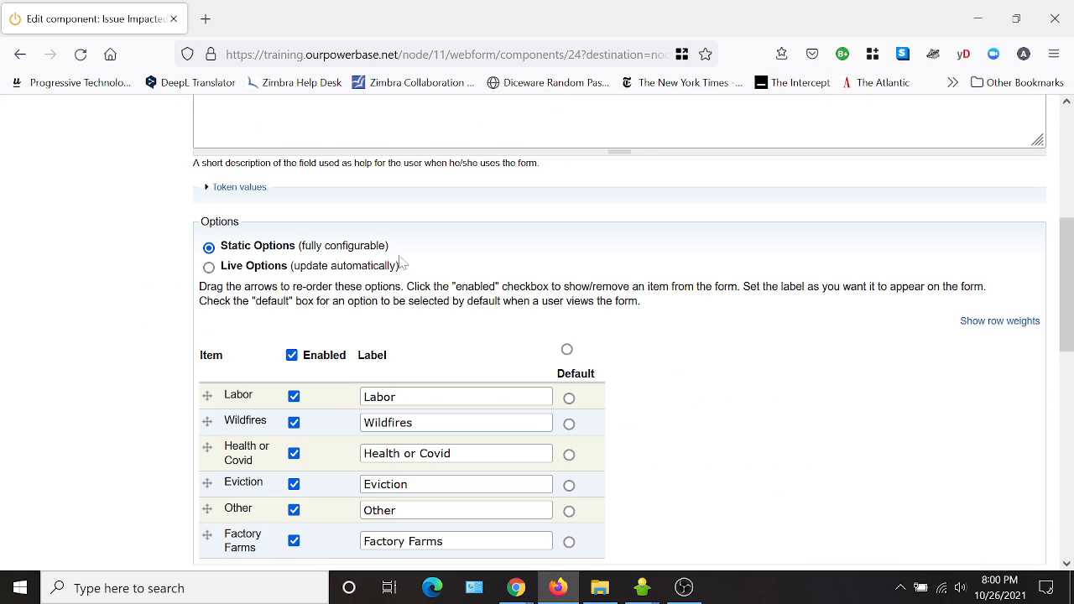
left_click(292, 356)
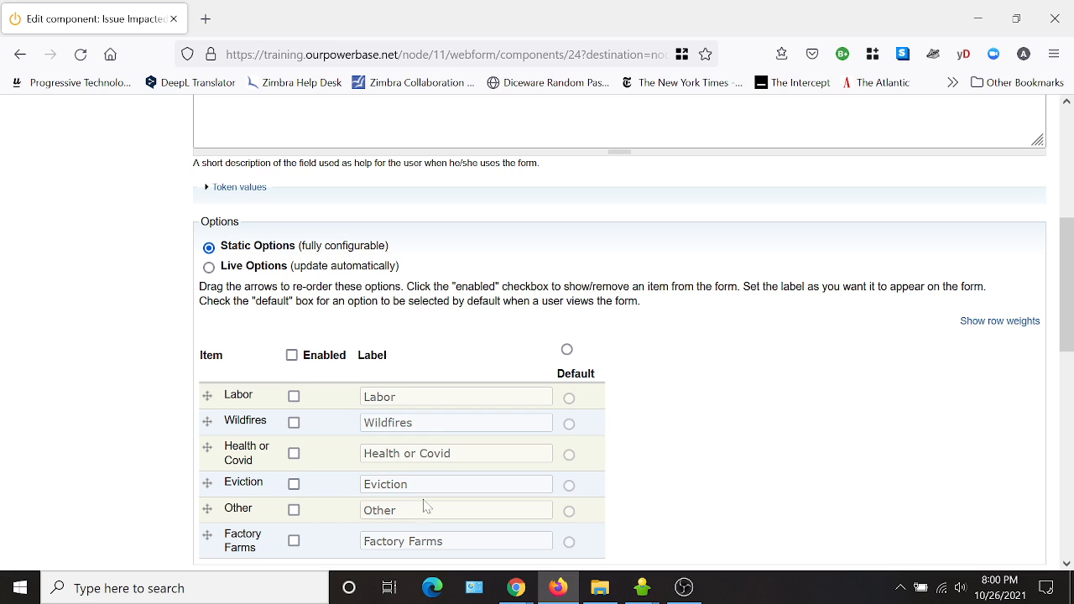
scroll(868, 427, "down", 1)
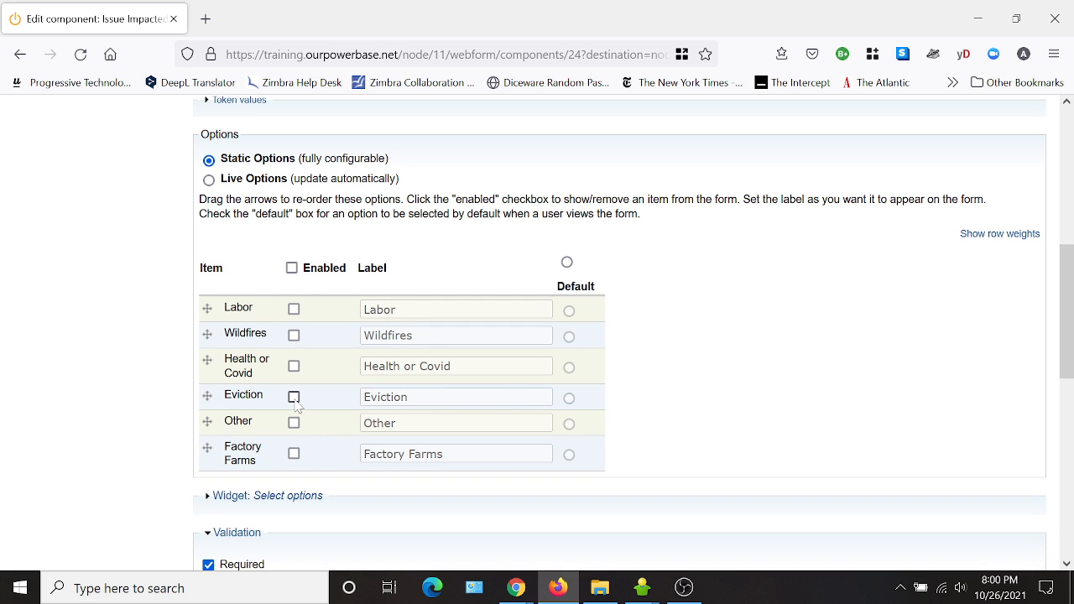
left_click(294, 309)
left_click(293, 335)
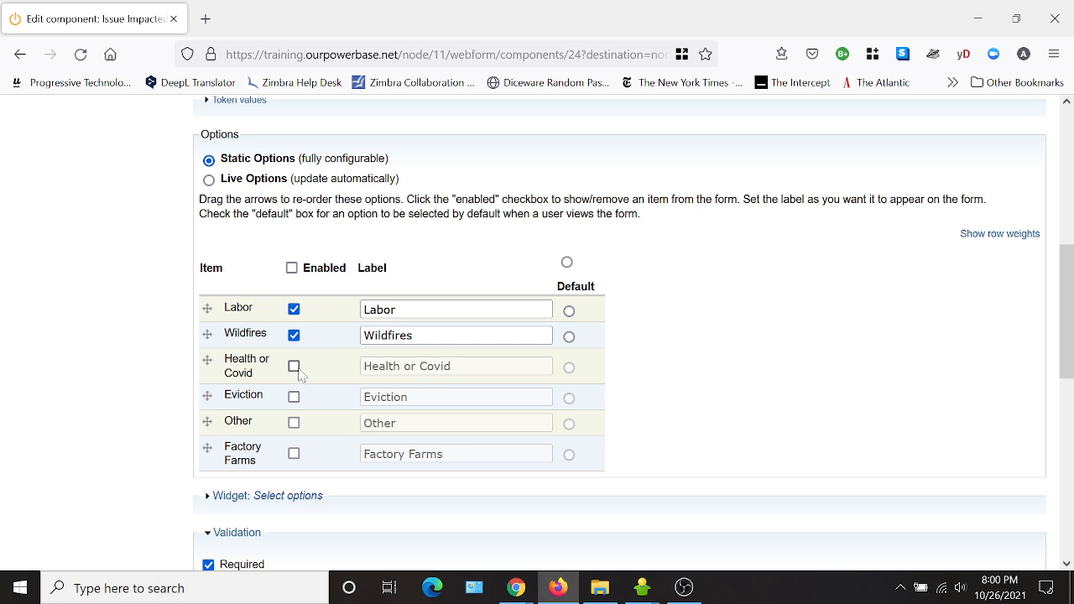
left_click(293, 365)
left_click(294, 396)
left_click(295, 422)
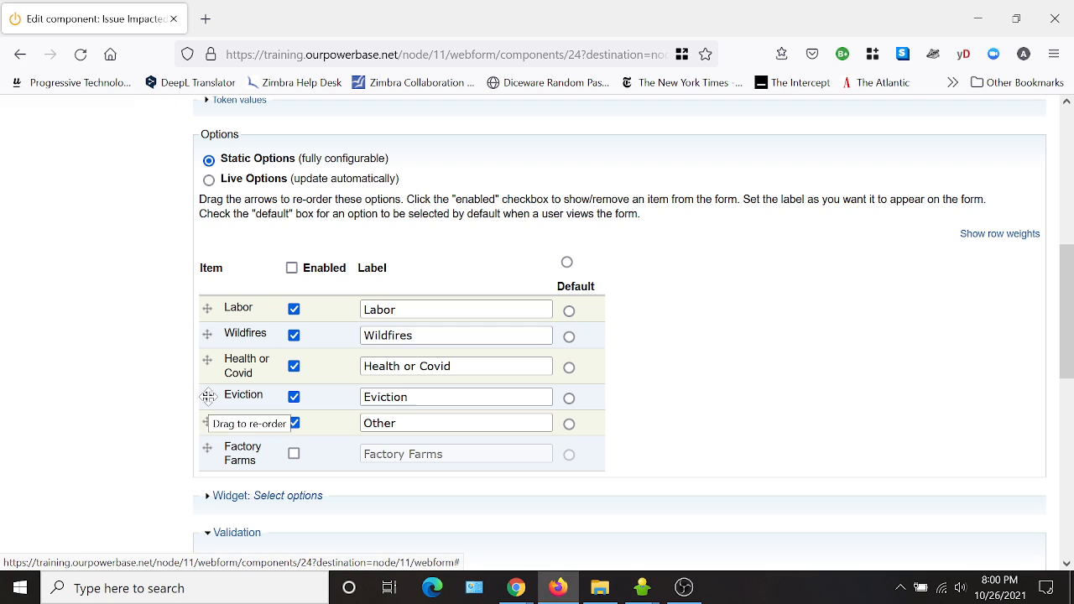
Move Eviction to the second position in the option list and save the component.
mouse_move(207, 330)
left_mouse_down()
mouse_move(207, 395)
mouse_move(205, 335)
left_mouse_up()
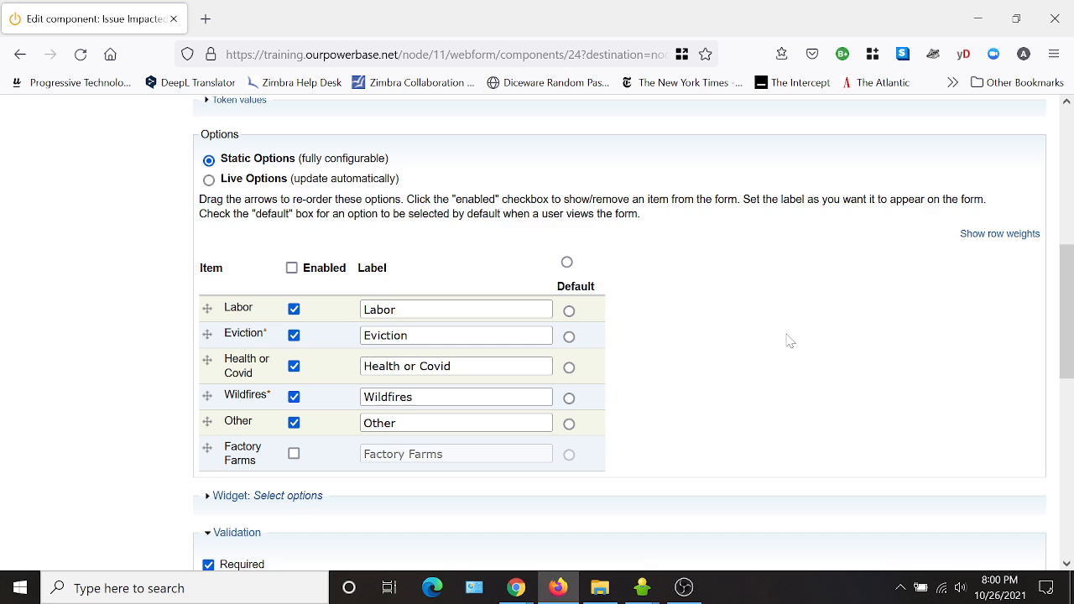
scroll(788, 340, "down", 7)
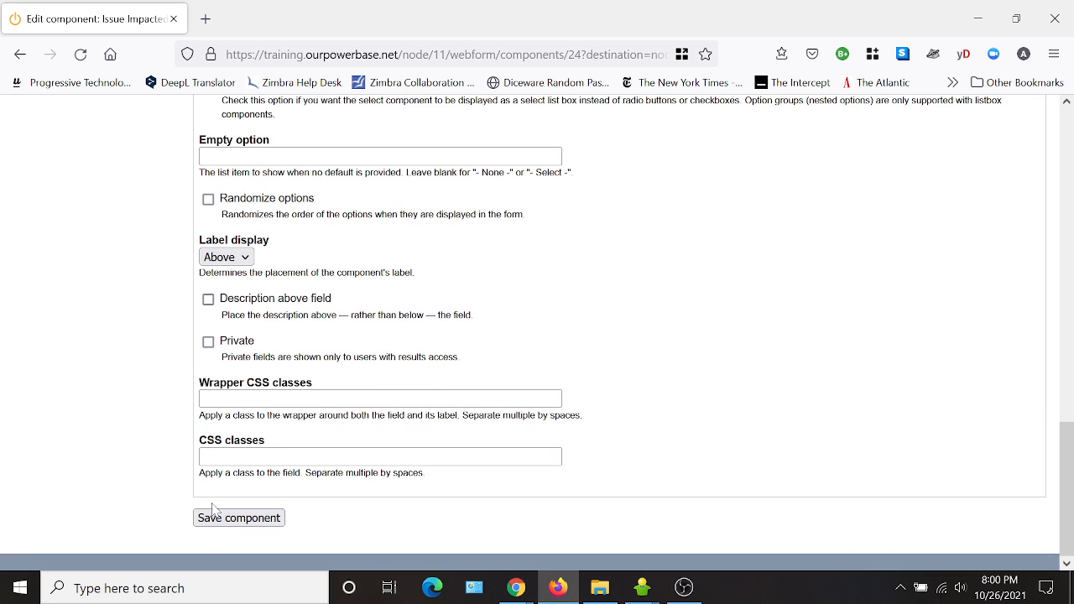
left_click(215, 513)
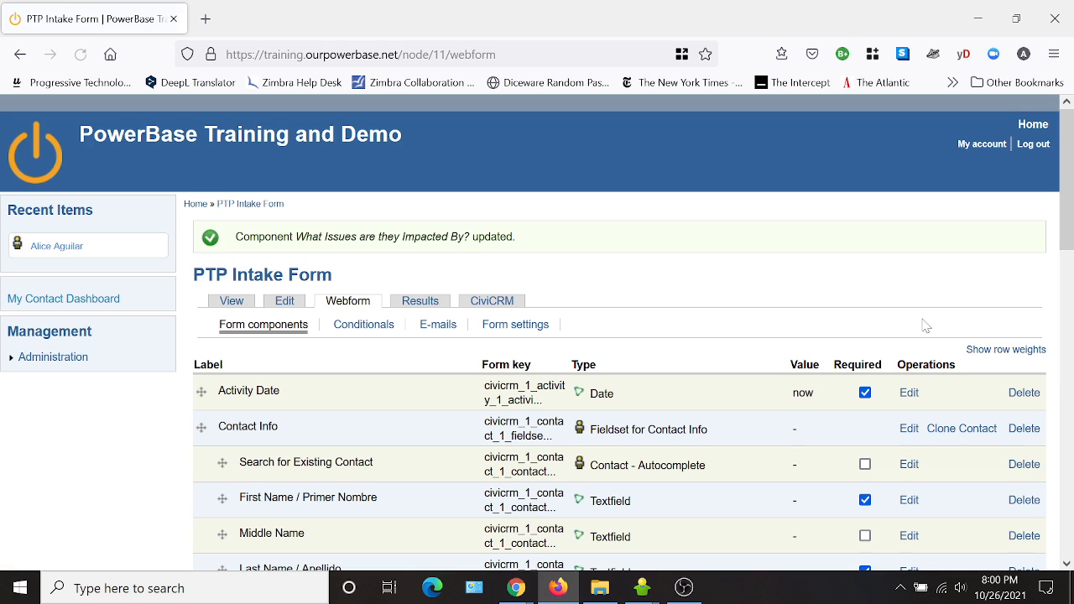
Preview the form and check the choices offered in the What Issues are they Impacted By? dropdown.
left_click(232, 304)
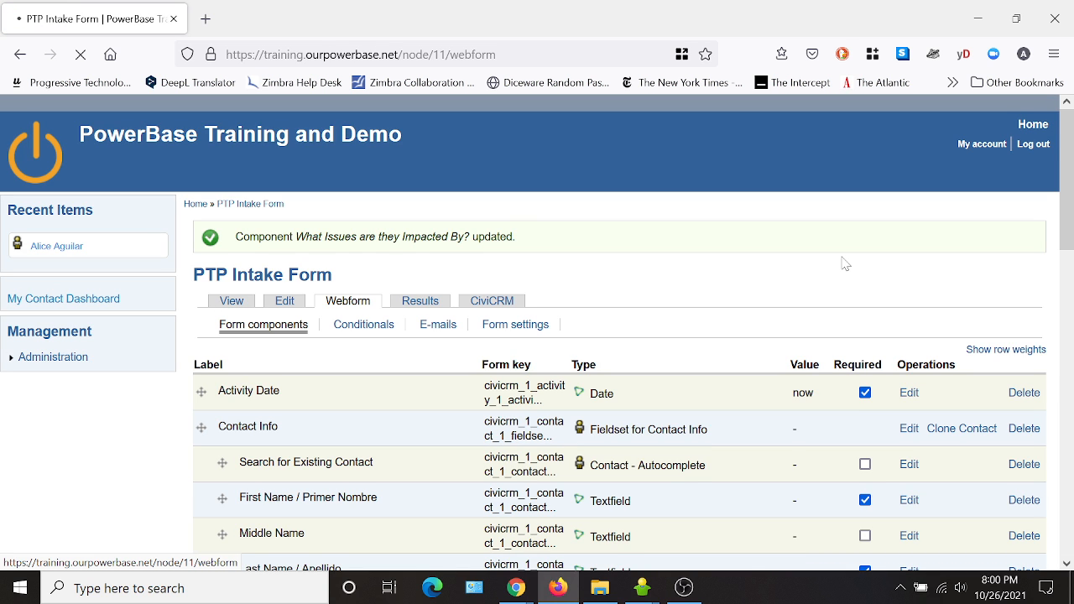
scroll(842, 260, "down", 2)
scroll(755, 277, "down", 5)
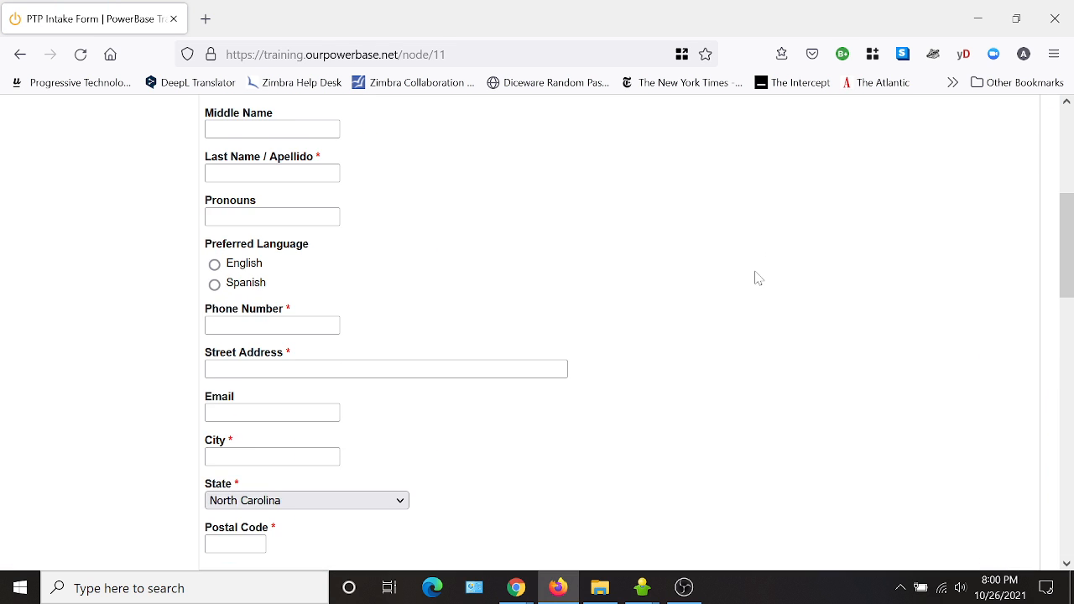
scroll(755, 278, "down", 6)
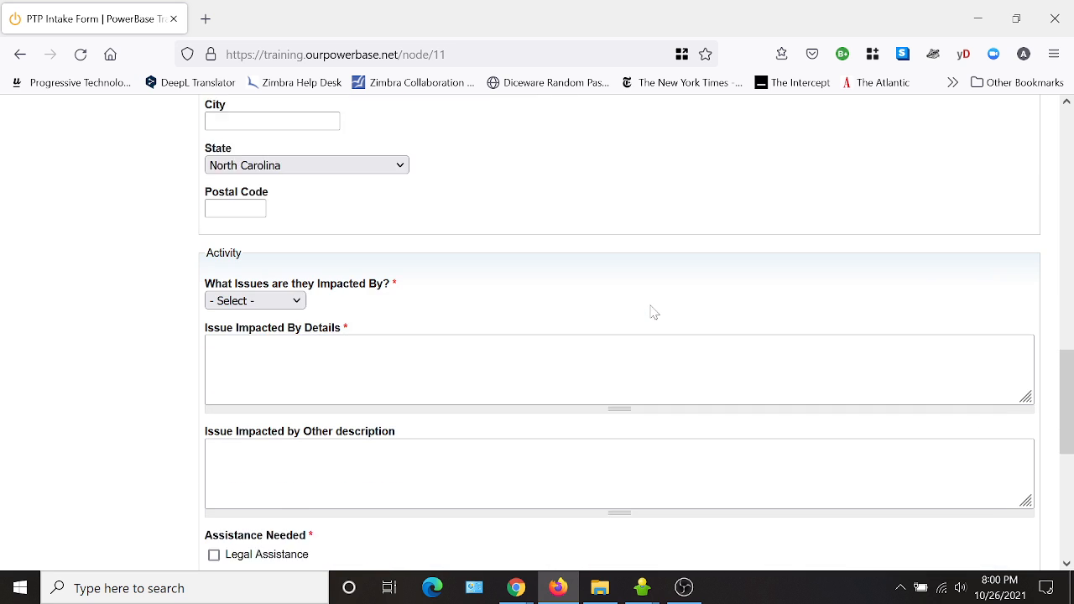
left_click(259, 167)
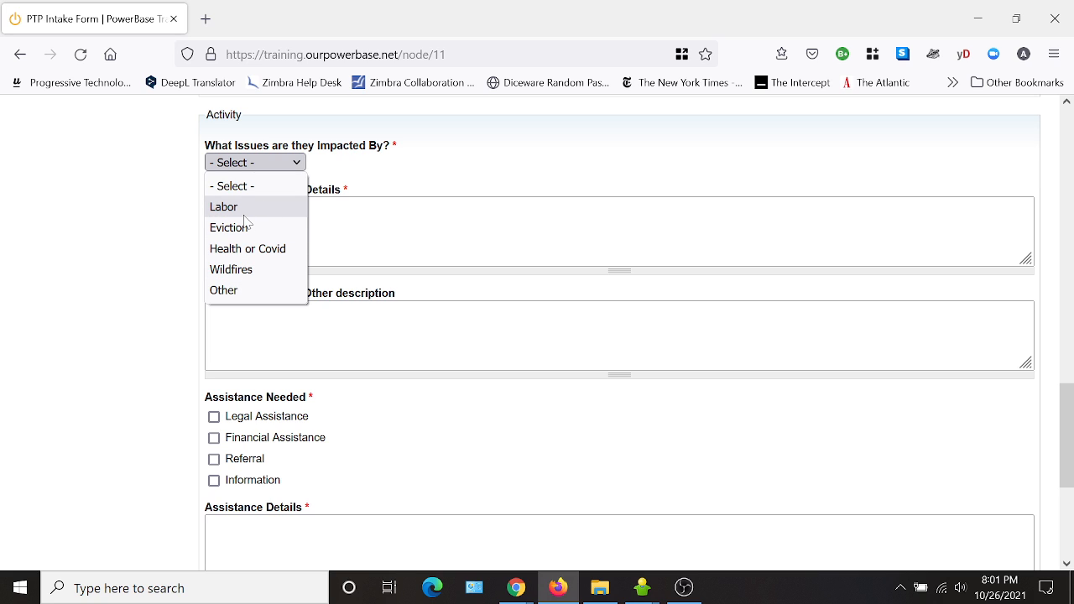
left_click(550, 161)
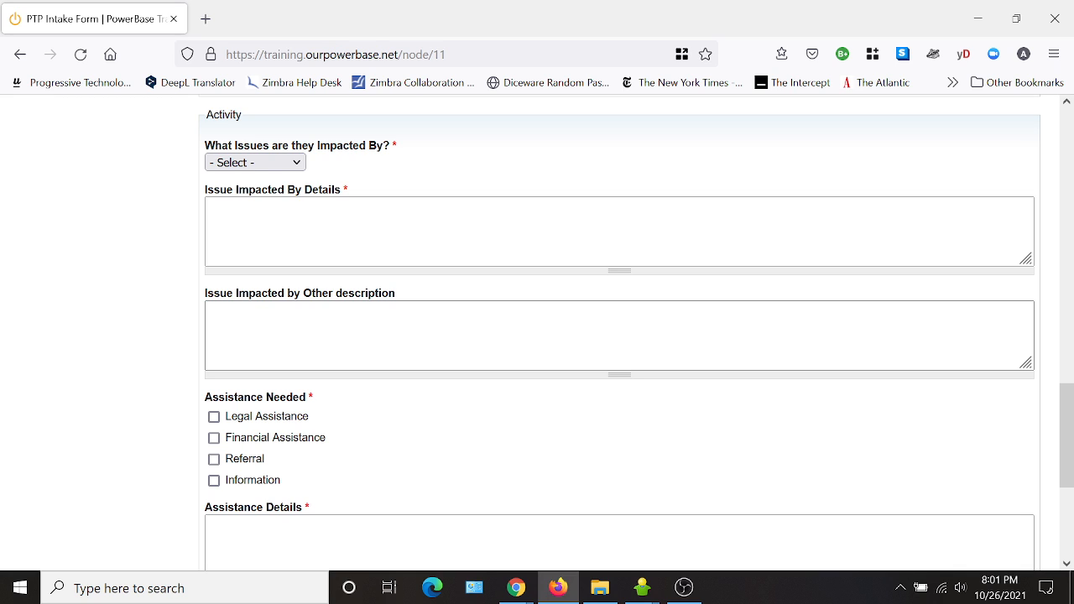
scroll(545, 333, "up", 5)
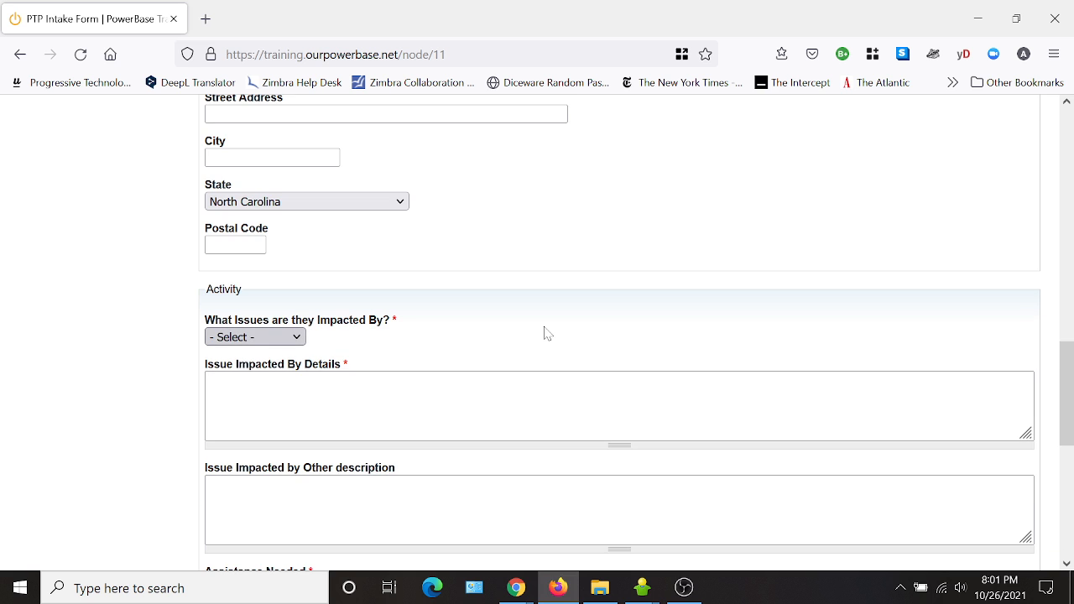
scroll(419, 395, "up", 5)
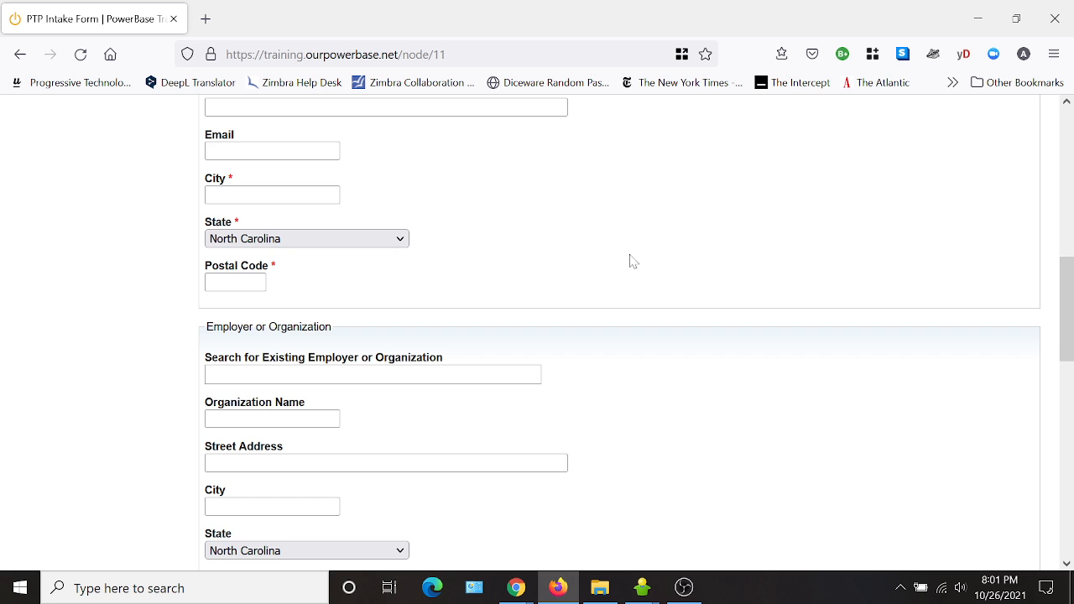
scroll(628, 259, "up", 8)
scroll(649, 274, "down", 20)
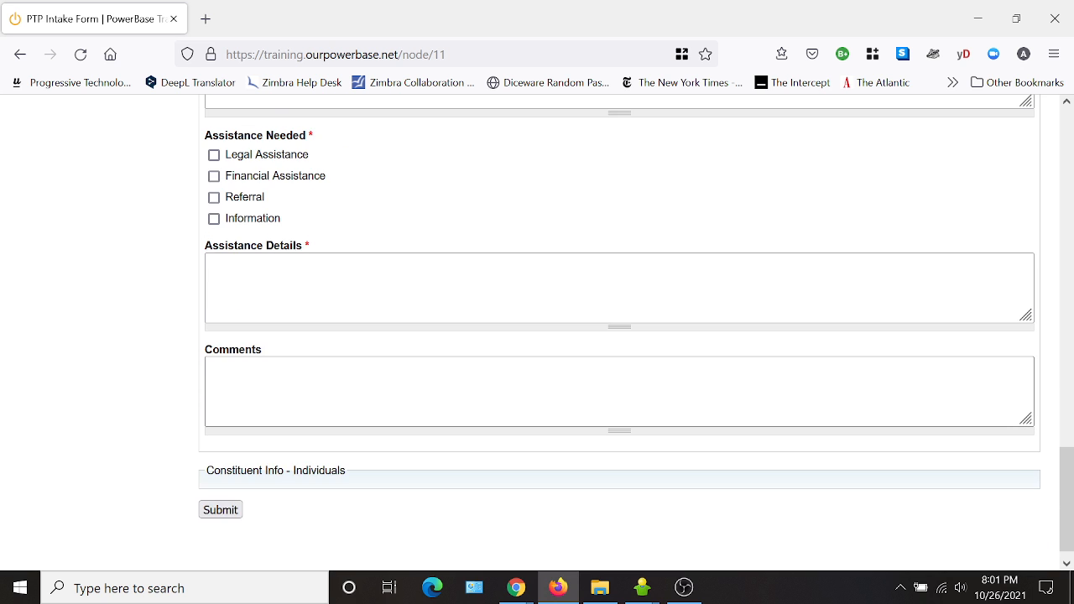
scroll(584, 388, "up", 20)
scroll(585, 388, "up", 1)
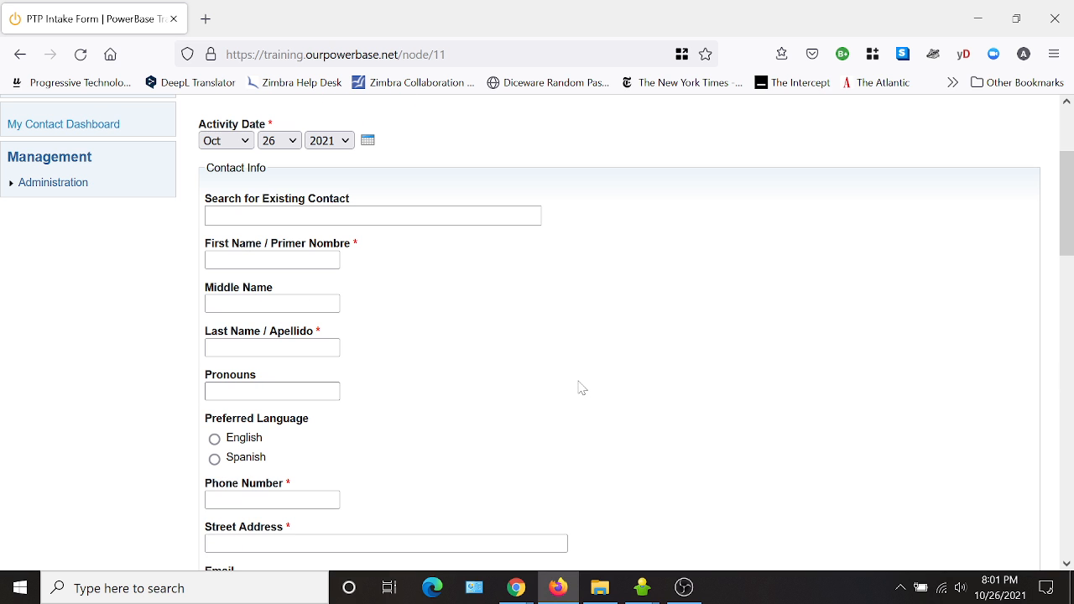
scroll(581, 388, "down", 4)
scroll(580, 386, "up", 6)
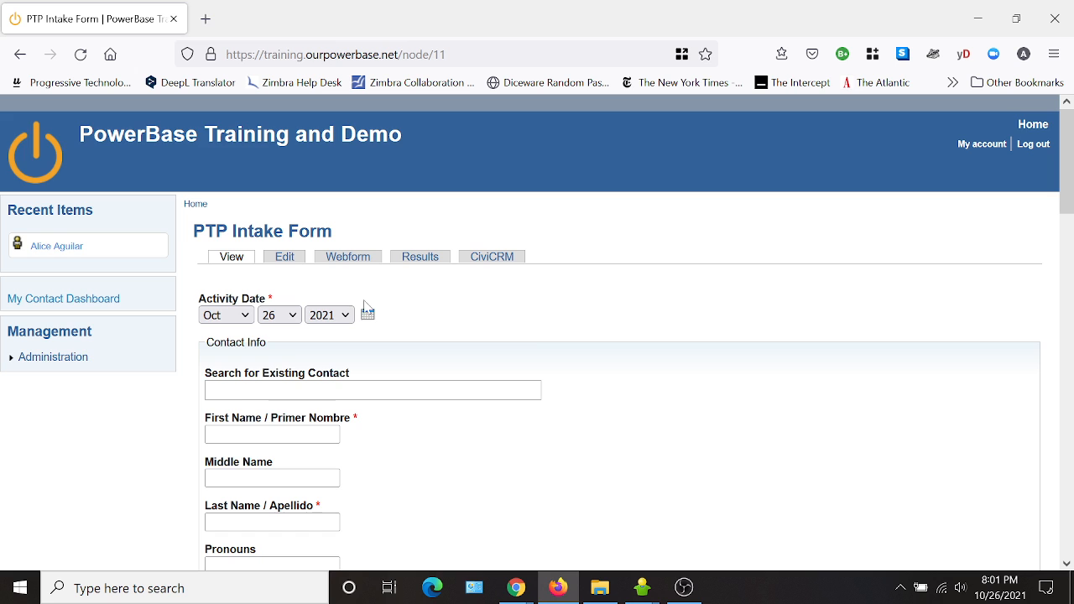
scroll(534, 333, "down", 2)
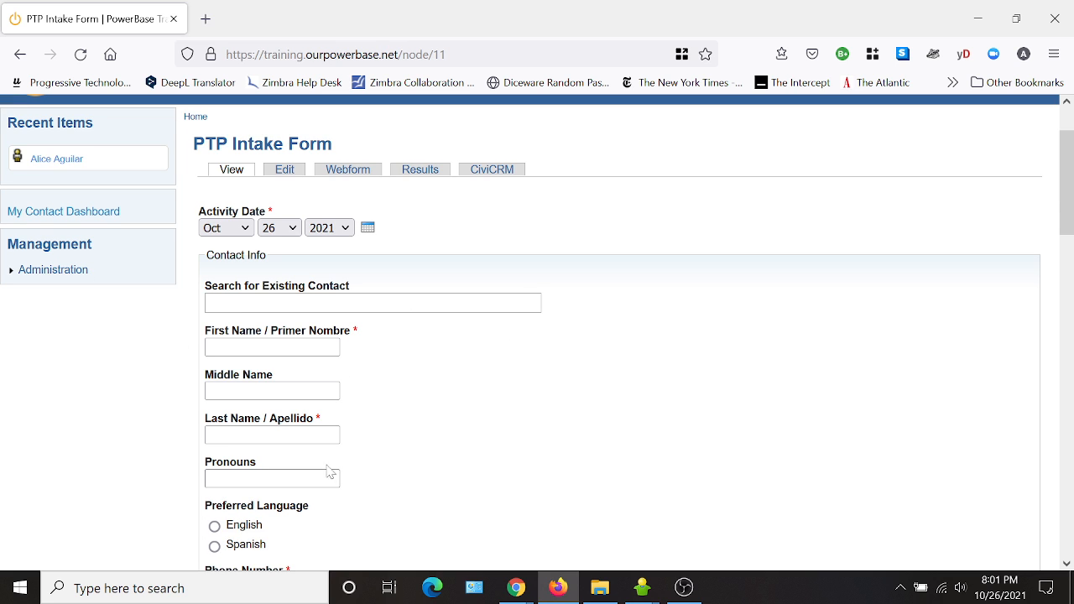
scroll(532, 440, "down", 5)
scroll(535, 419, "down", 2)
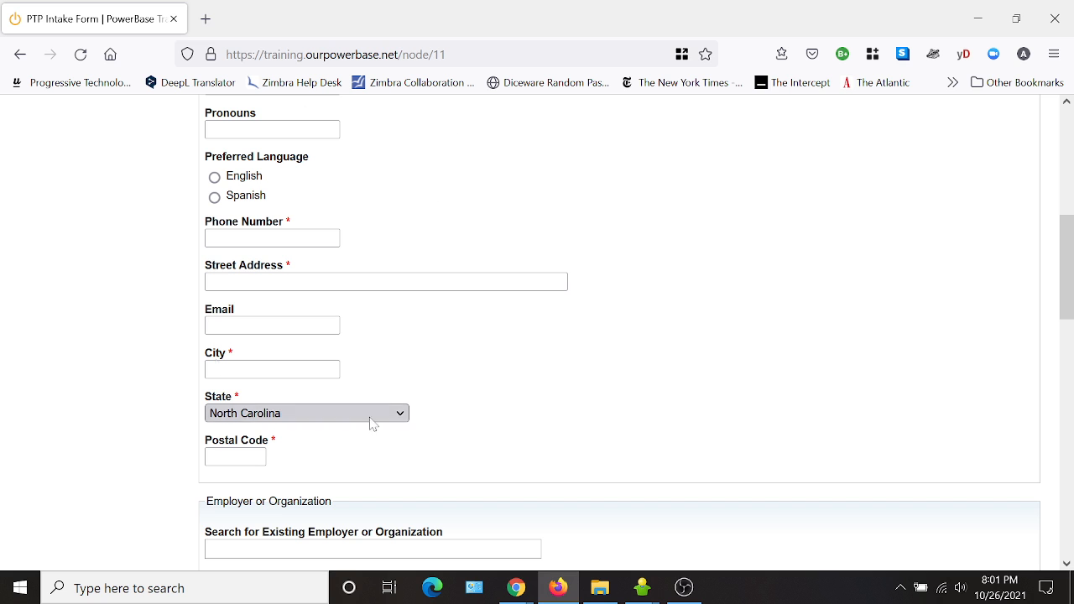
scroll(283, 275, "down", 6)
scroll(571, 394, "down", 8)
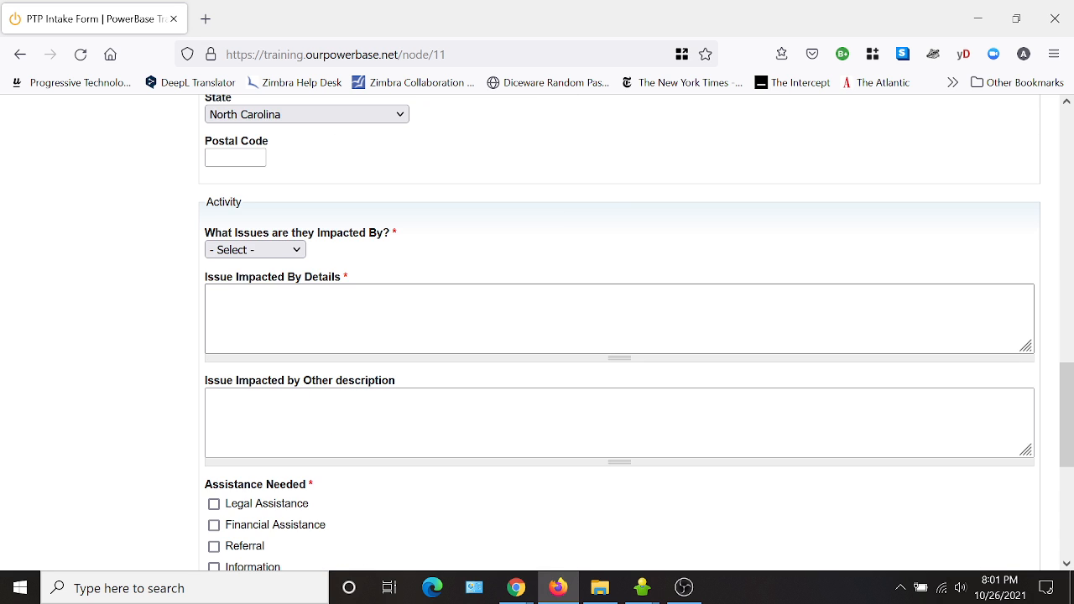
scroll(484, 472, "down", 4)
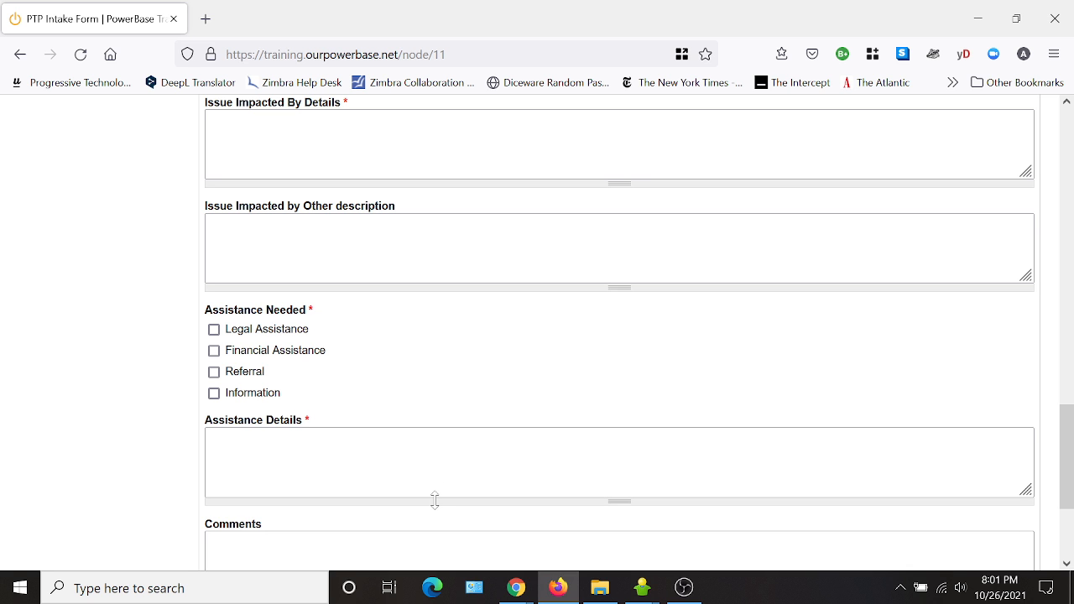
scroll(461, 307, "up", 10)
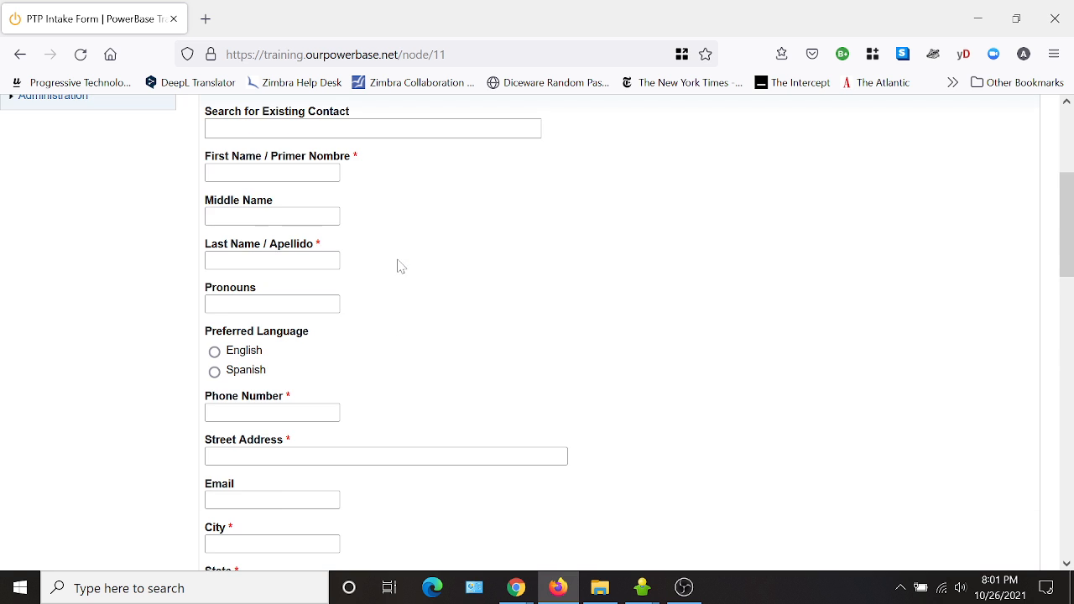
scroll(391, 244, "up", 3)
Move the Comments component out of the Activity fieldset to the top level and save the component order.
left_click(347, 256)
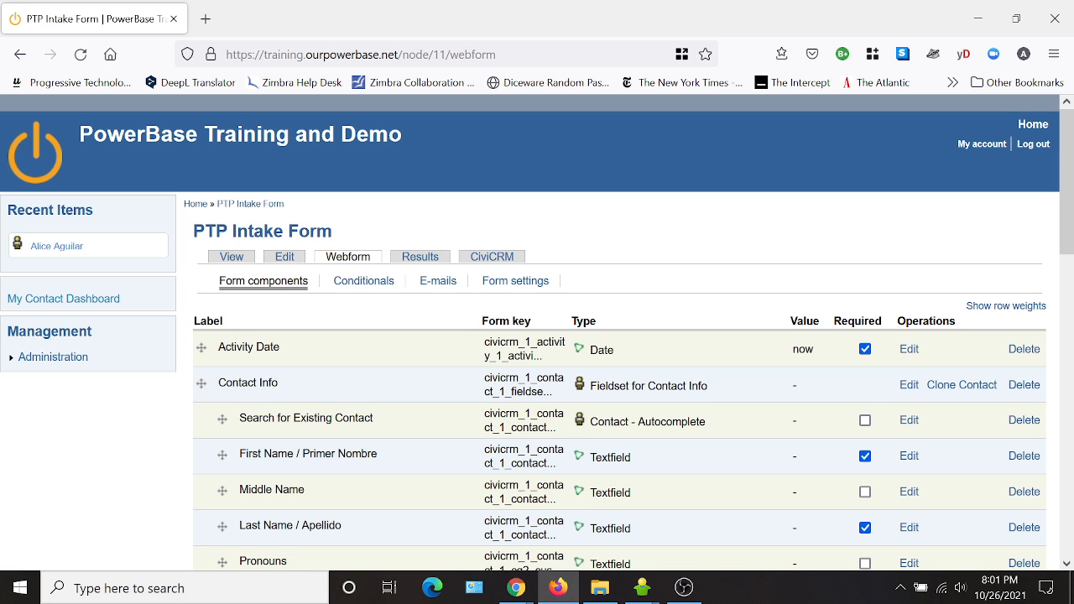
scroll(367, 391, "down", 2)
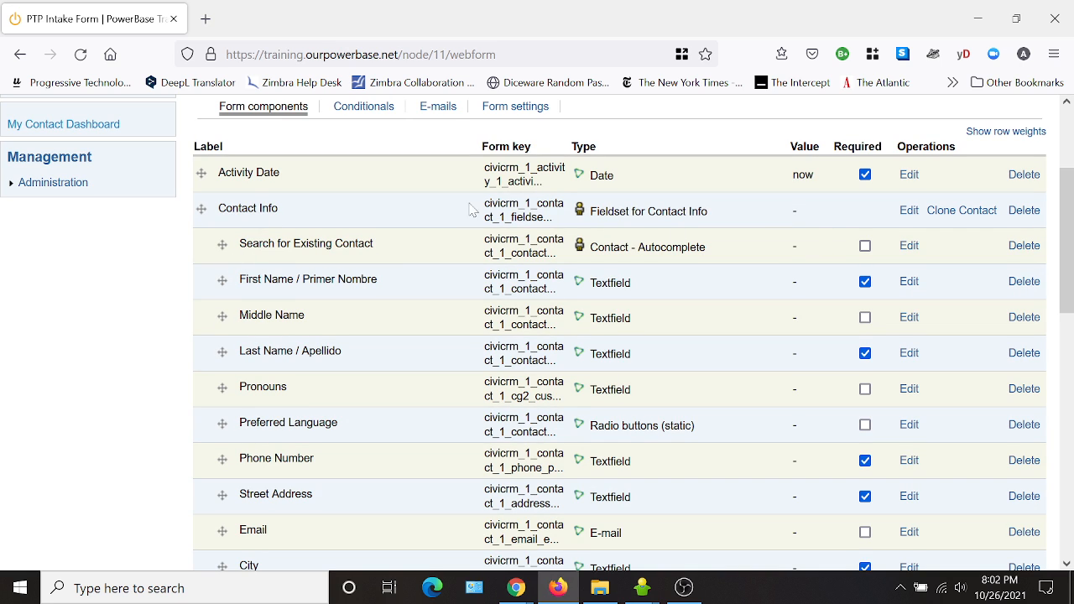
left_click_drag(731, 211, 599, 211)
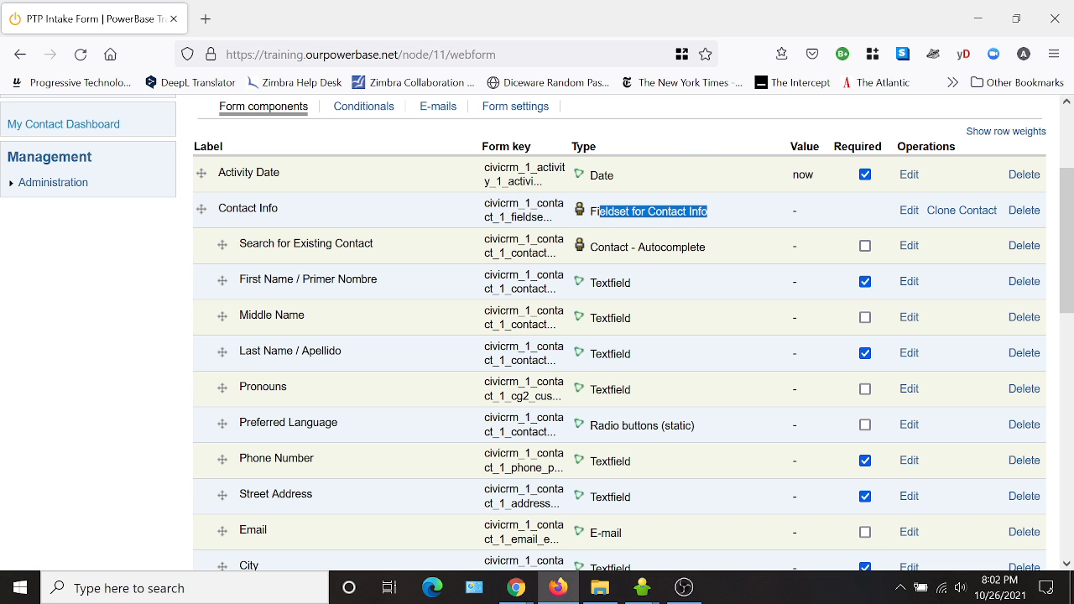
scroll(606, 442, "down", 8)
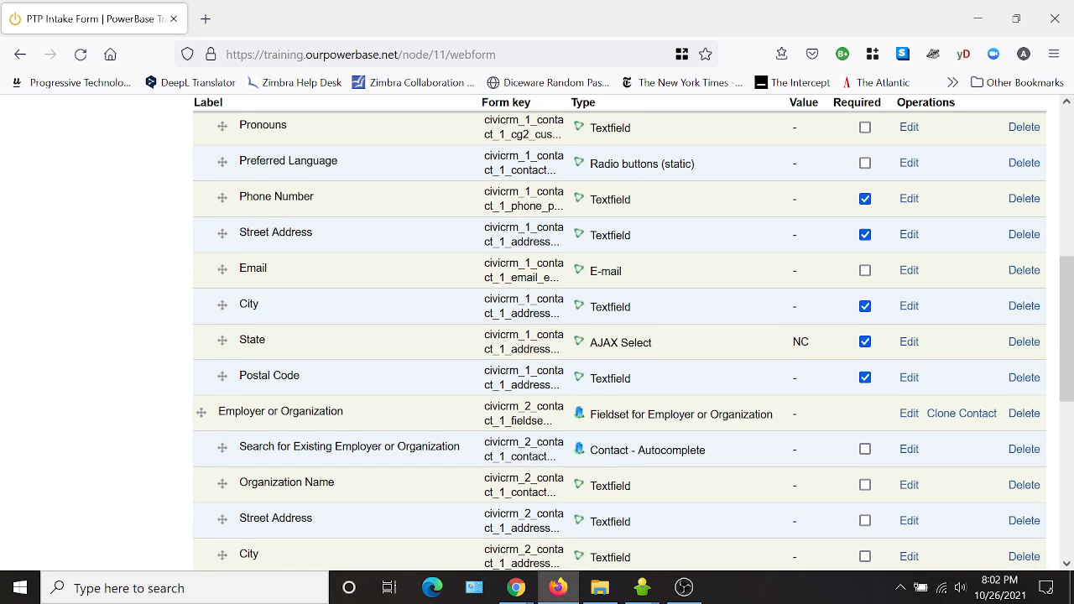
scroll(281, 417, "down", 1)
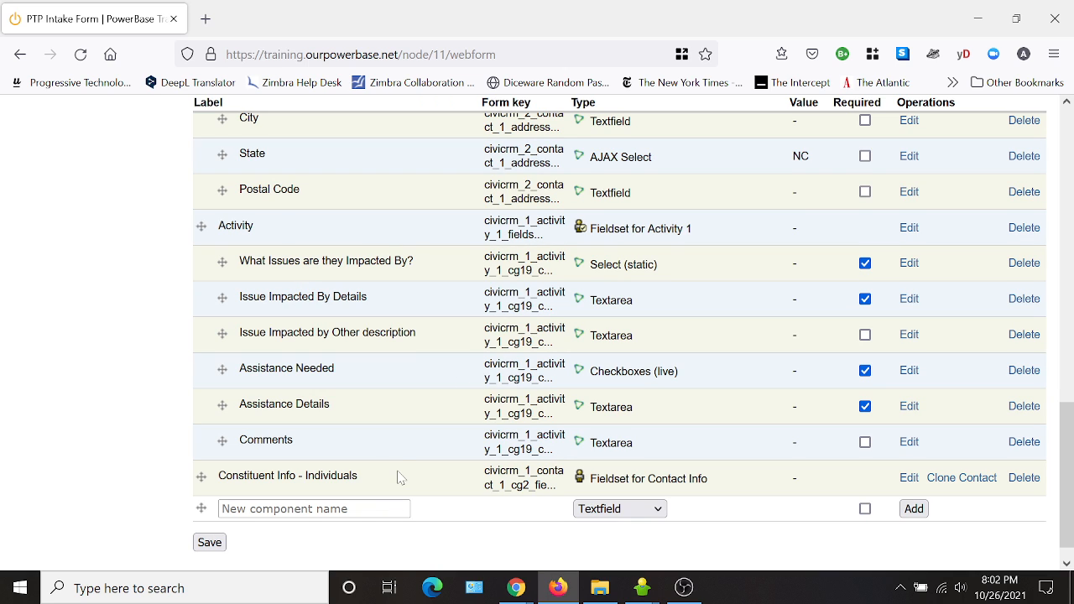
left_click_drag(222, 442, 201, 451)
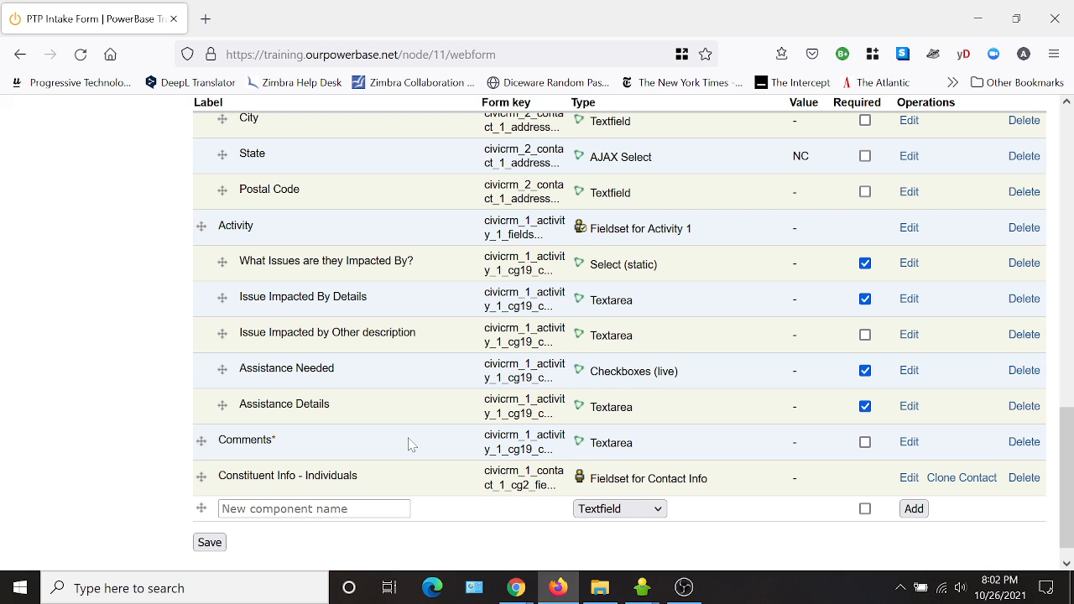
left_click(209, 543)
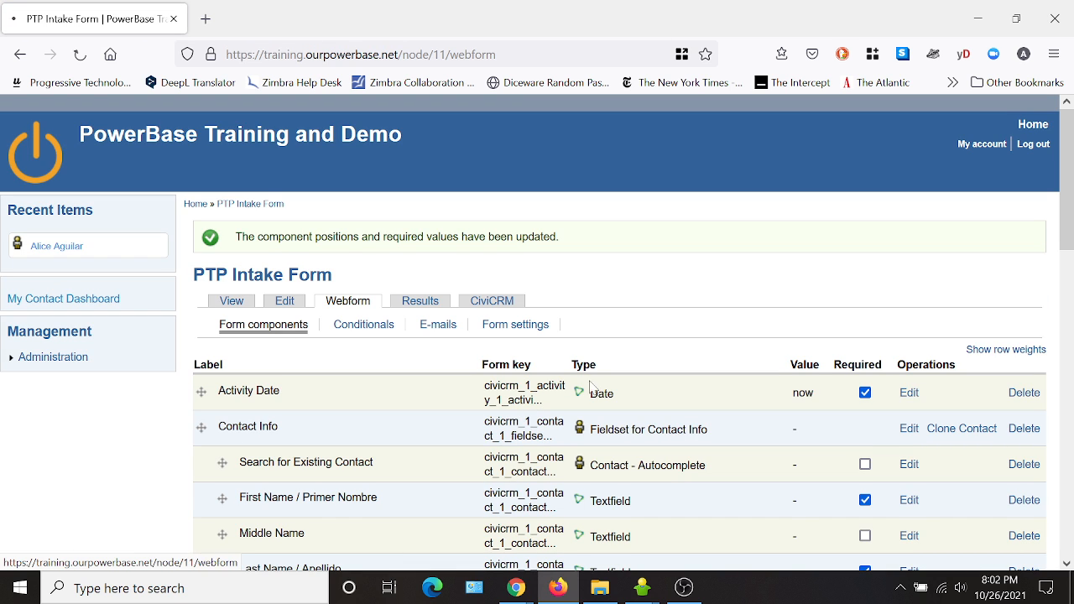
Scroll through the form preview to check the Activity section and the Comments field.
scroll(554, 426, "down", 15)
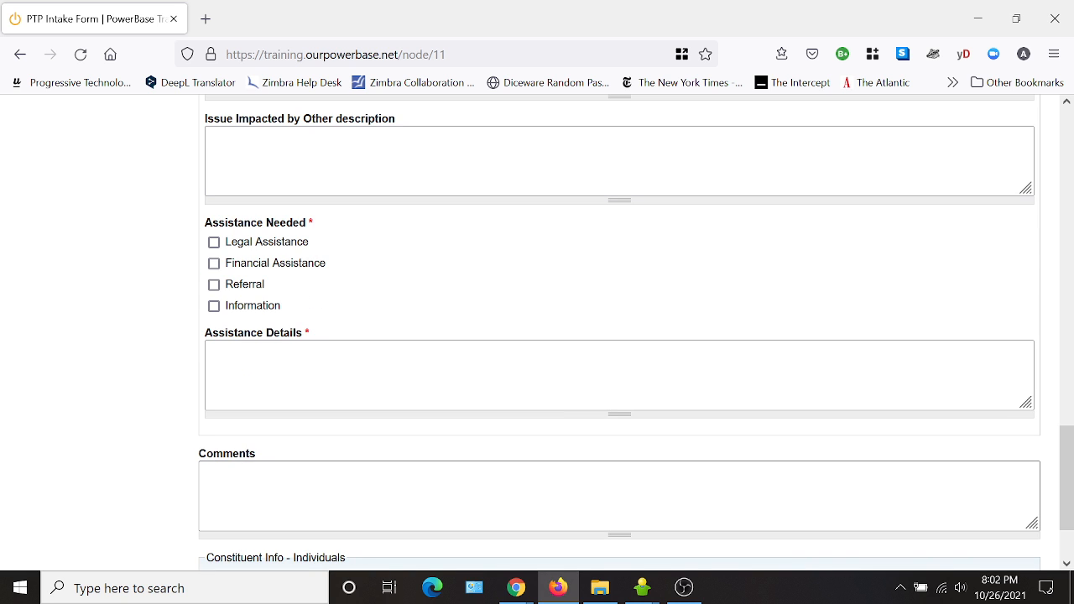
scroll(450, 476, "up", 5)
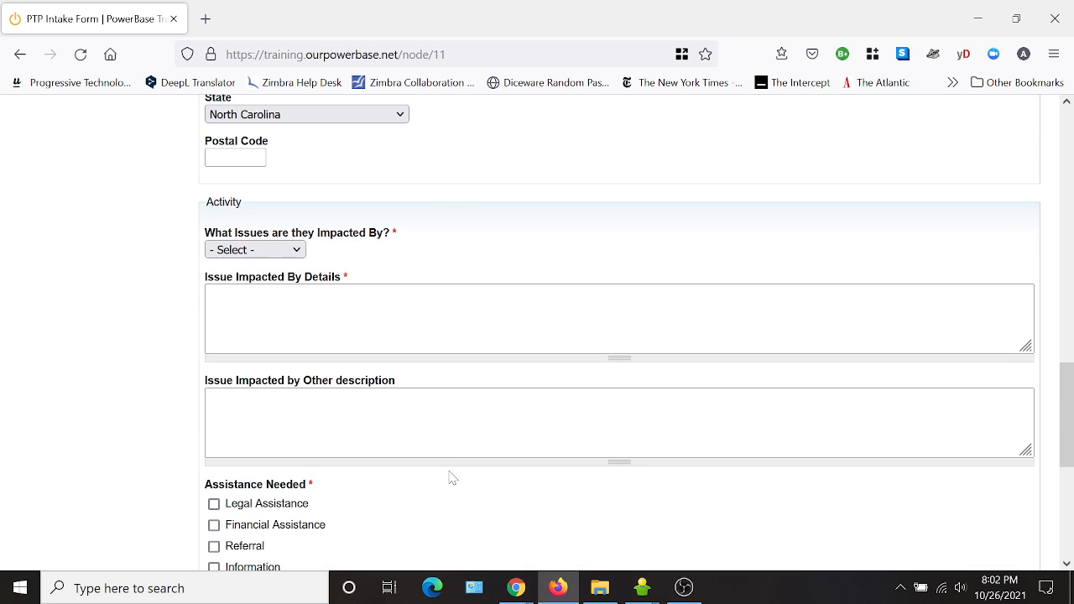
scroll(345, 275, "down", 3)
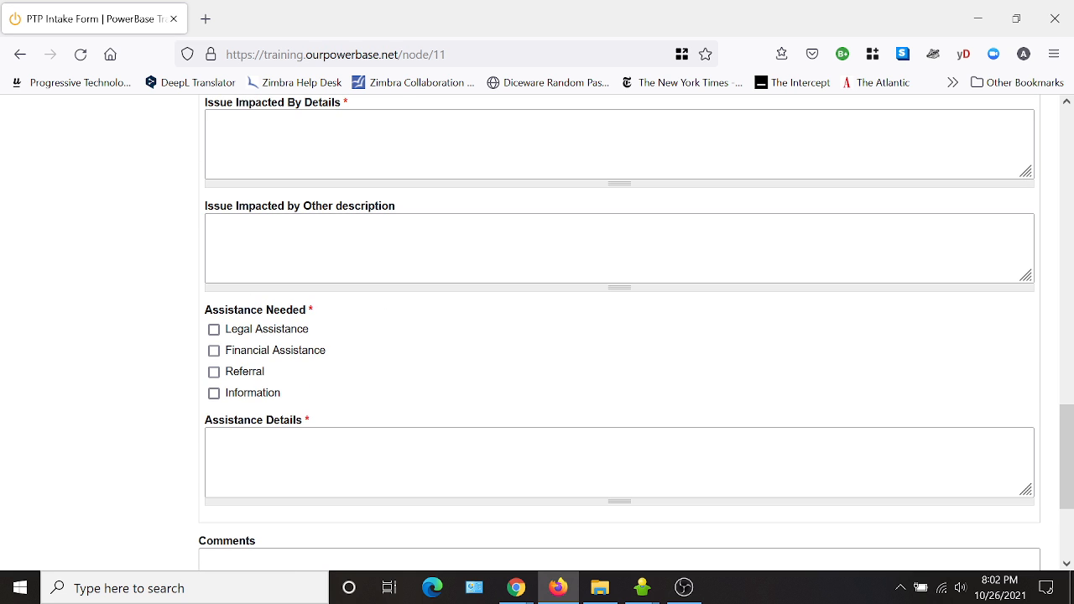
scroll(437, 362, "up", 5)
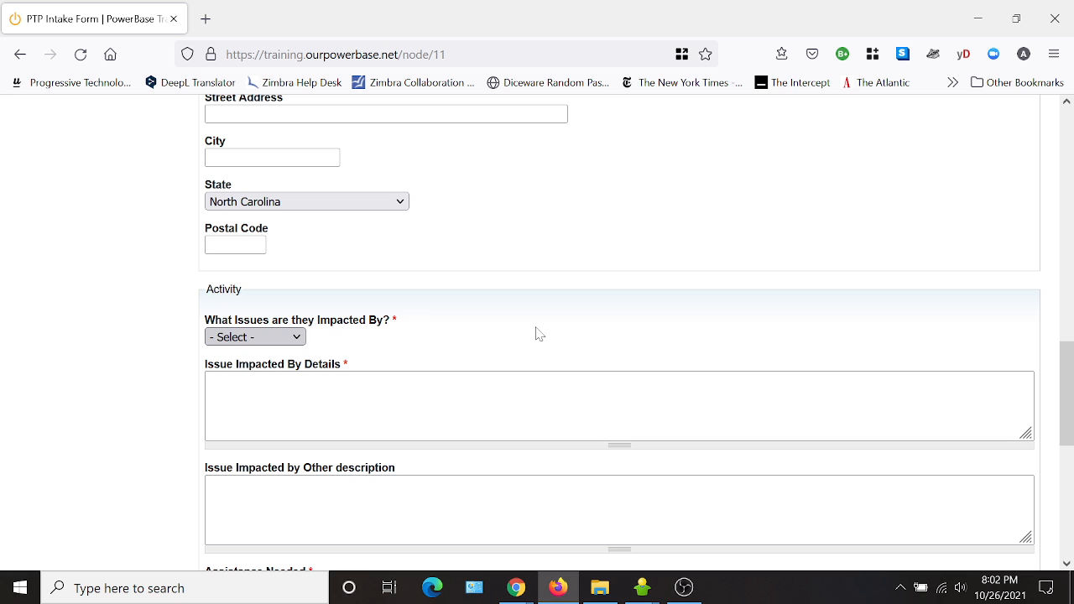
scroll(524, 440, "up", 10)
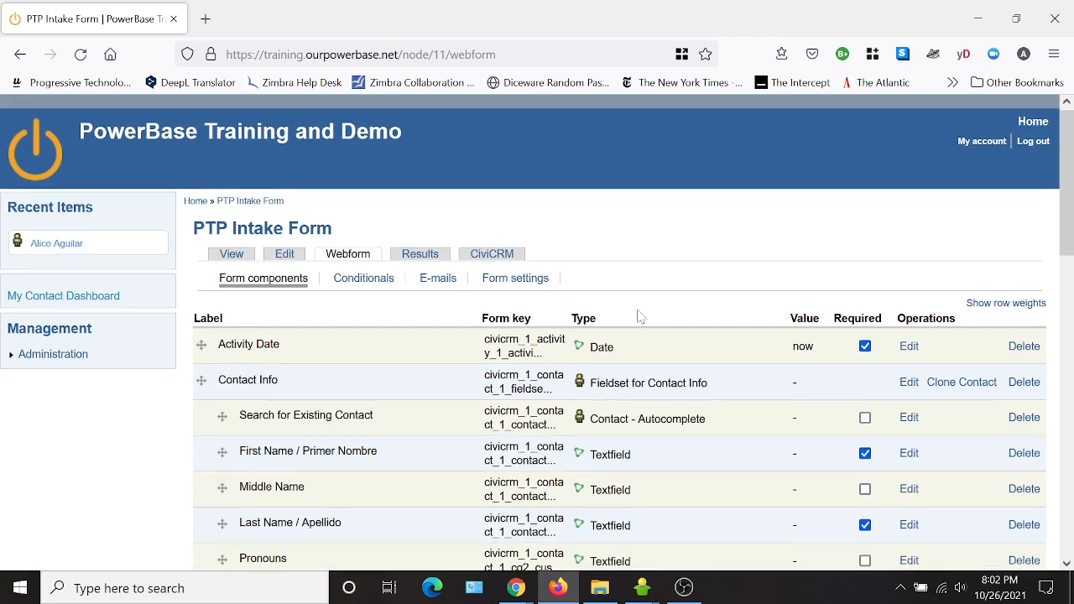
Edit the Activity fieldset, relabel it "Issue Impacts" and save the component.
scroll(641, 317, "down", 3)
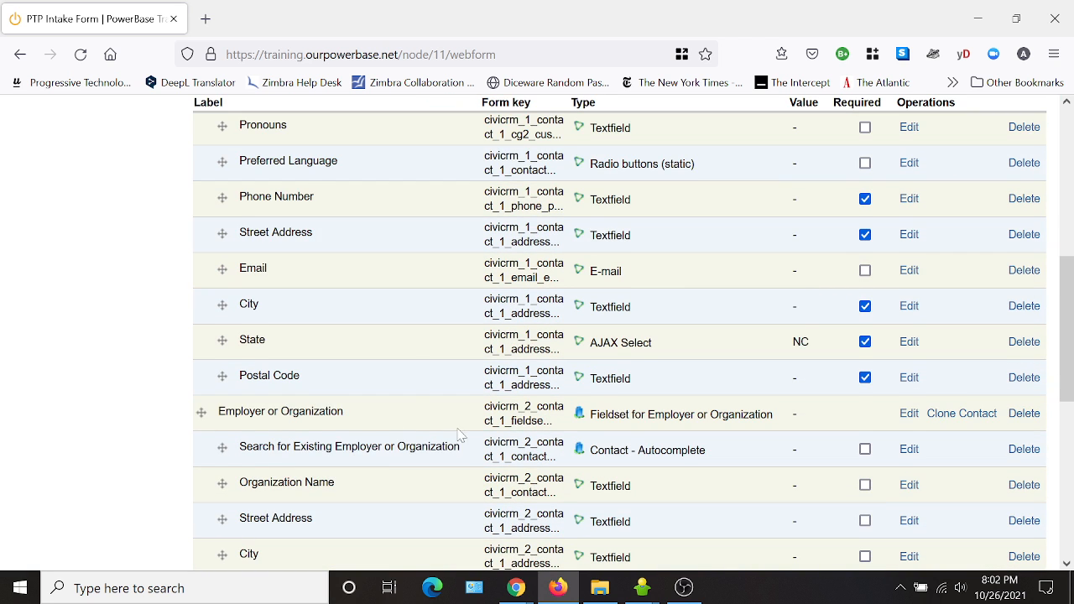
scroll(450, 426, "down", 5)
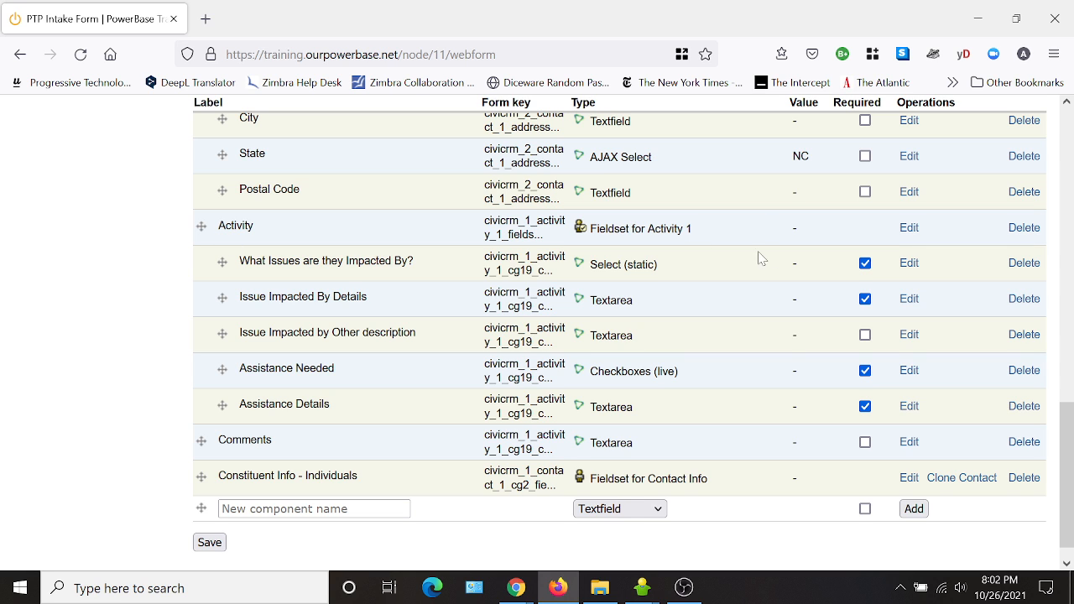
left_click(908, 228)
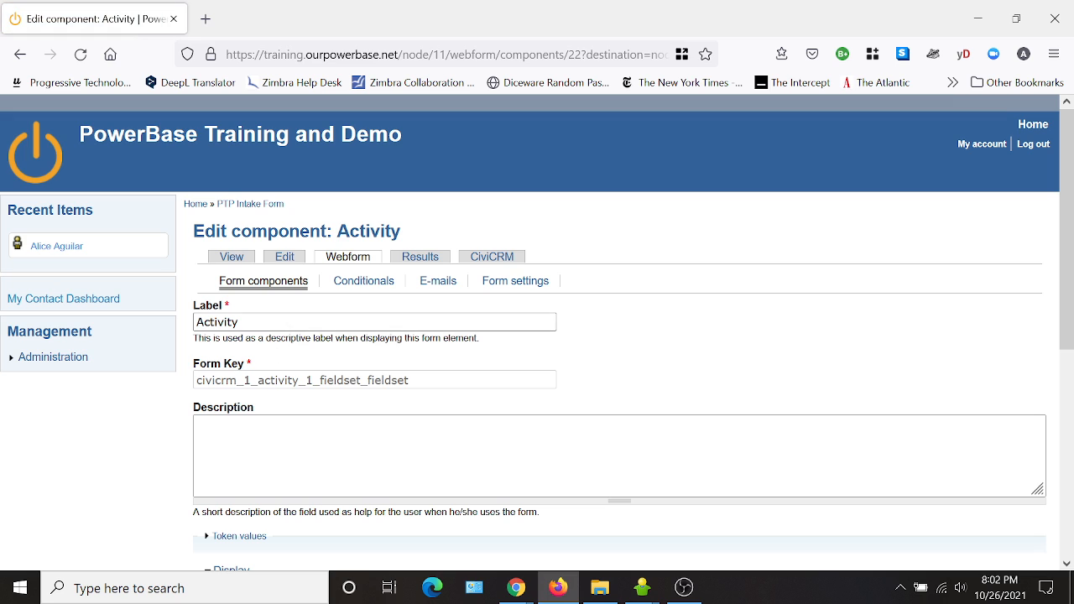
double_click(218, 323)
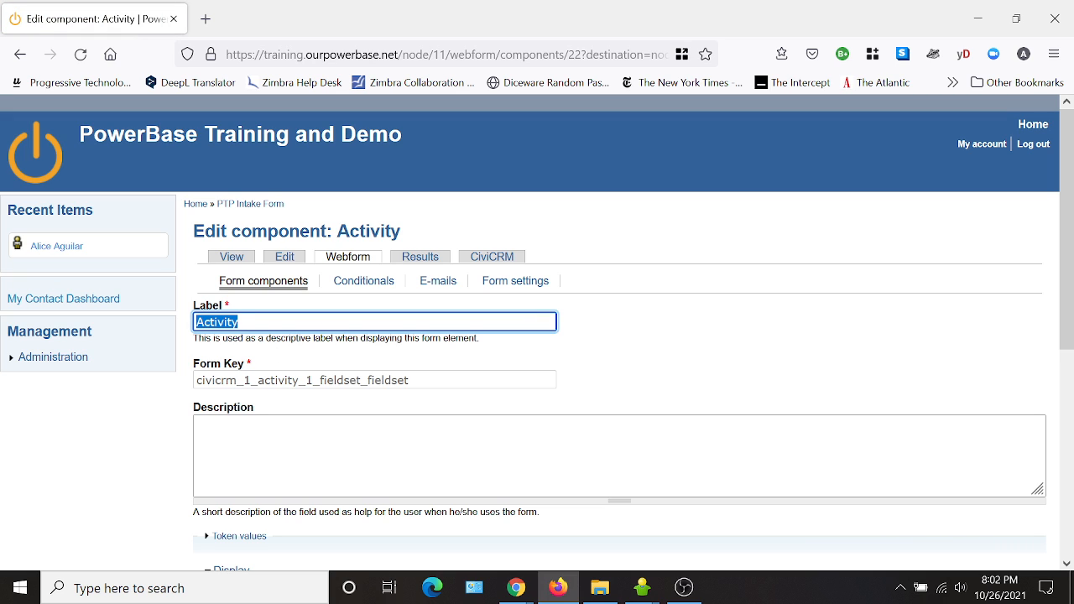
type("Issue Impac")
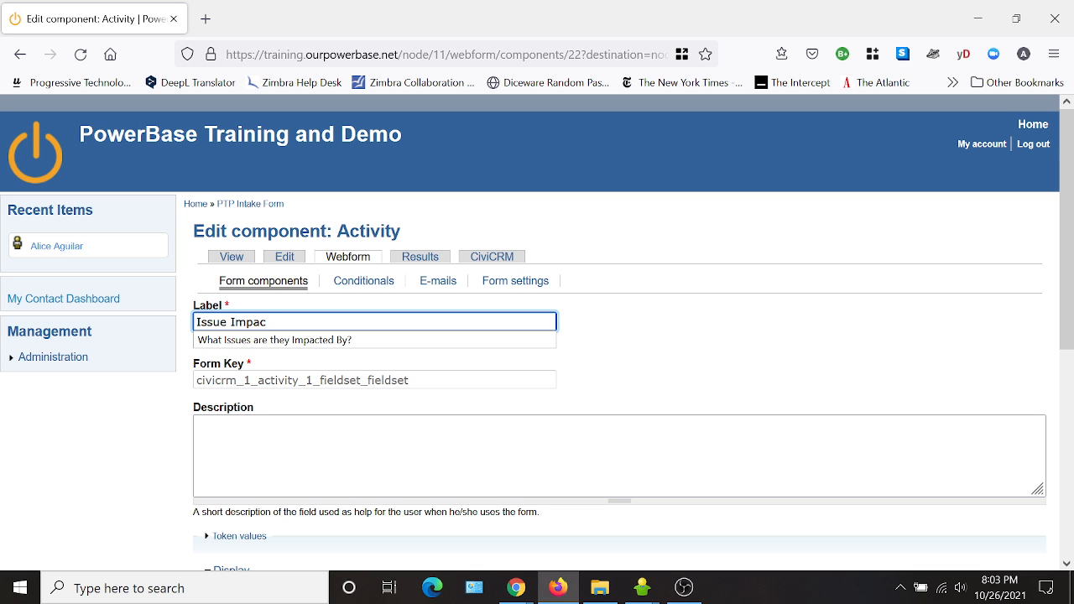
type("ts")
left_click(627, 369)
scroll(625, 370, "down", 4)
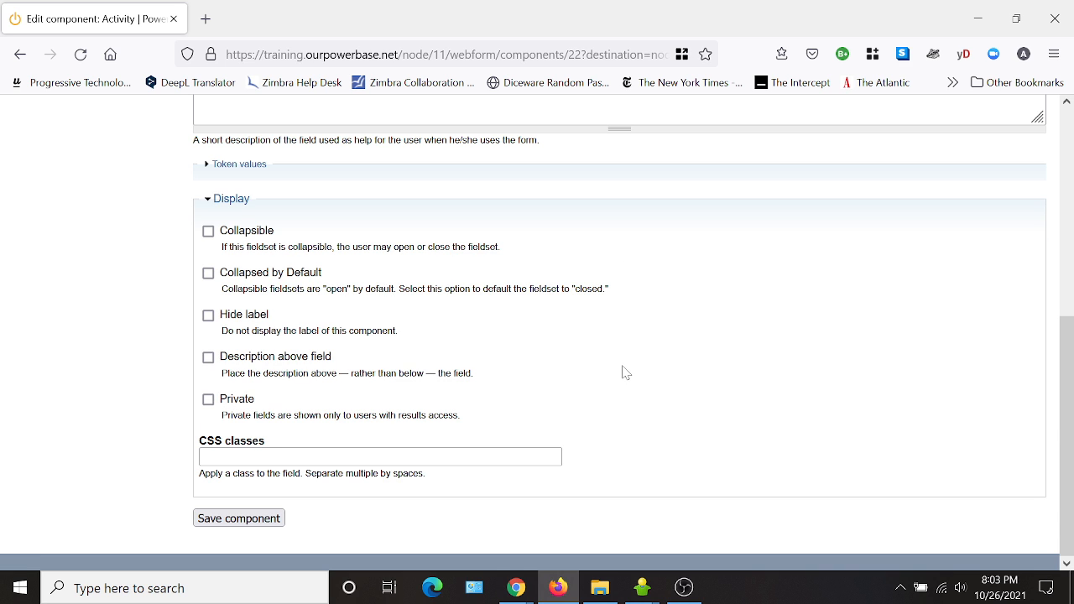
left_click(214, 518)
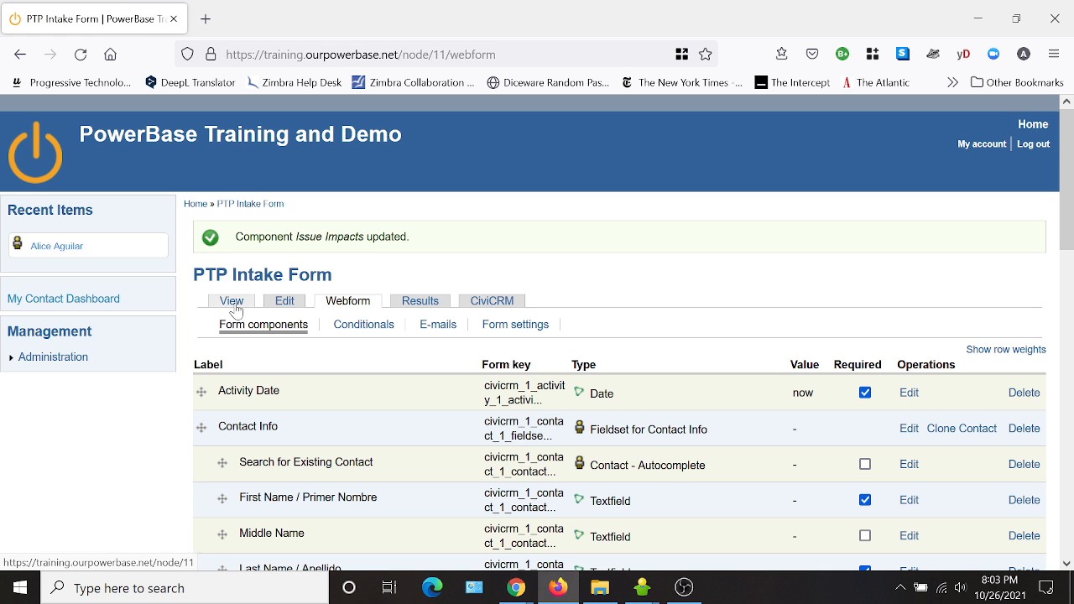
Preview the form and check the renamed Issue Impacts section.
left_click(234, 304)
scroll(647, 344, "down", 6)
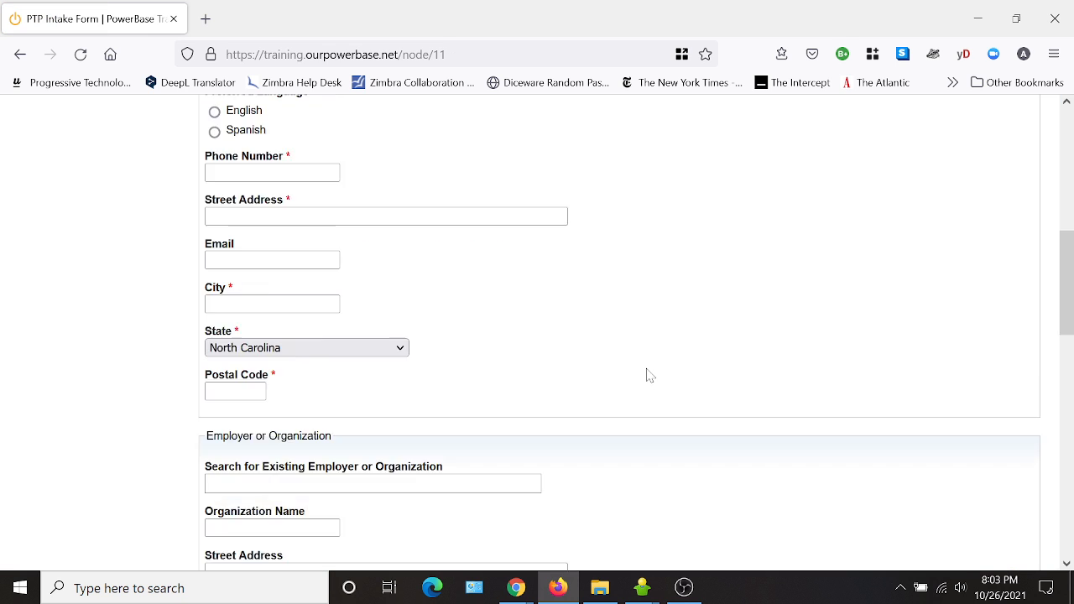
scroll(646, 375, "down", 5)
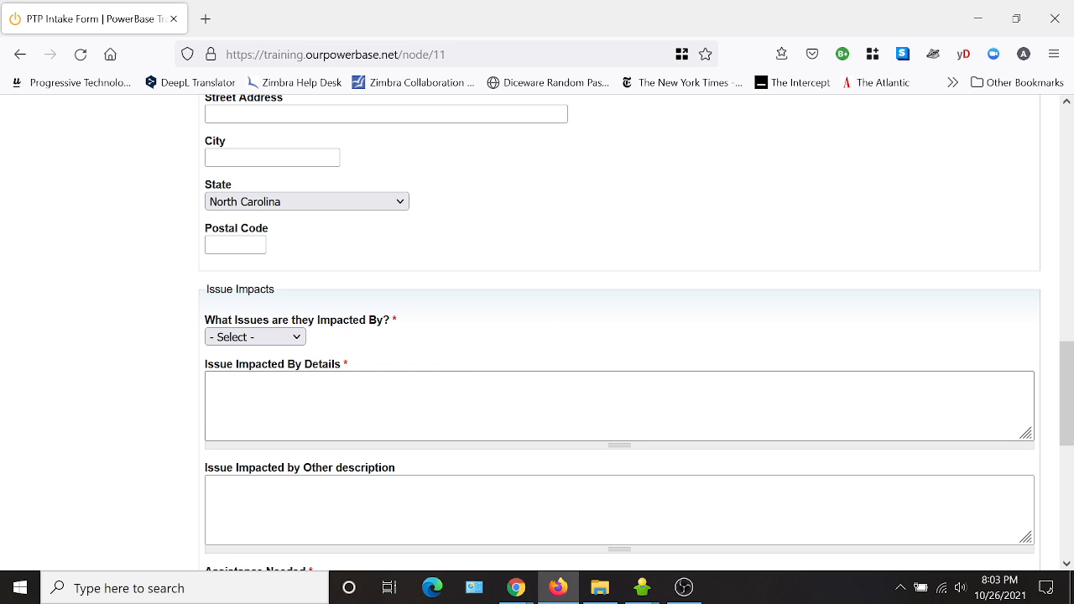
scroll(344, 484, "down", 2)
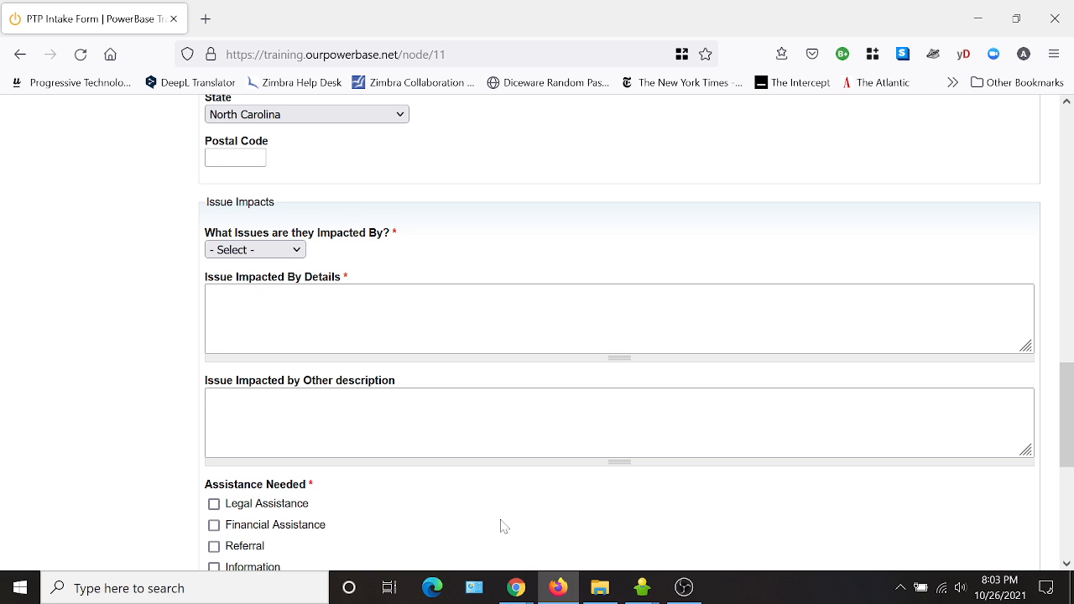
scroll(502, 526, "up", 20)
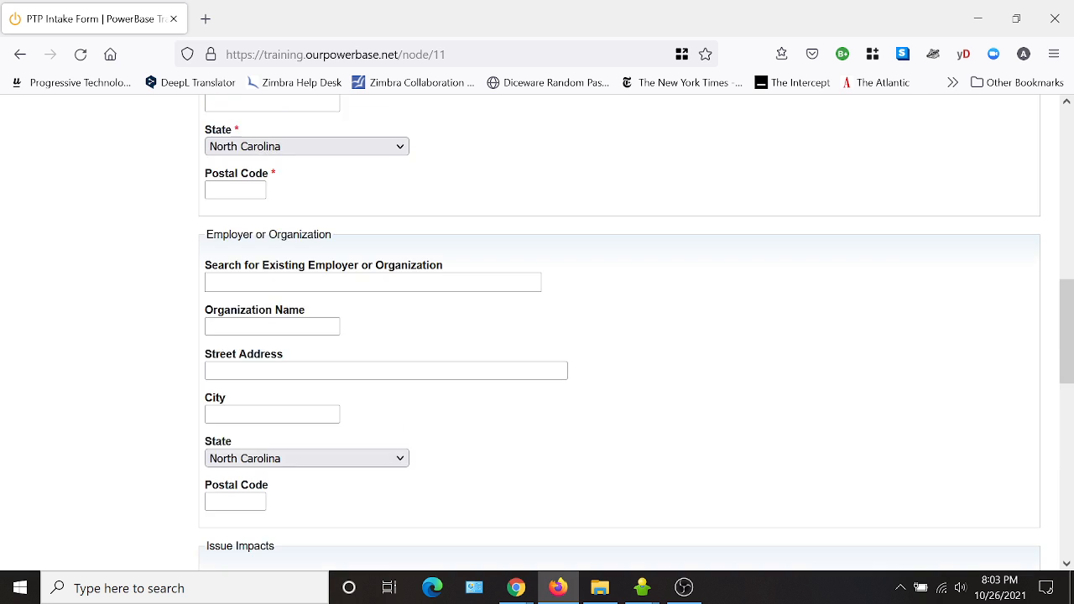
left_click(353, 267)
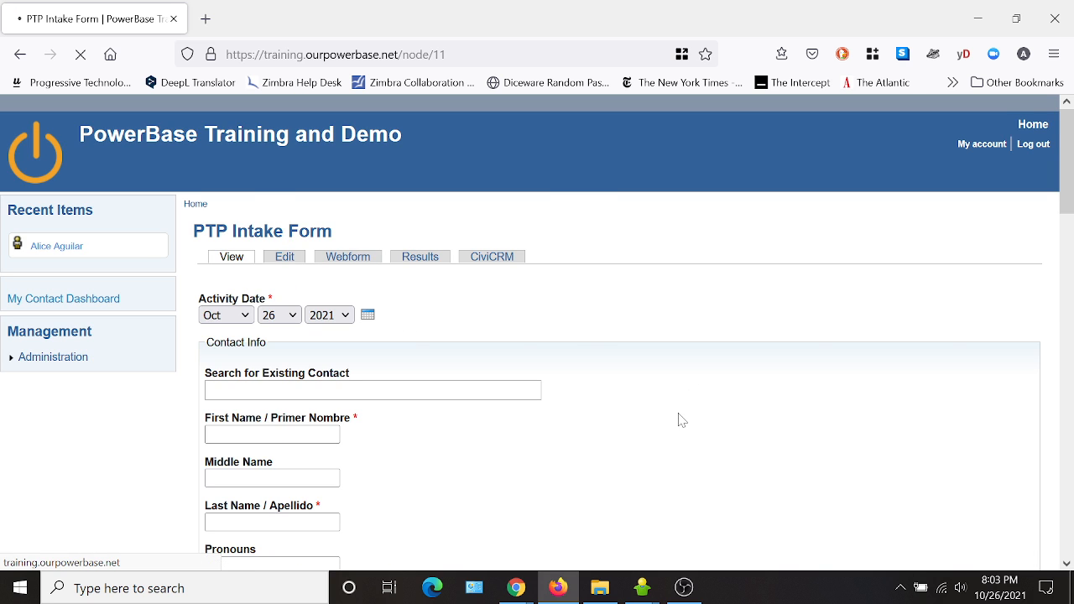
Add a new fieldset component named "Assistanced Needed Info" and save it with default settings.
scroll(405, 401, "down", 4)
scroll(405, 401, "down", 6)
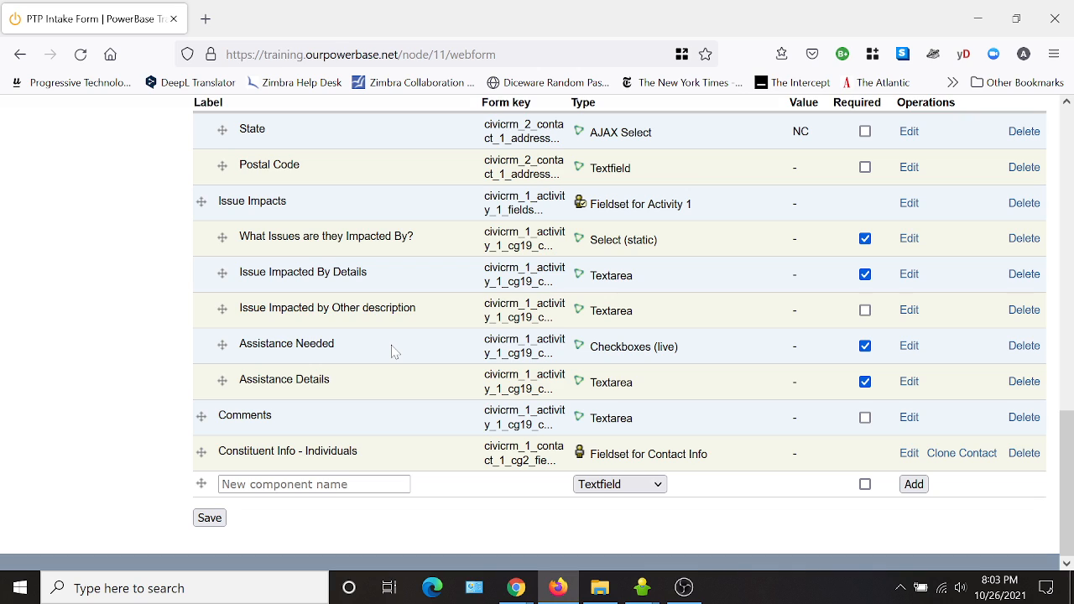
left_click(359, 484)
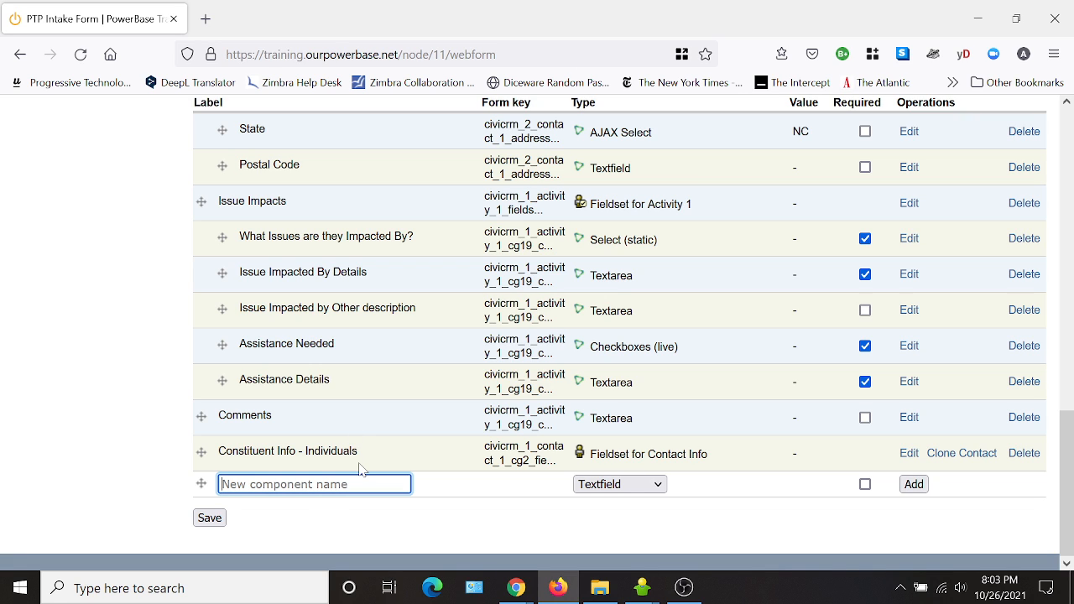
type("Assistanced Needed Info")
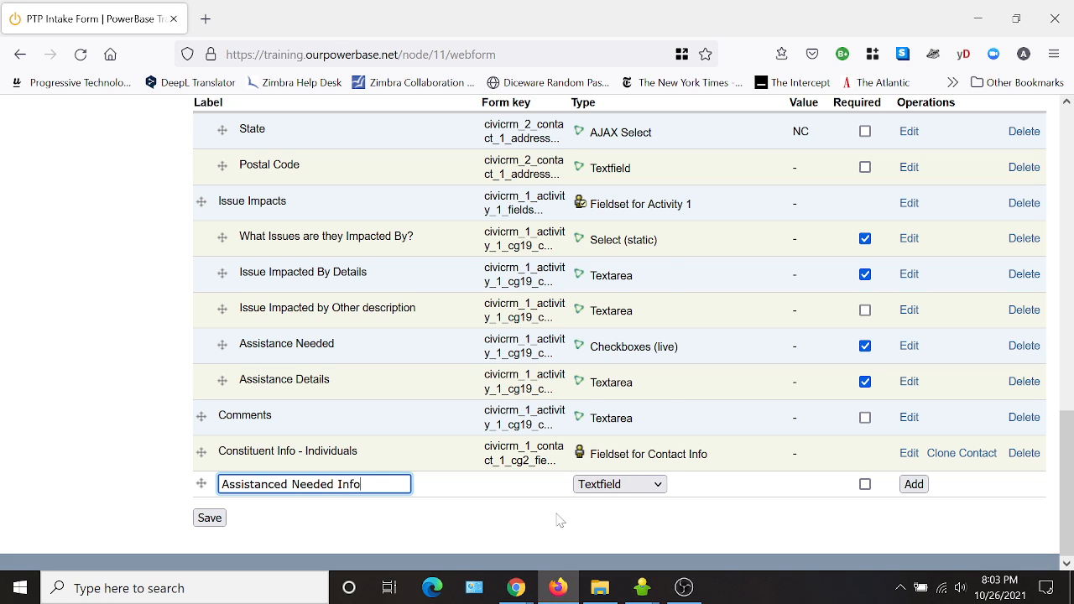
left_click(604, 484)
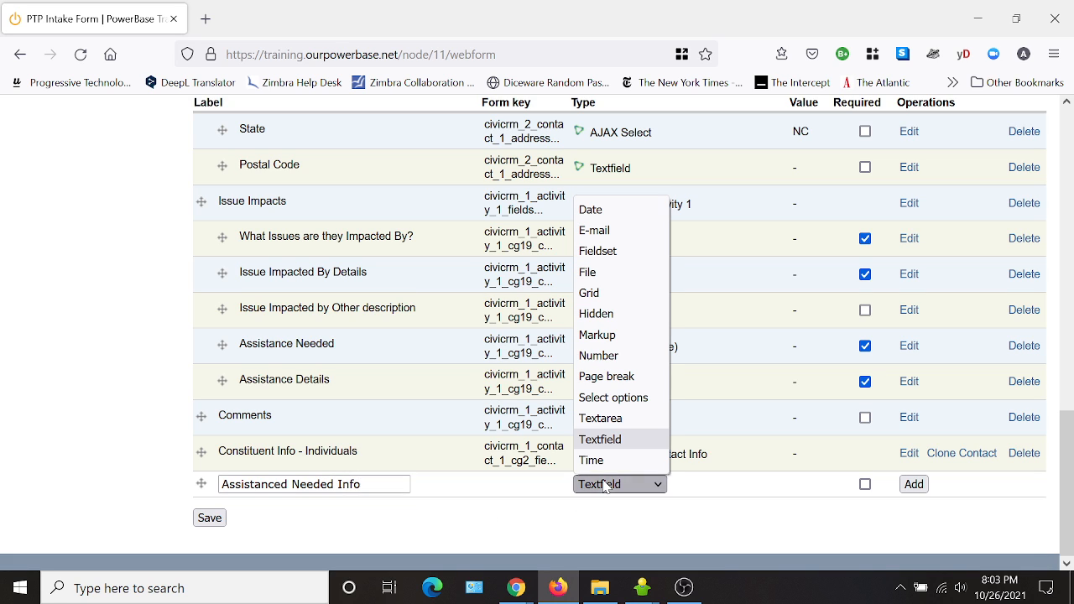
left_click(620, 253)
left_click(928, 486)
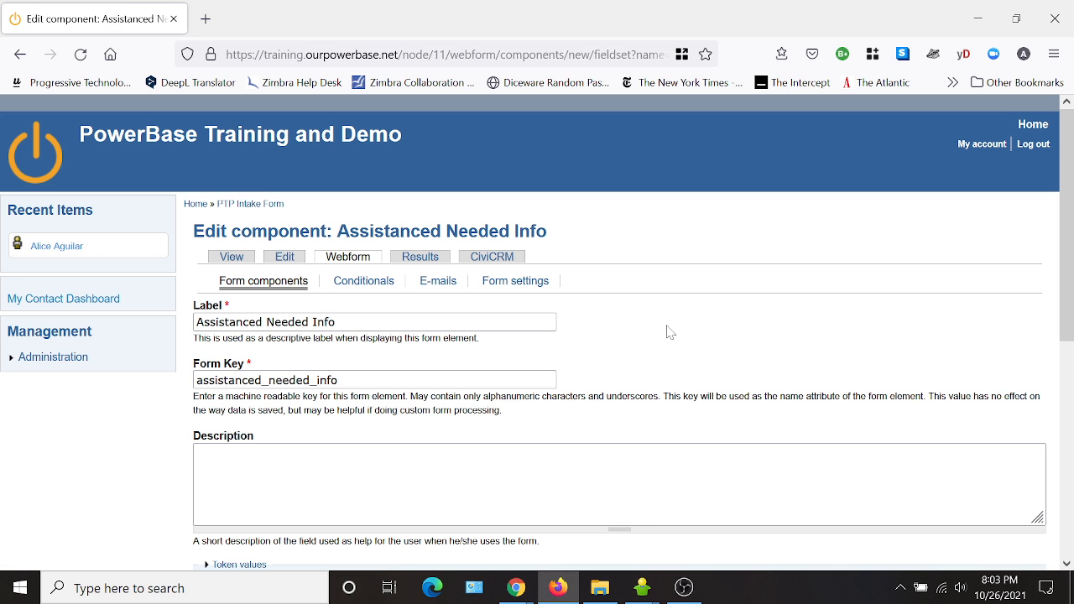
scroll(671, 336, "down", 5)
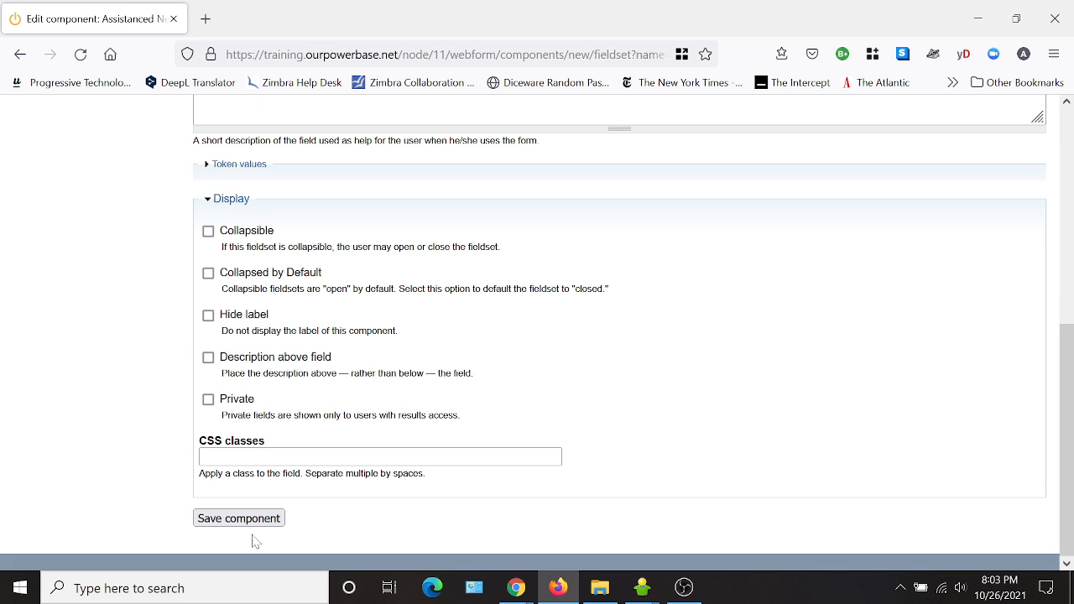
left_click(276, 520)
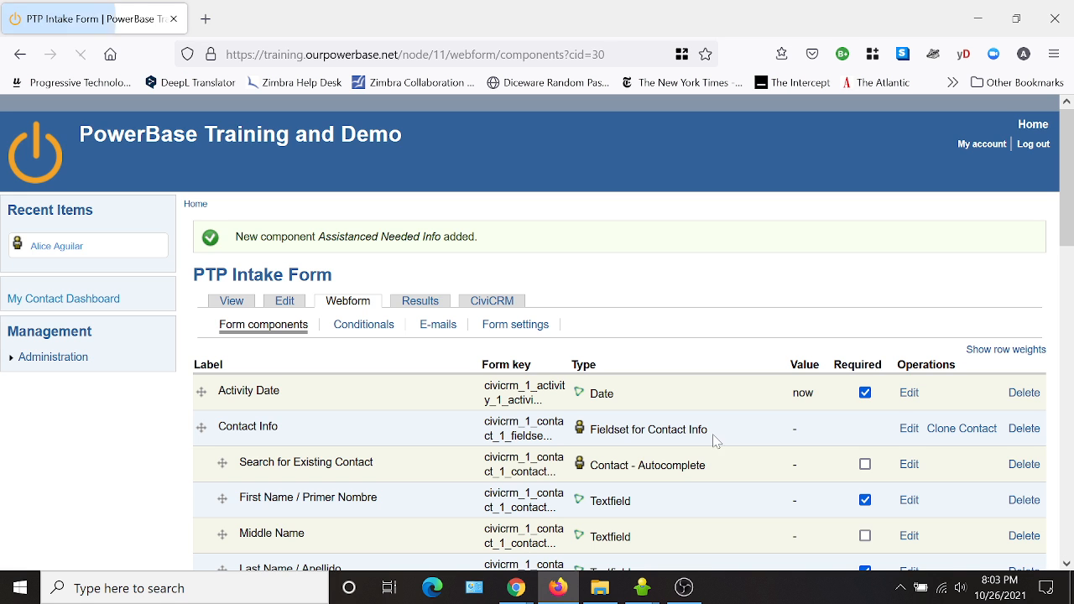
Move the Assistanced Needed Info fieldset above Comments and nest Assistance Needed and Assistance Details inside it.
scroll(717, 440, "down", 15)
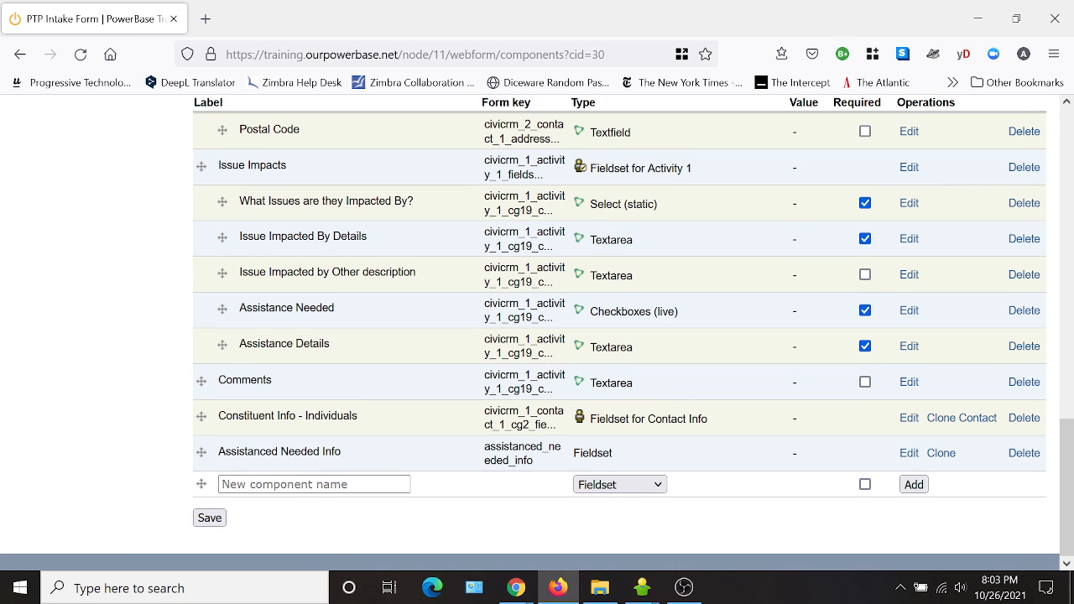
left_click_drag(201, 452, 186, 386)
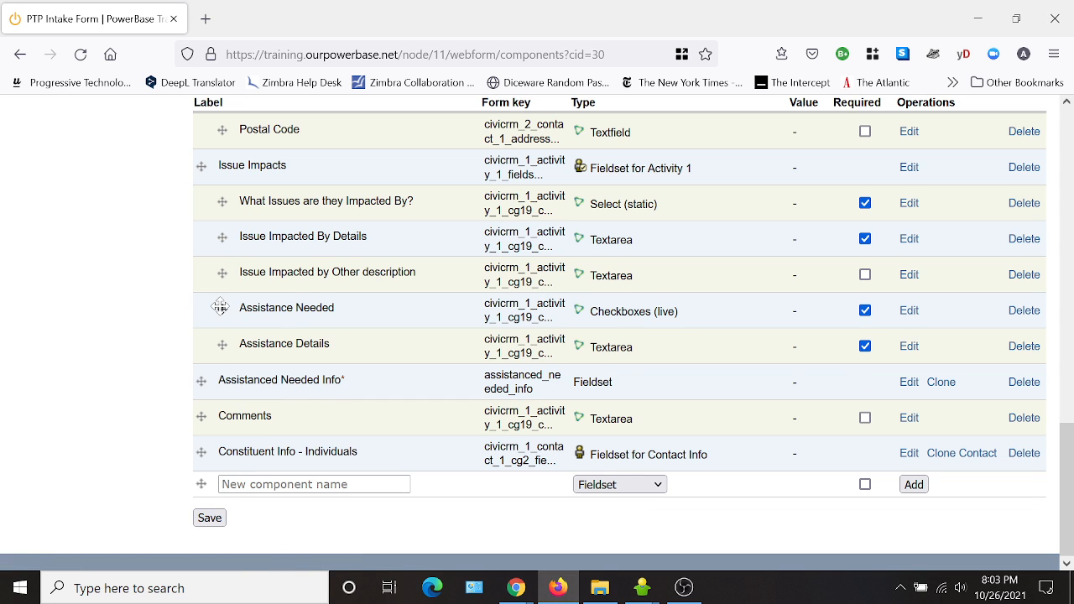
left_click_drag(221, 307, 307, 391)
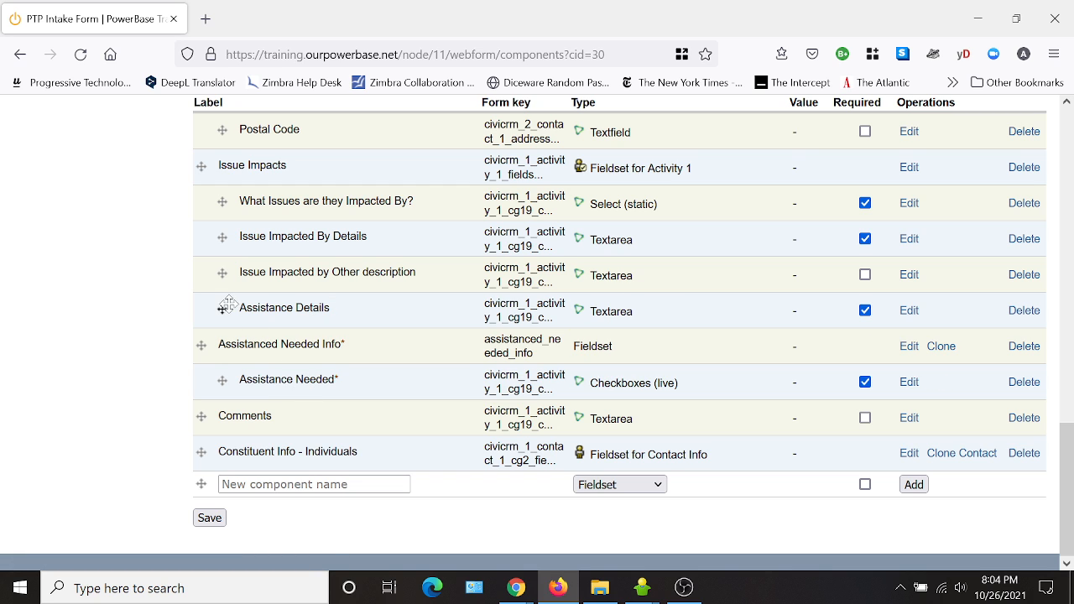
left_click_drag(223, 308, 276, 379)
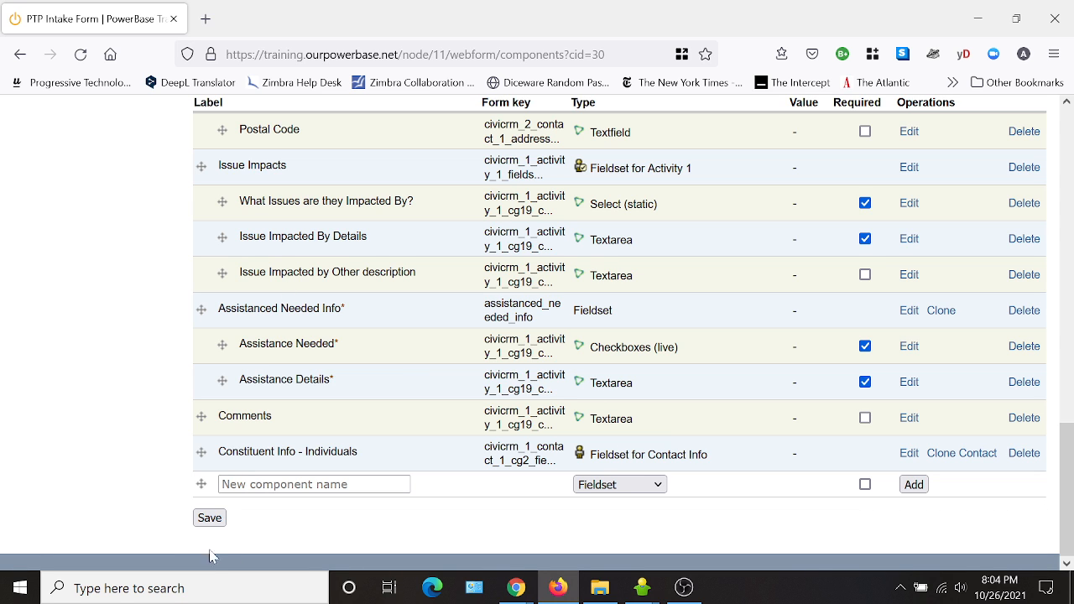
Save the rearranged form components and preview the form, scrolling through its sections.
left_click(209, 518)
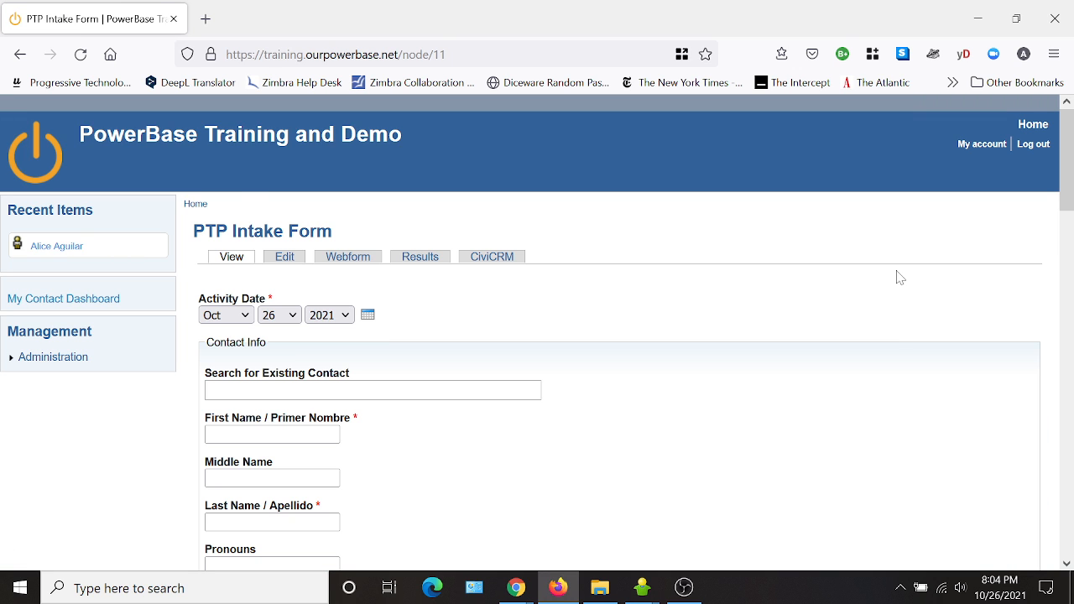
scroll(671, 369, "down", 3)
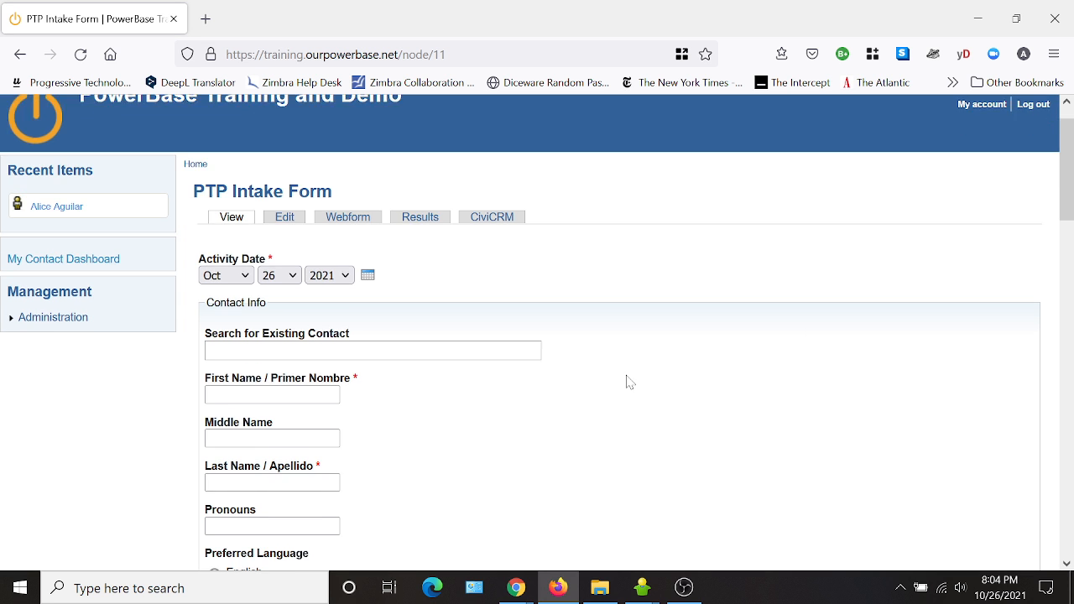
scroll(466, 311, "down", 8)
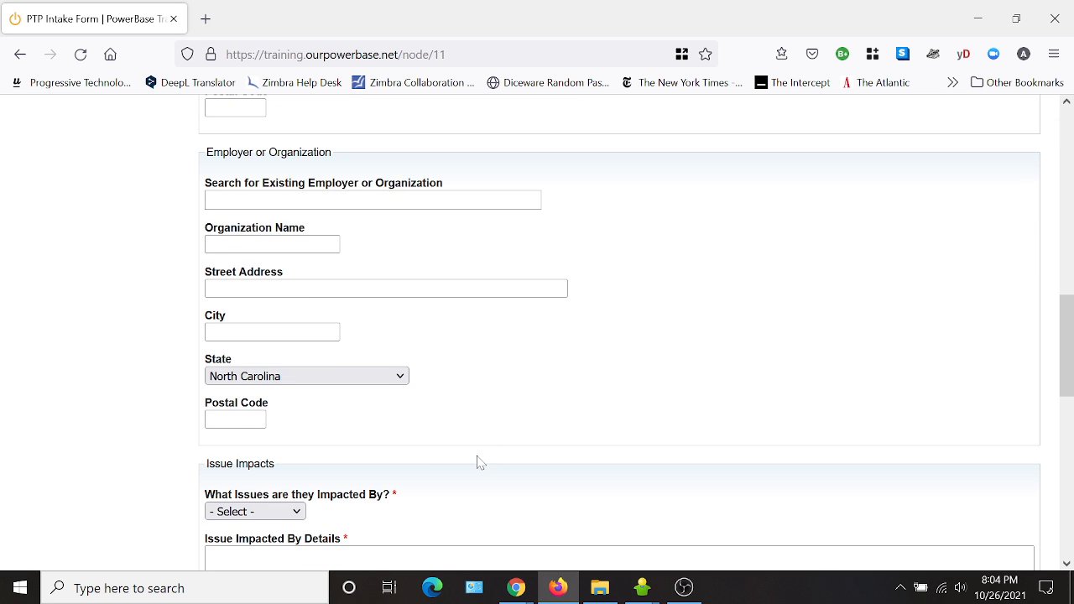
scroll(537, 336, "down", 3)
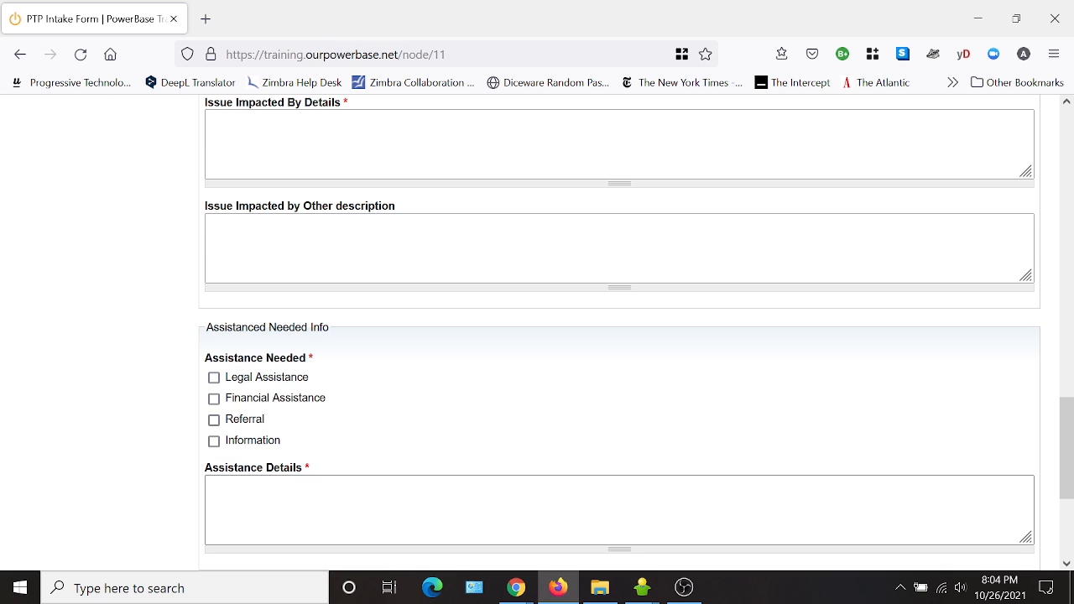
scroll(386, 455, "down", 2)
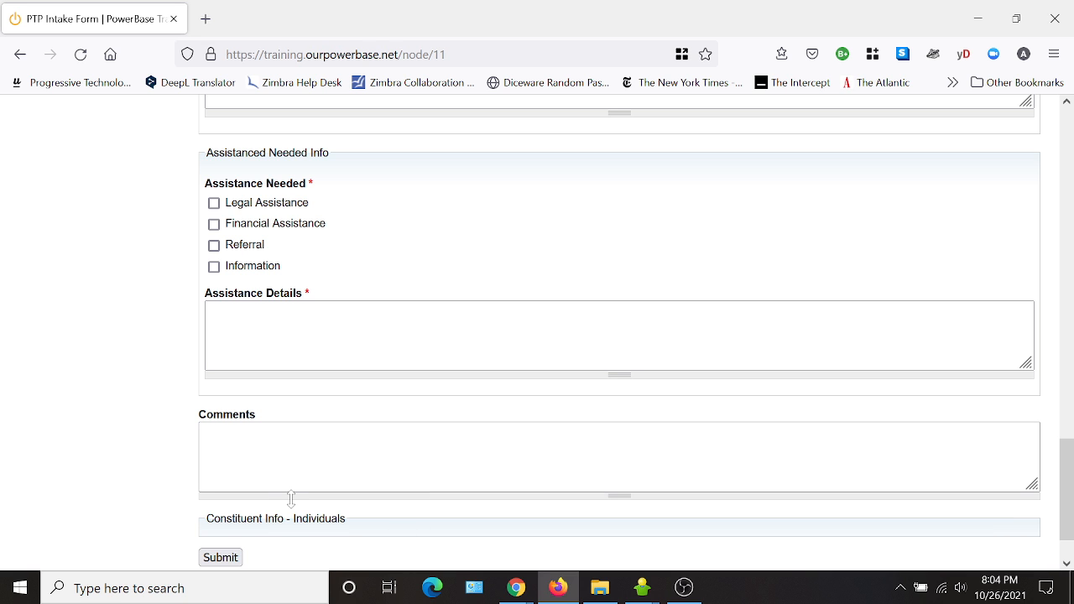
scroll(292, 499, "up", 2)
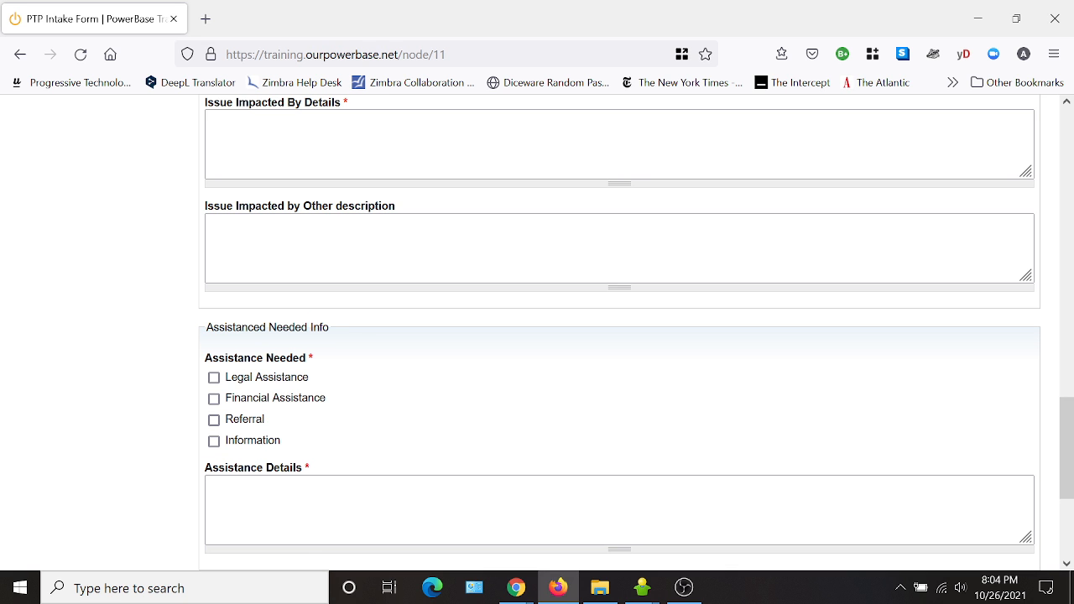
scroll(366, 355, "up", 4)
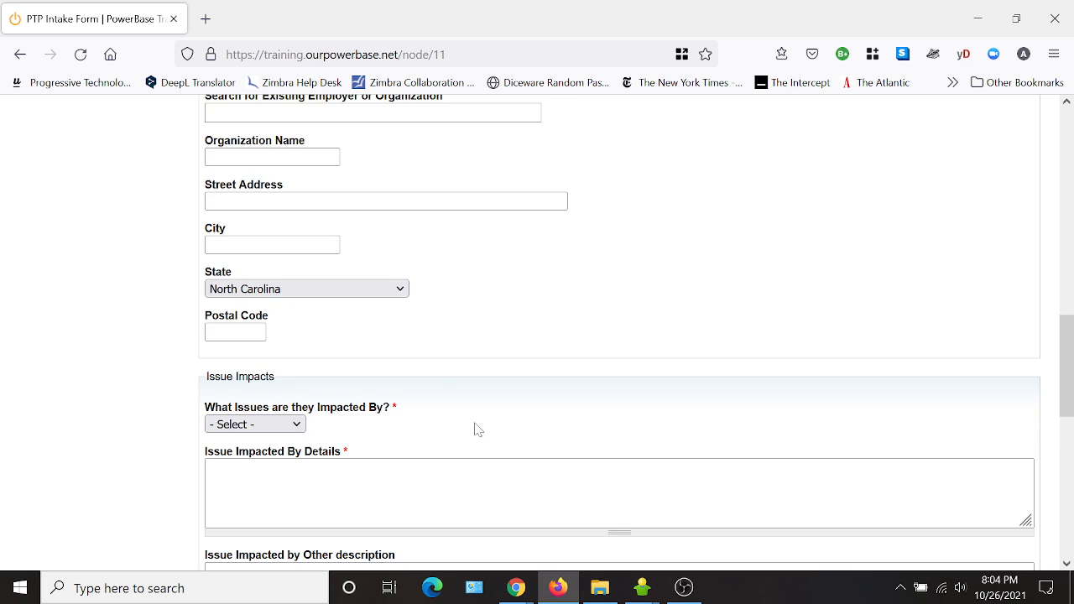
scroll(705, 280, "up", 10)
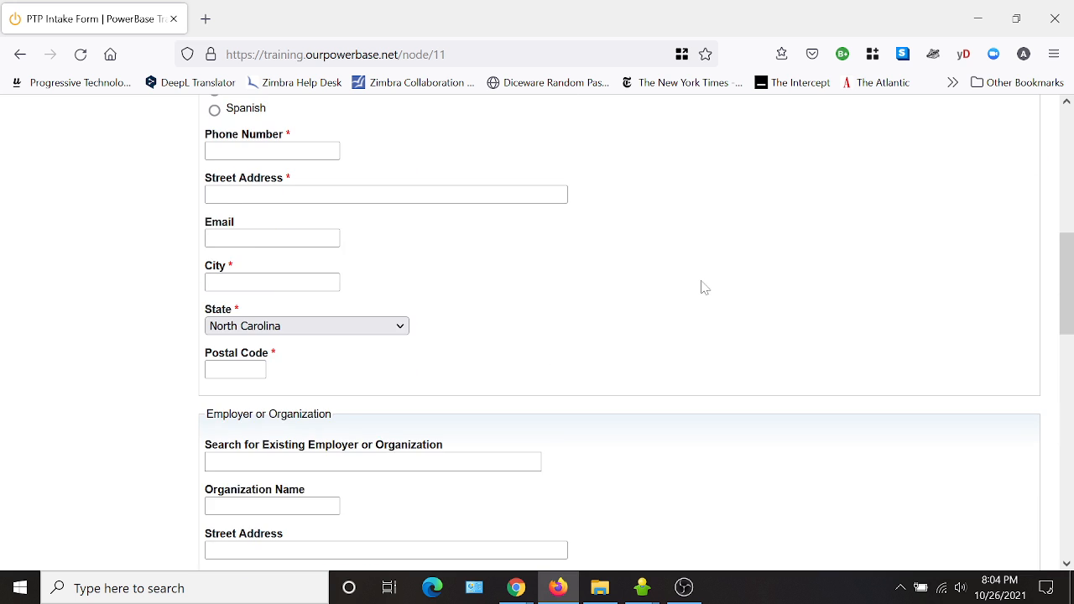
scroll(587, 336, "down", 15)
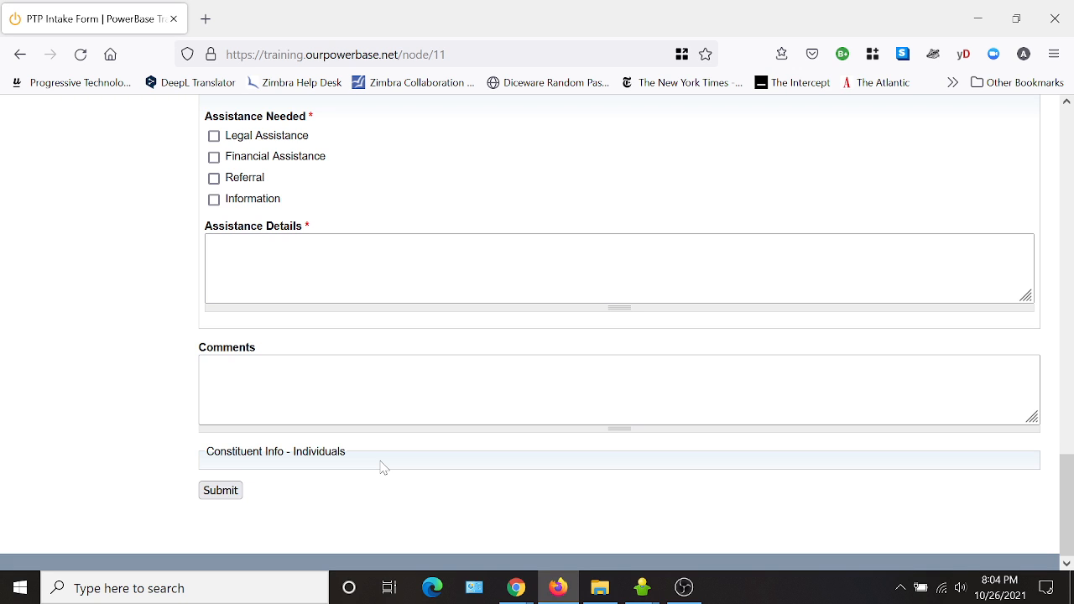
scroll(417, 428, "up", 20)
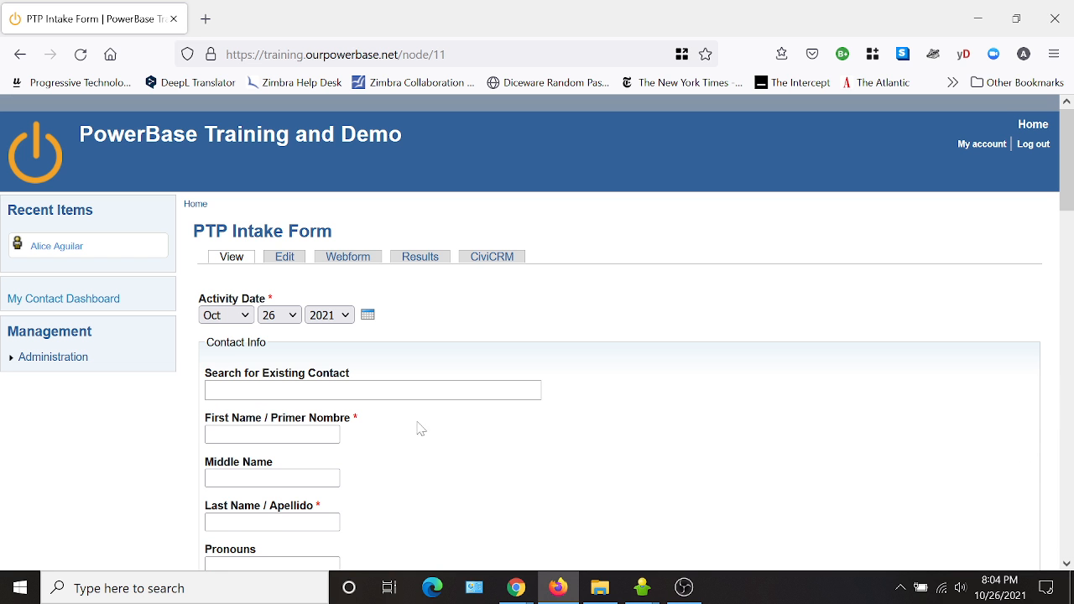
Hide the label of the Constituent Info - Individuals fieldset and save the component.
left_click(359, 259)
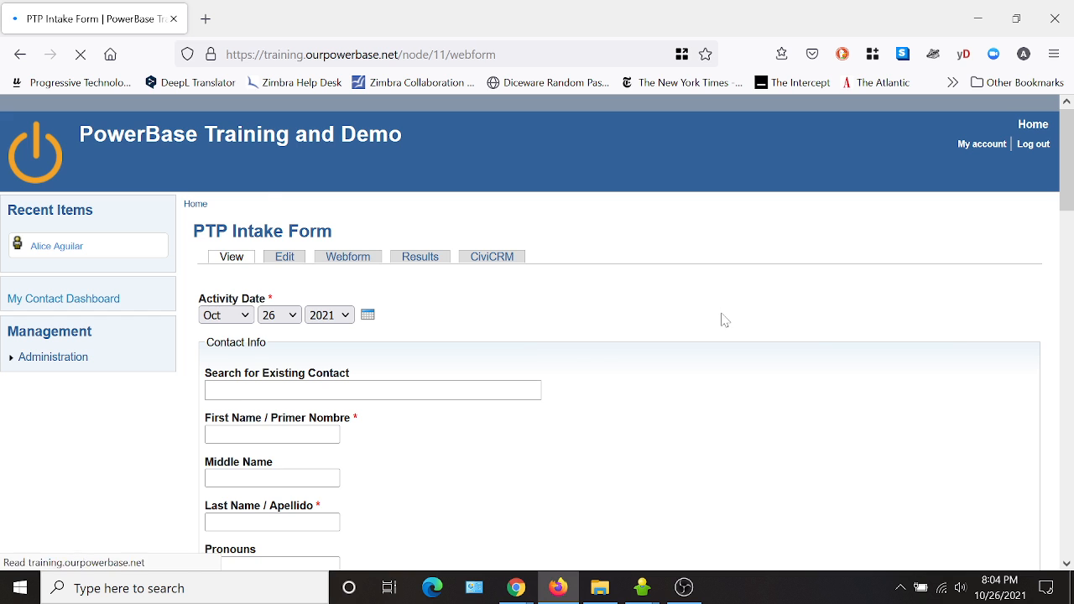
scroll(402, 305, "down", 15)
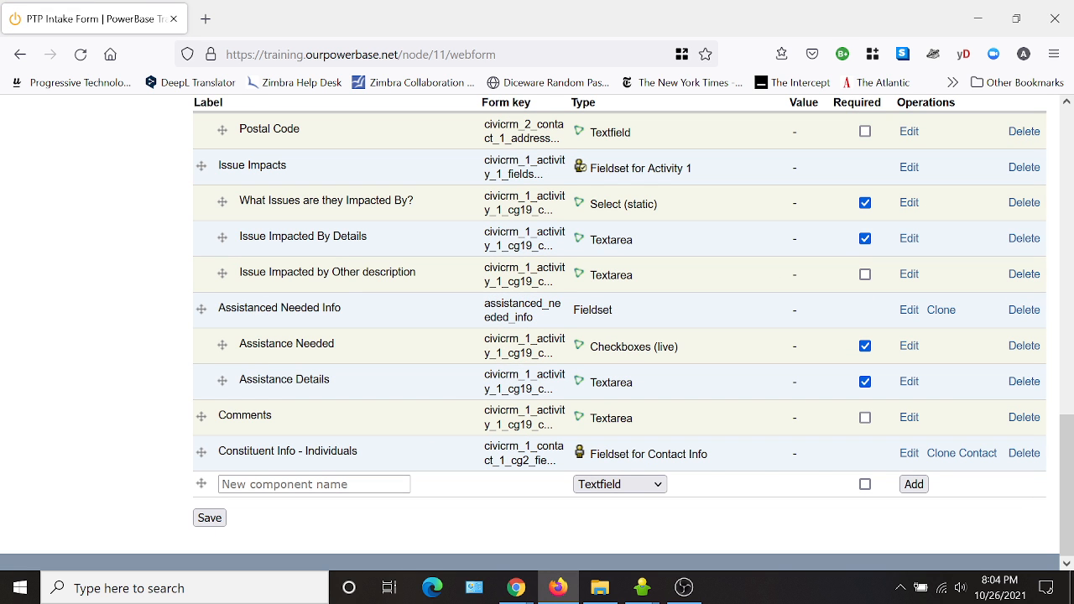
left_click(908, 453)
scroll(376, 340, "down", 5)
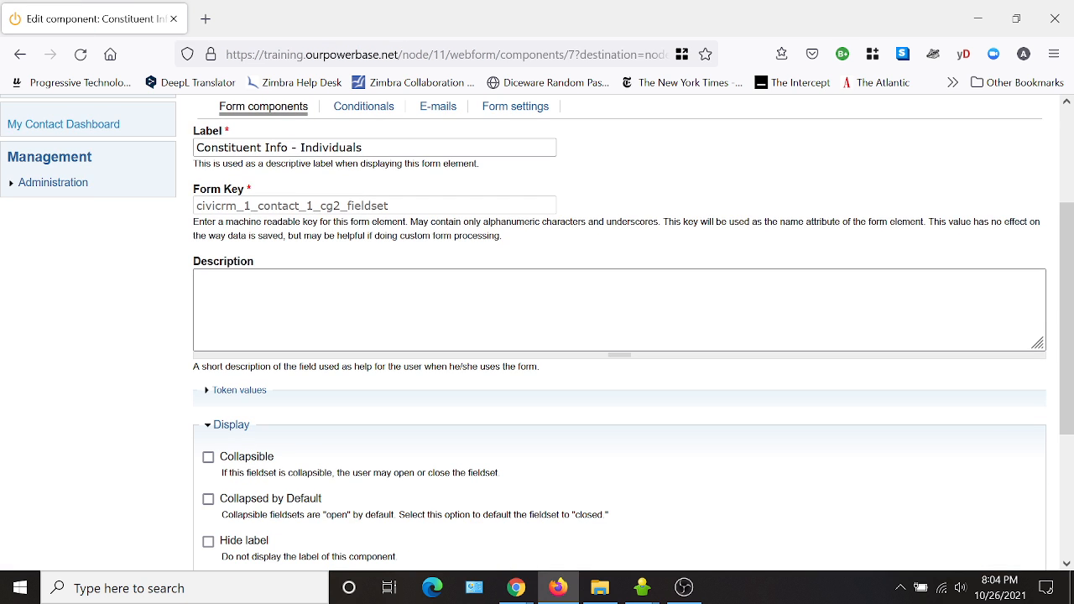
left_click(208, 314)
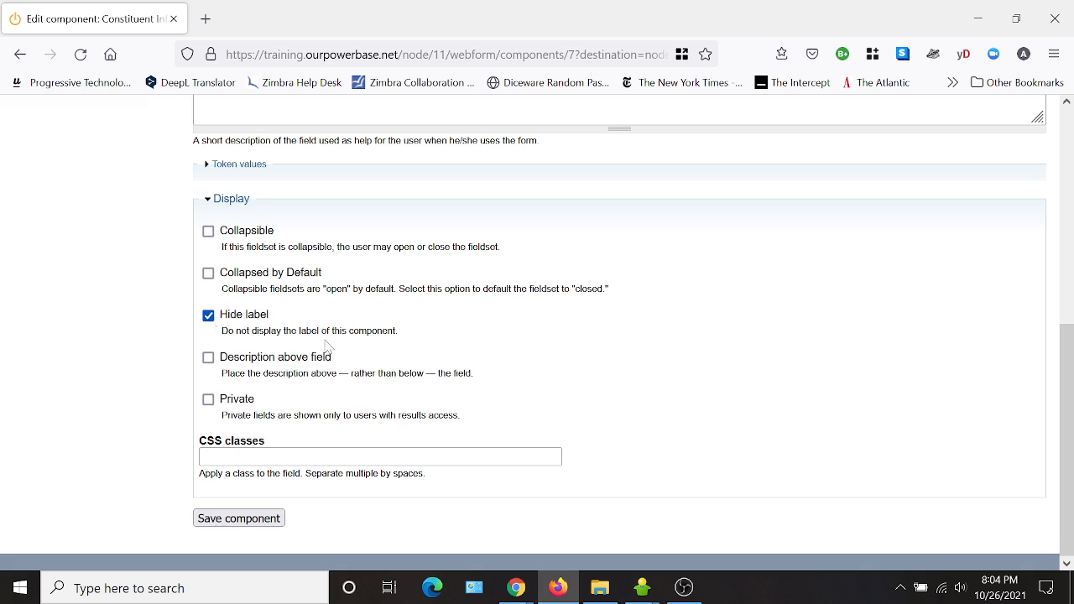
left_click(208, 400)
left_click(260, 521)
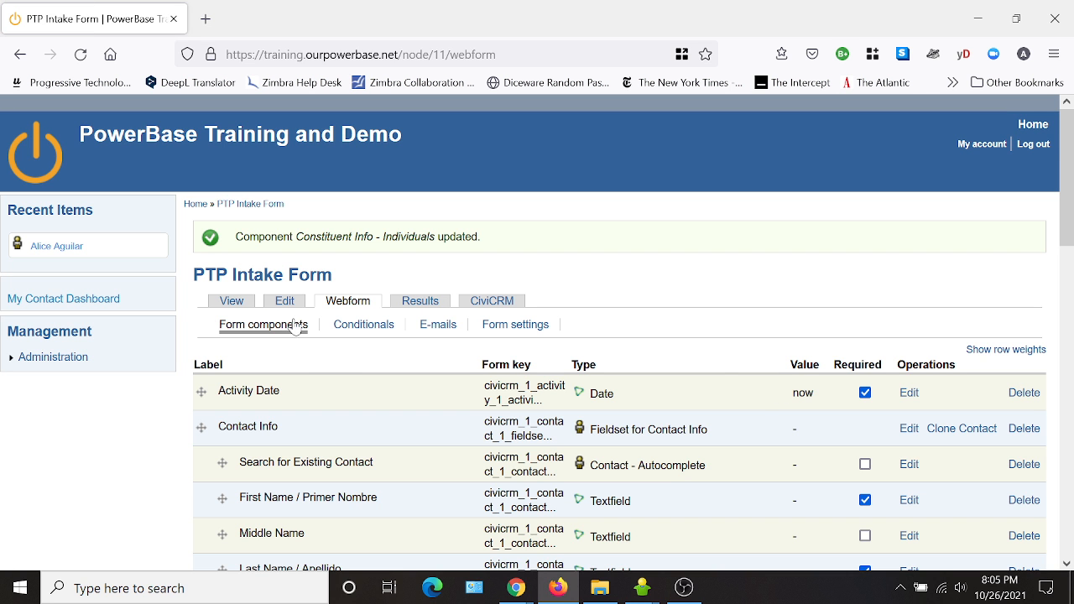
Preview the form and check the fieldset sections down to the Submit button.
left_click(231, 304)
scroll(666, 278, "down", 15)
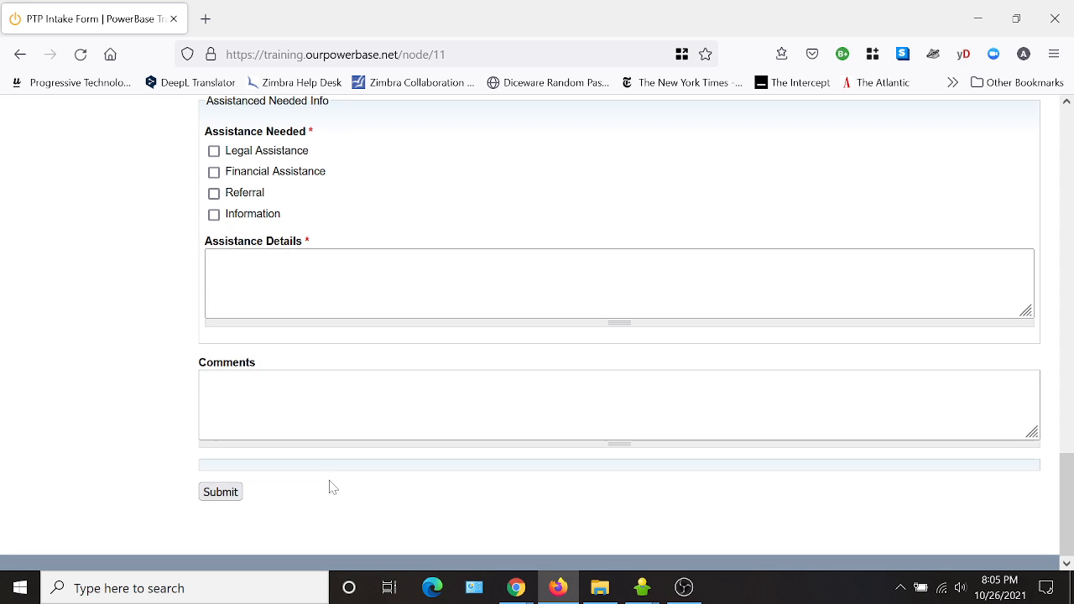
scroll(331, 486, "up", 2)
scroll(619, 335, "up", 4)
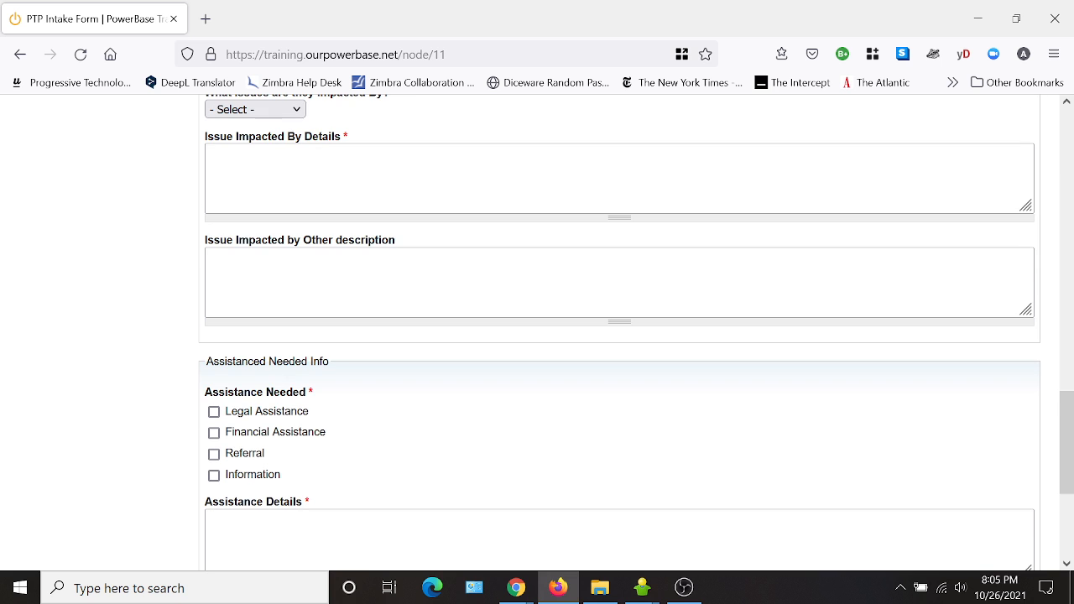
scroll(419, 378, "up", 4)
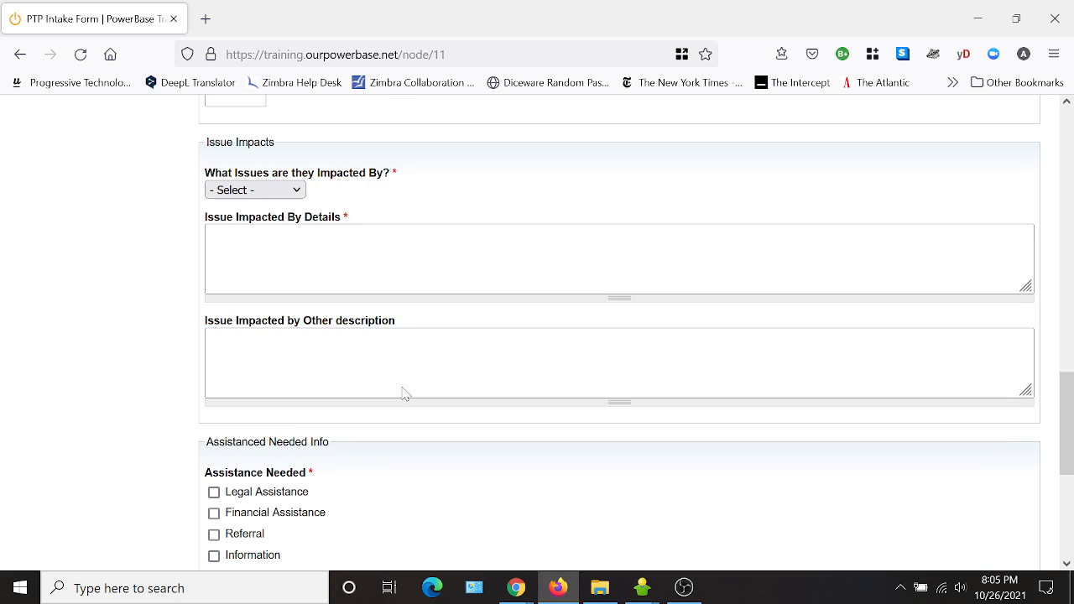
scroll(425, 385, "up", 8)
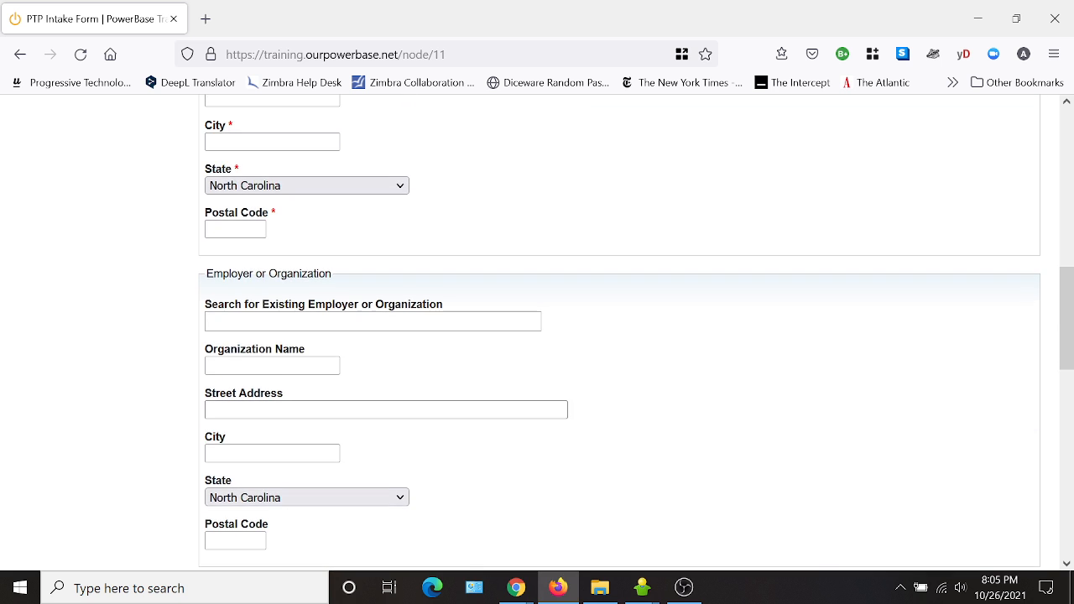
scroll(498, 419, "up", 14)
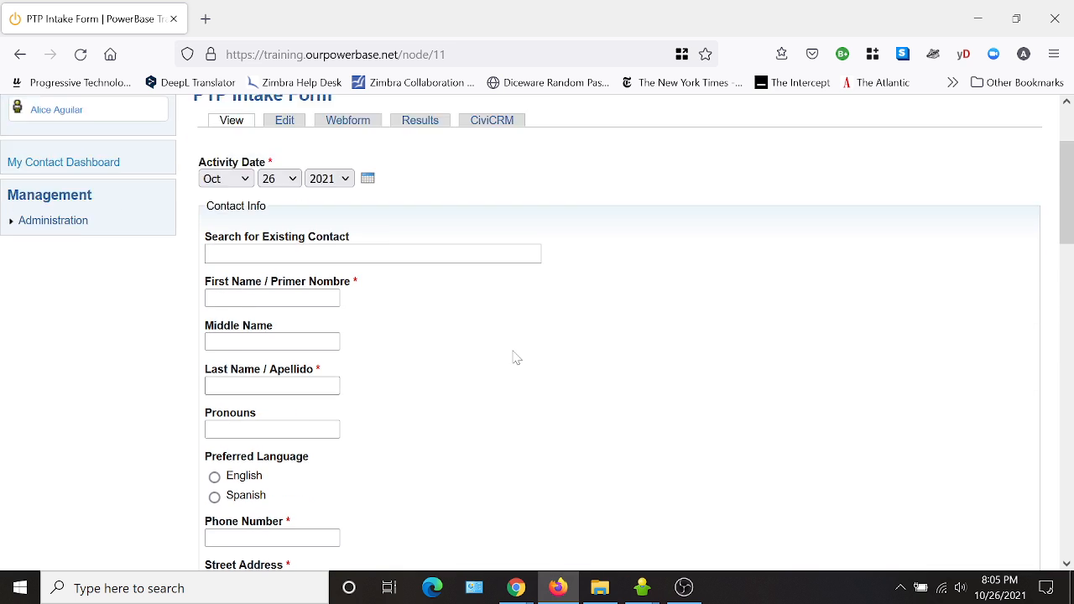
scroll(515, 358, "down", 20)
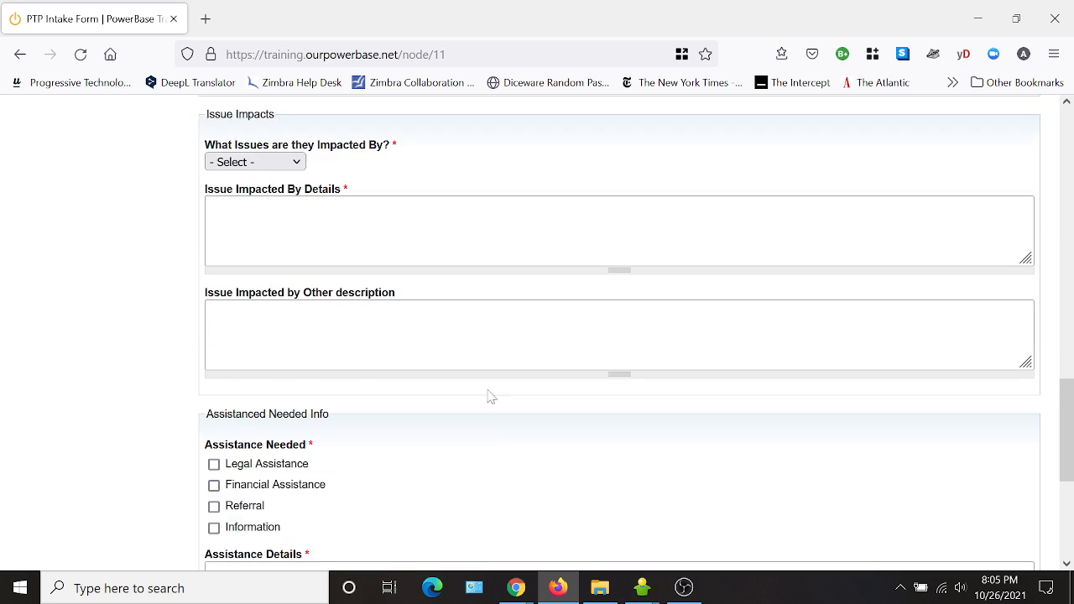
scroll(389, 475, "down", 4)
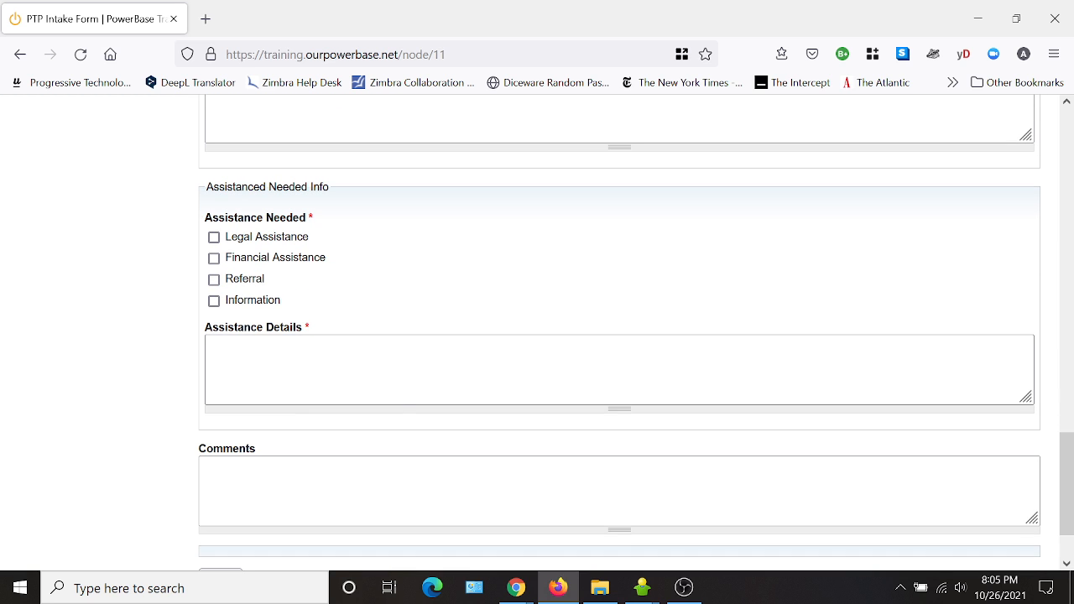
scroll(441, 381, "up", 18)
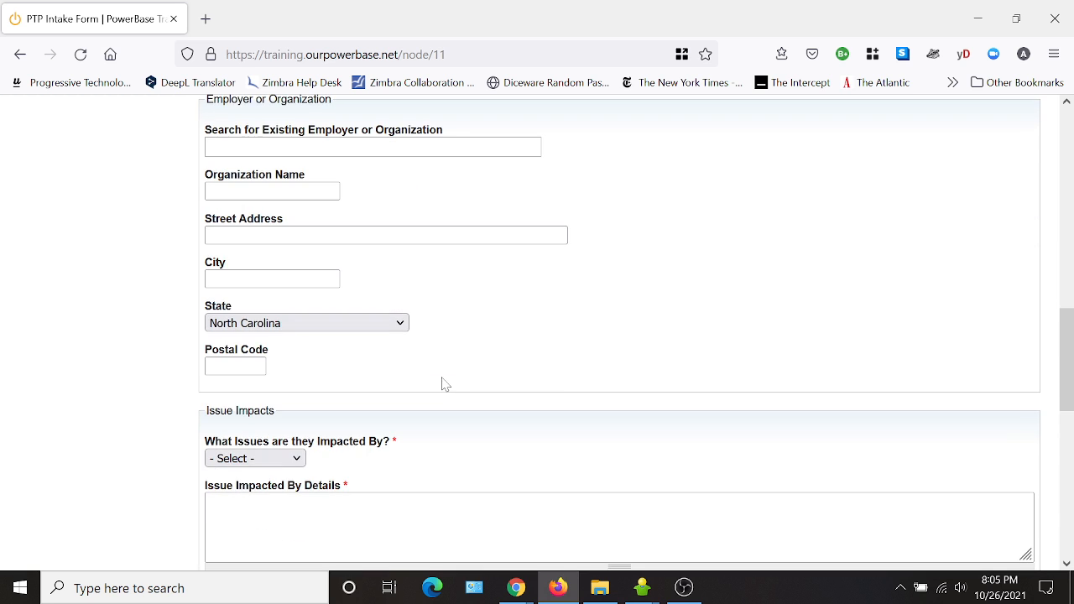
scroll(268, 302, "up", 10)
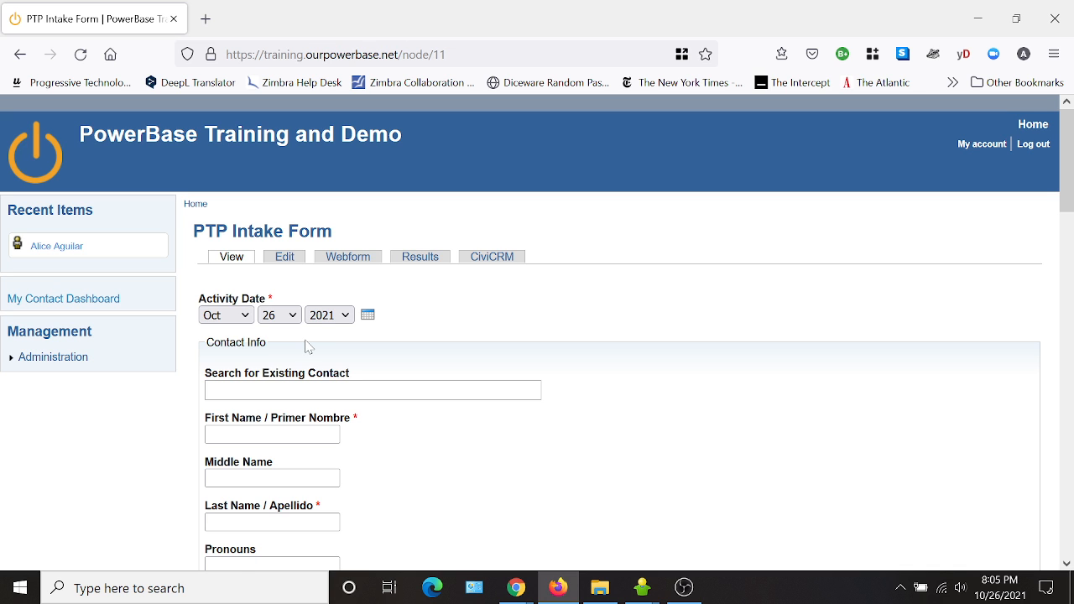
Relabel the Contact Info fieldset as "<strong>Contact Info</strong>" to make it bold, and save the component.
left_click(353, 259)
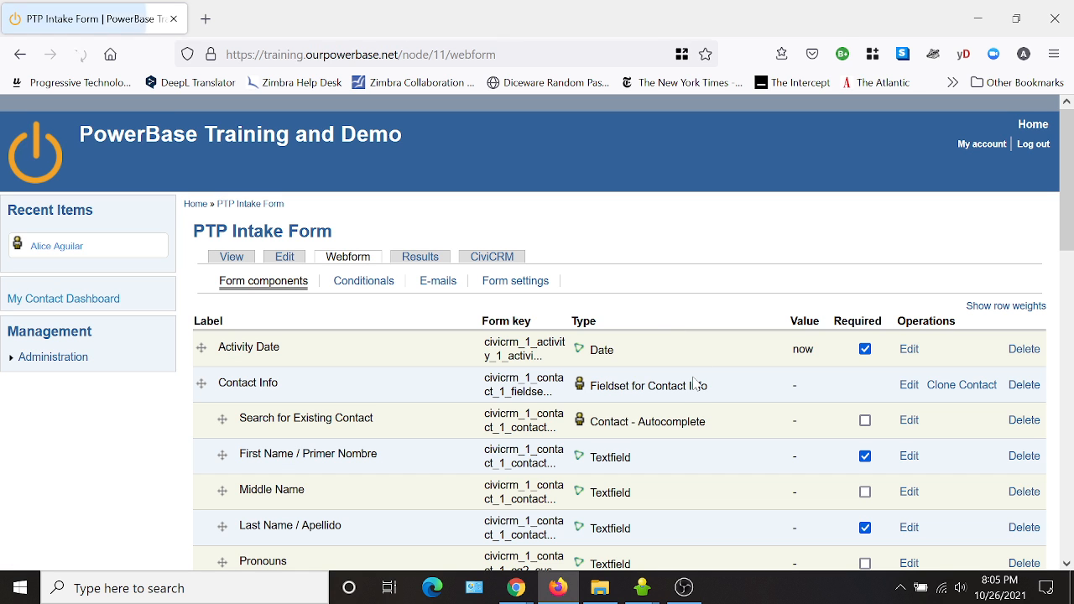
left_click(908, 385)
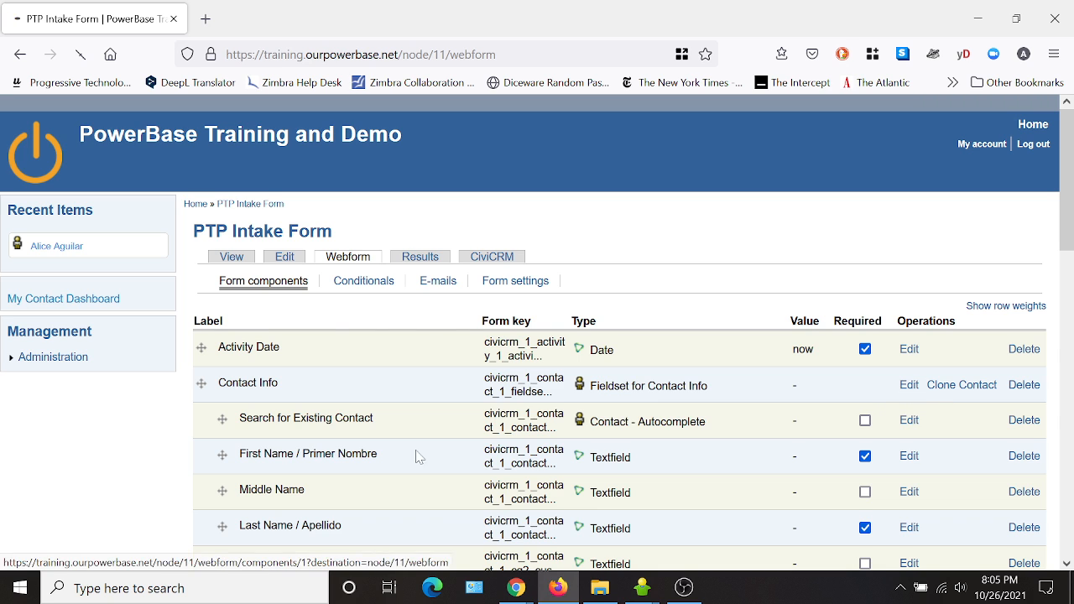
left_click(195, 327)
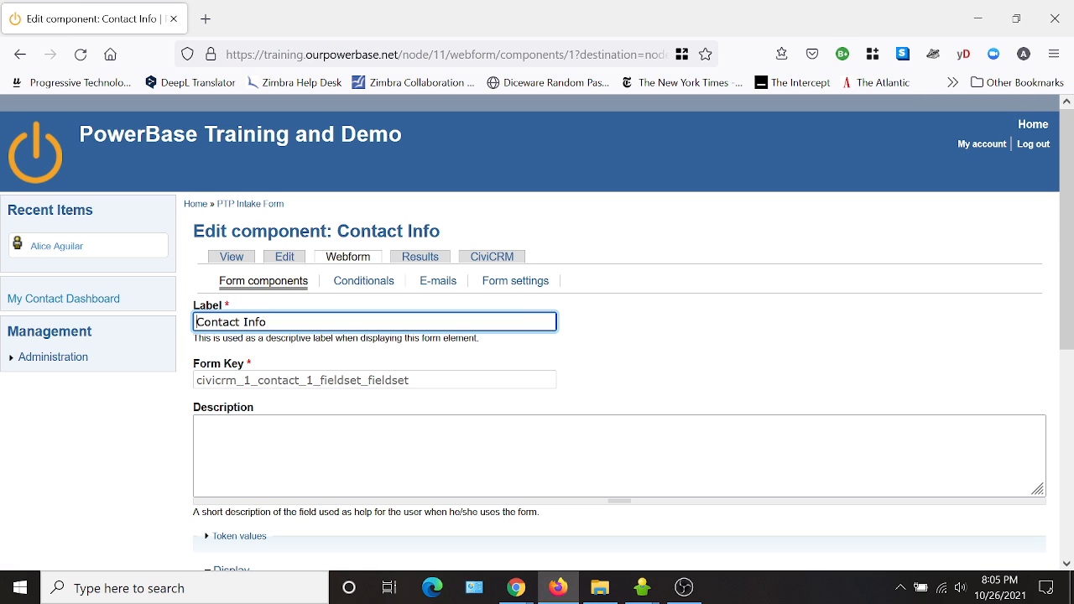
type("<strong")
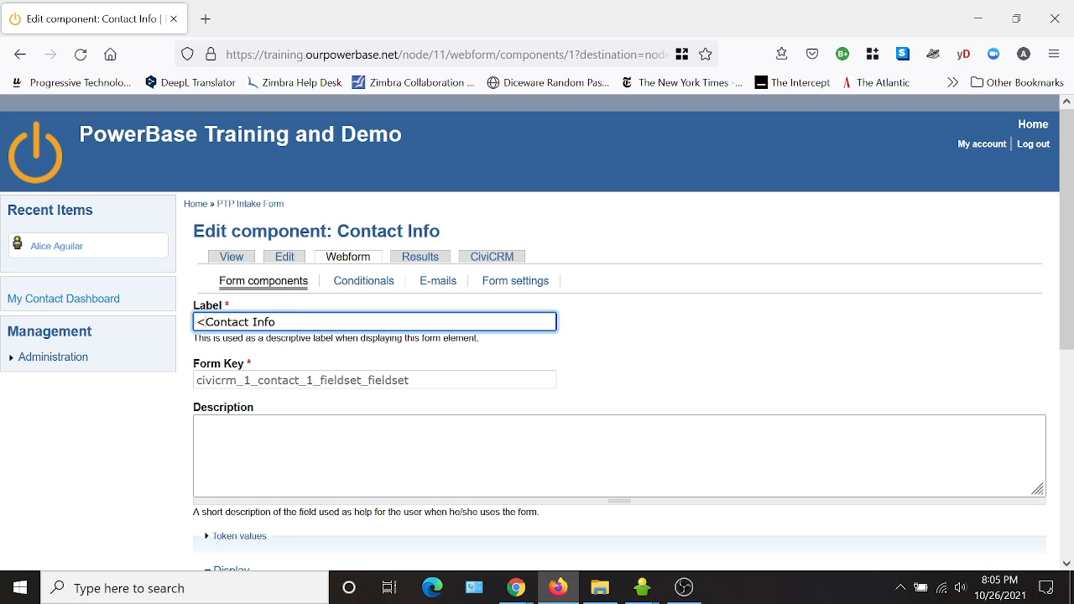
type(">")
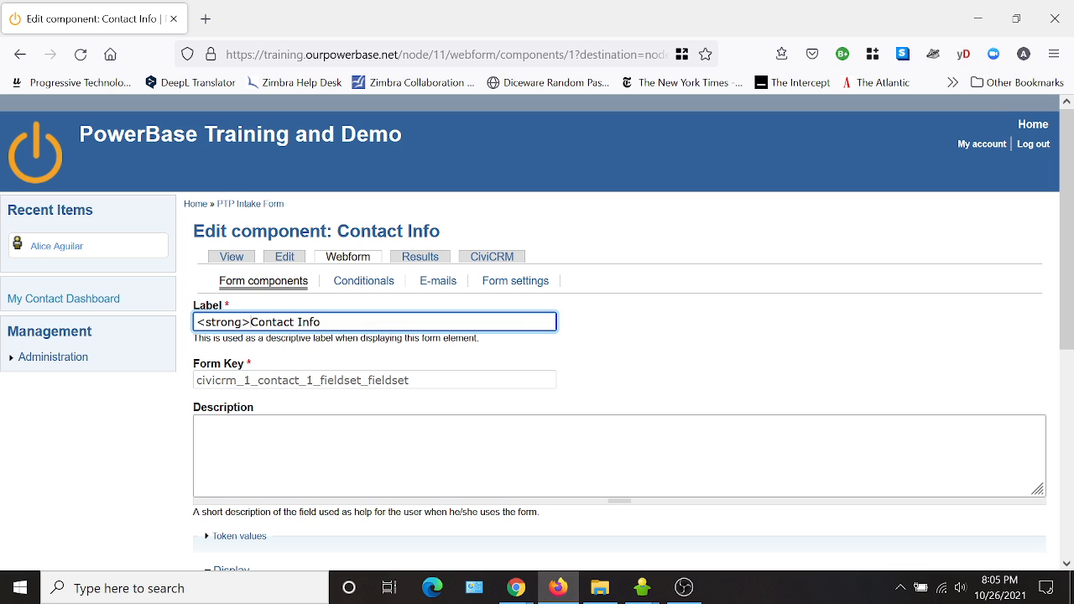
key("shift+Home")
key("ctrl+c")
key("End")
key("ctrl+v")
type("/")
scroll(750, 370, "down", 5)
scroll(750, 372, "up", 5)
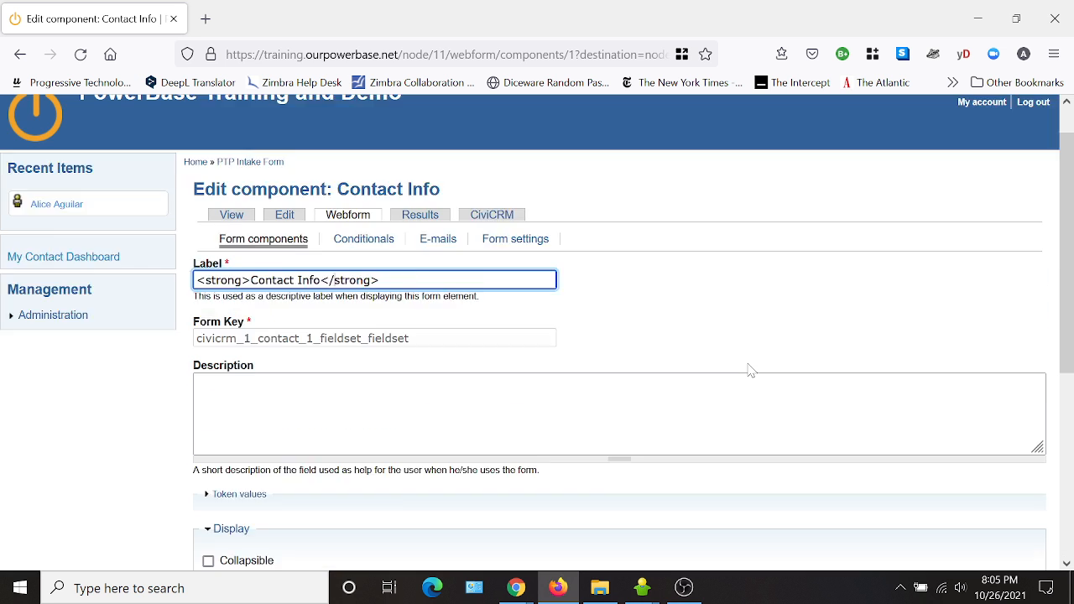
scroll(758, 330, "down", 5)
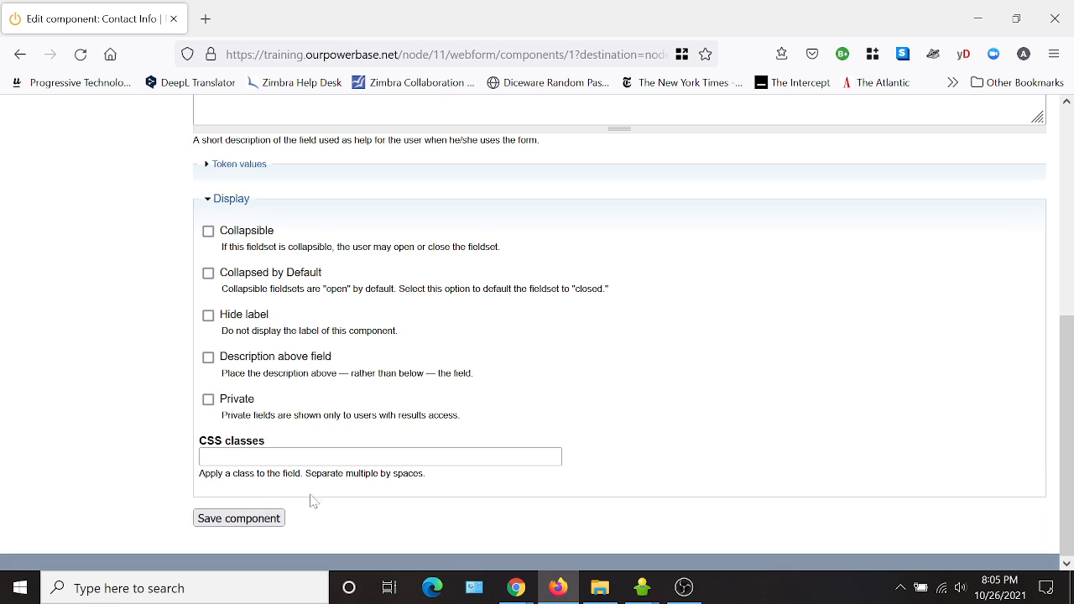
left_click(238, 518)
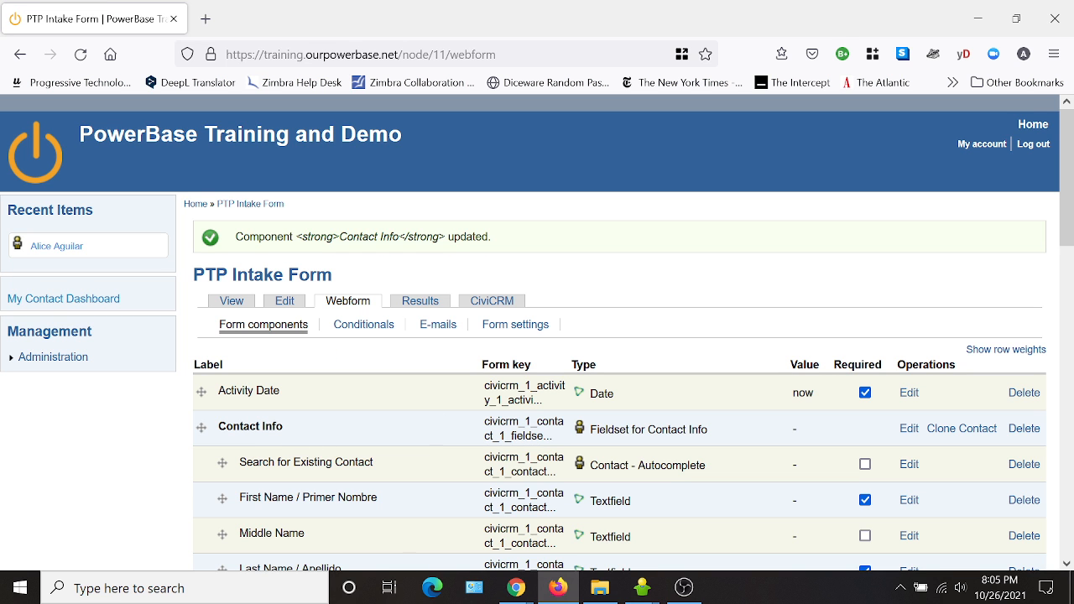
Preview the form to check the bold Contact Info heading.
left_click(231, 300)
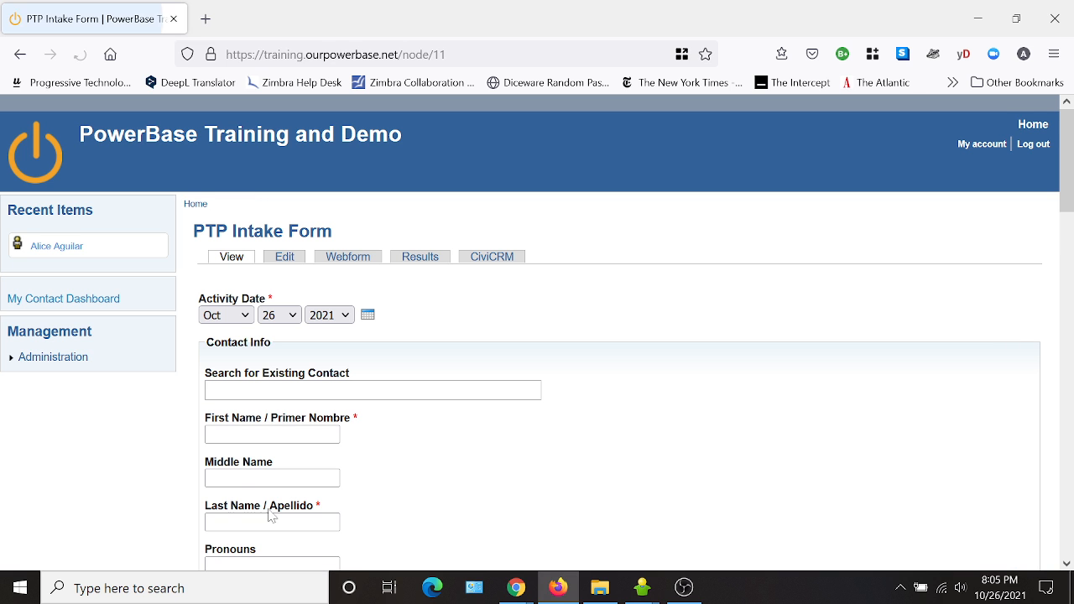
scroll(583, 437, "down", 7)
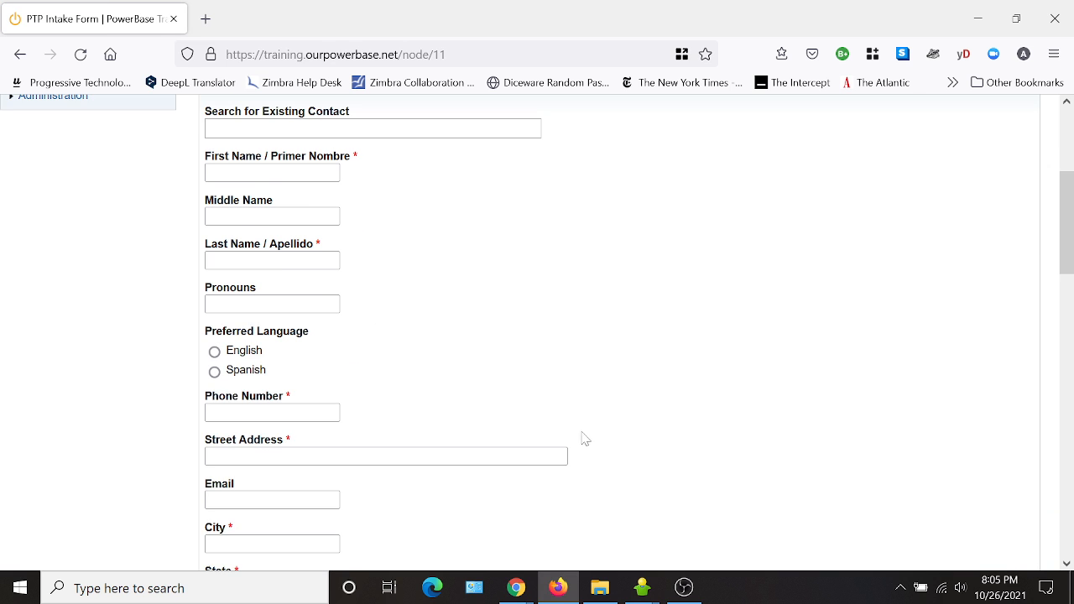
scroll(638, 382, "down", 3)
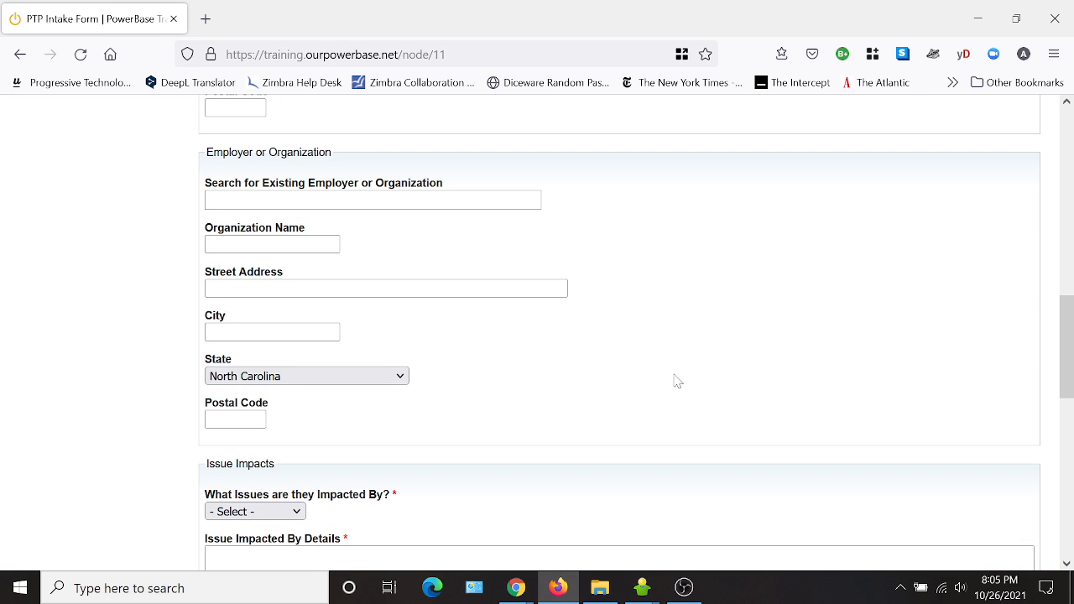
Preview the form and examine the Issue Impacts section and the options of the What Issues are they Impacted By? selector.
scroll(675, 379, "up", 8)
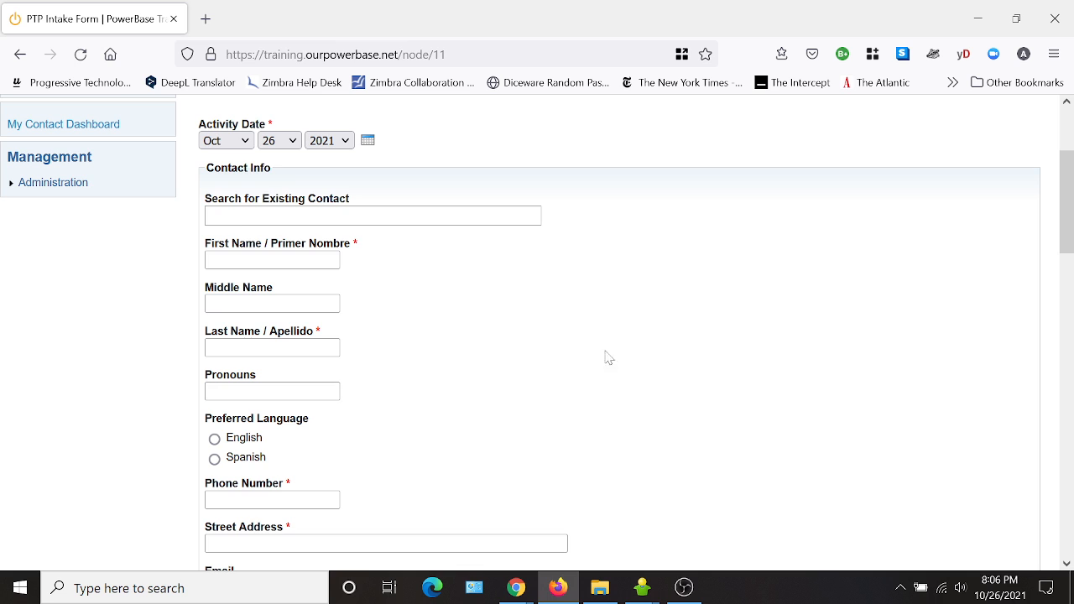
scroll(621, 388, "down", 2)
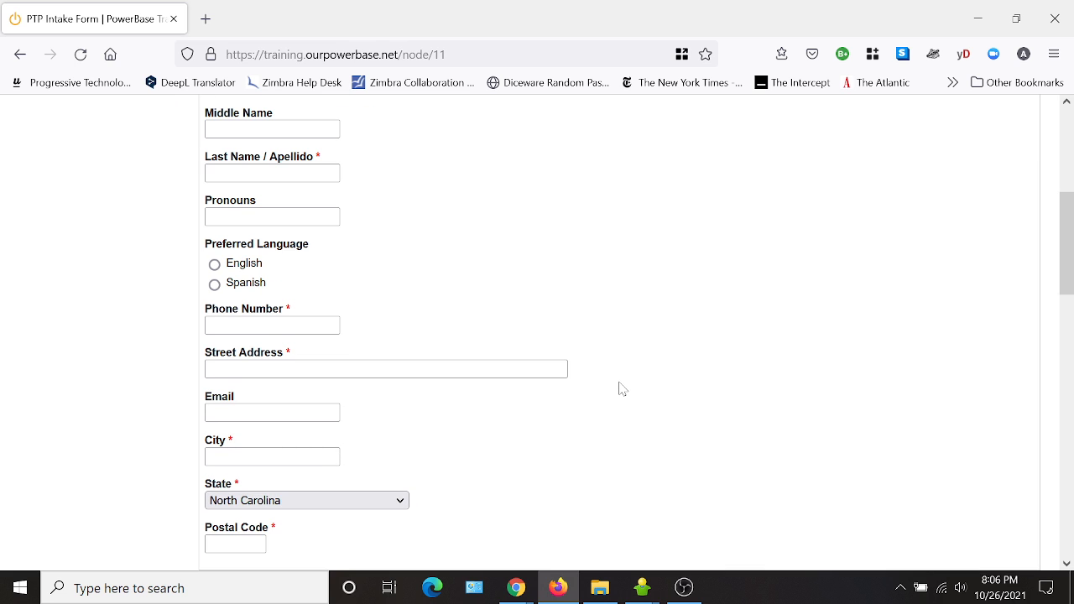
scroll(621, 388, "down", 6)
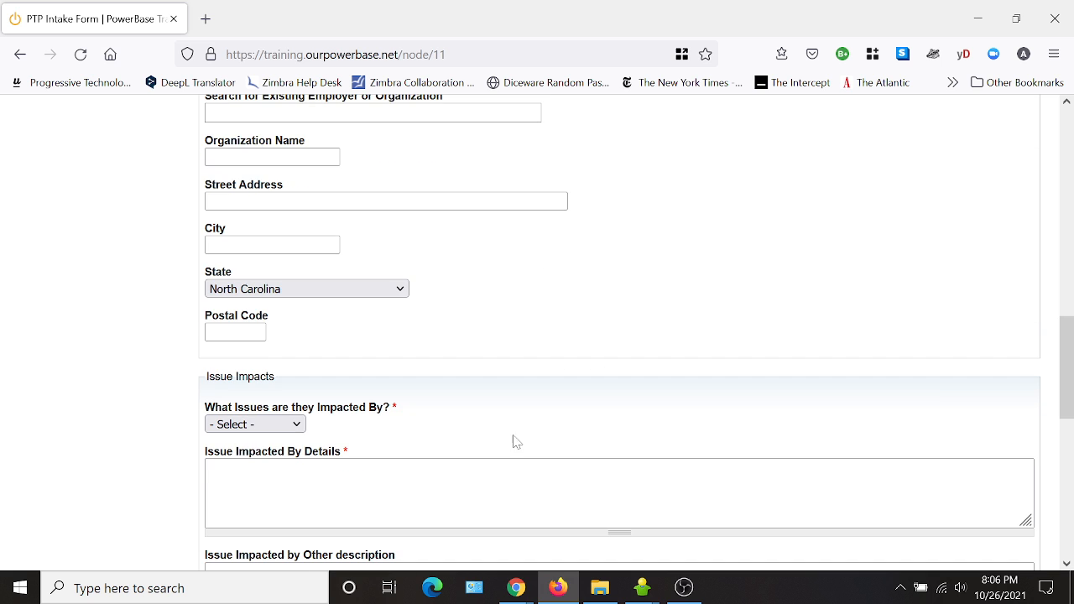
scroll(621, 419, "down", 5)
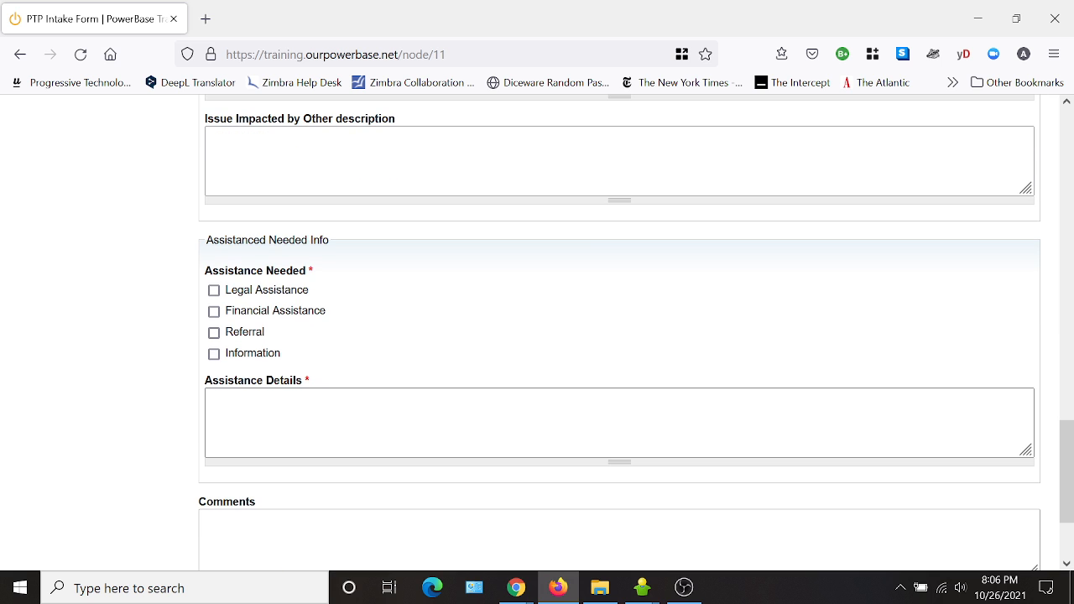
scroll(562, 403, "down", 2)
scroll(562, 403, "up", 4)
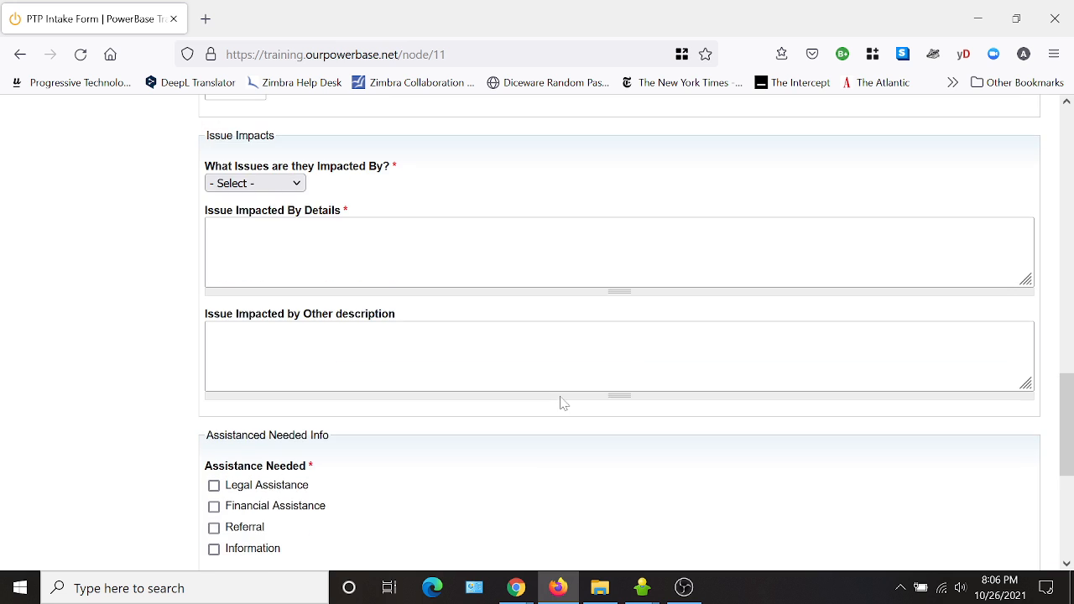
scroll(562, 402, "up", 3)
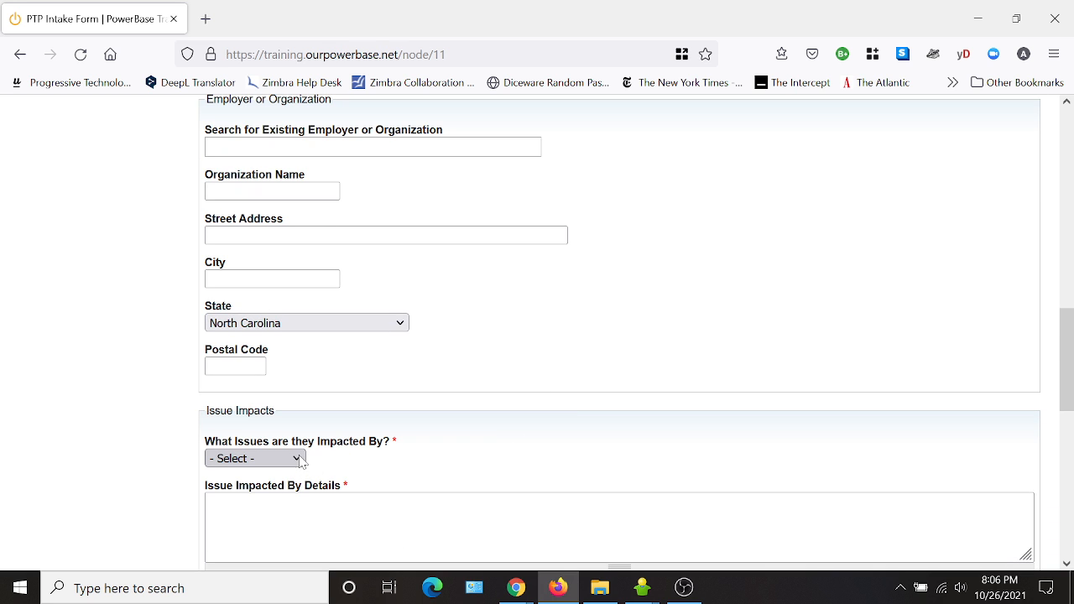
left_click(300, 459)
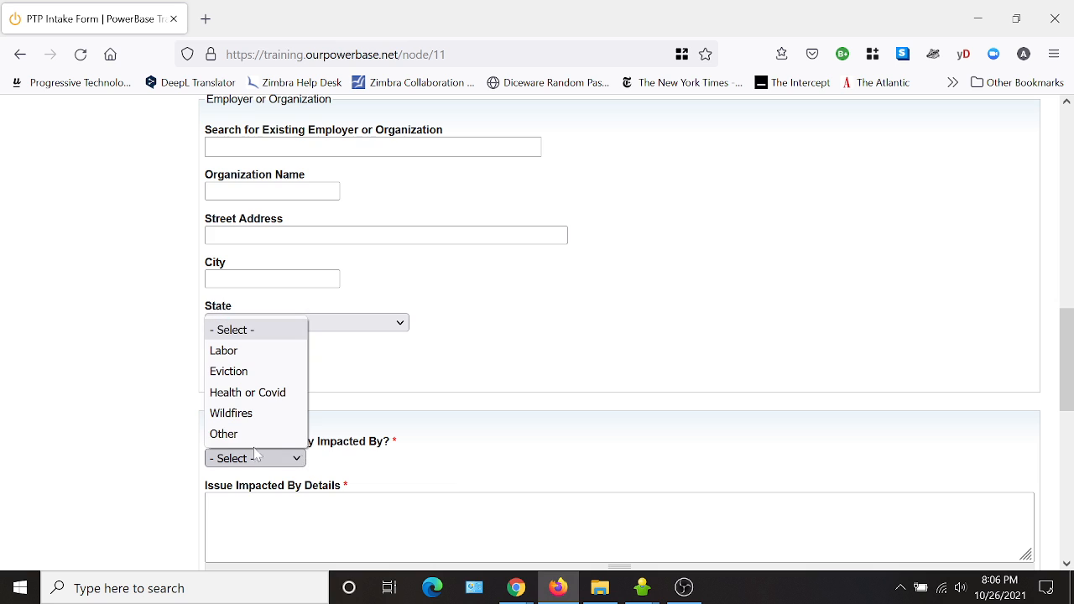
scroll(544, 386, "down", 2)
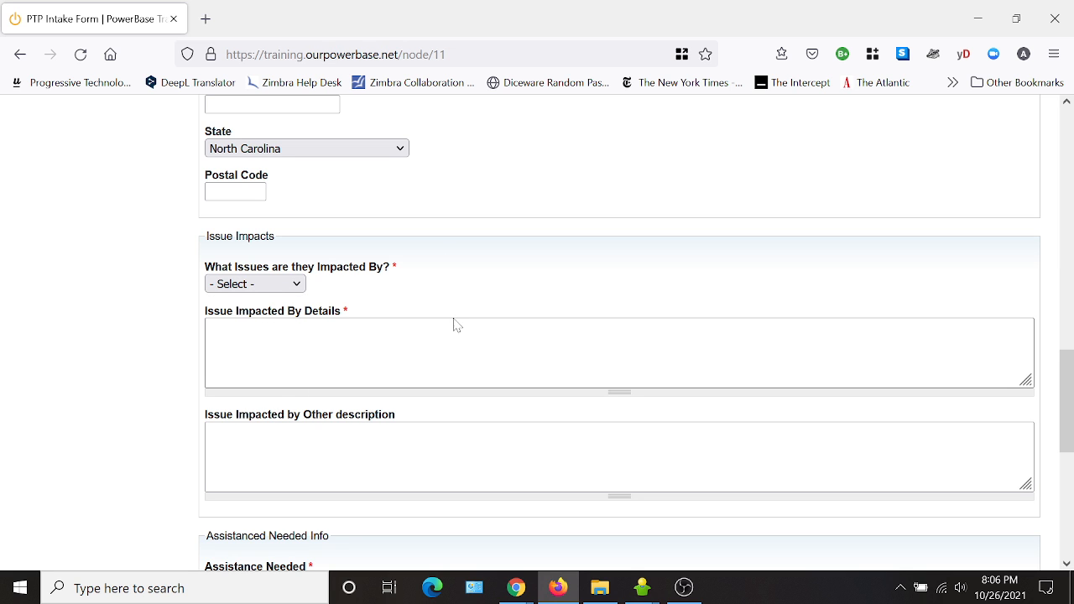
scroll(456, 355, "up", 10)
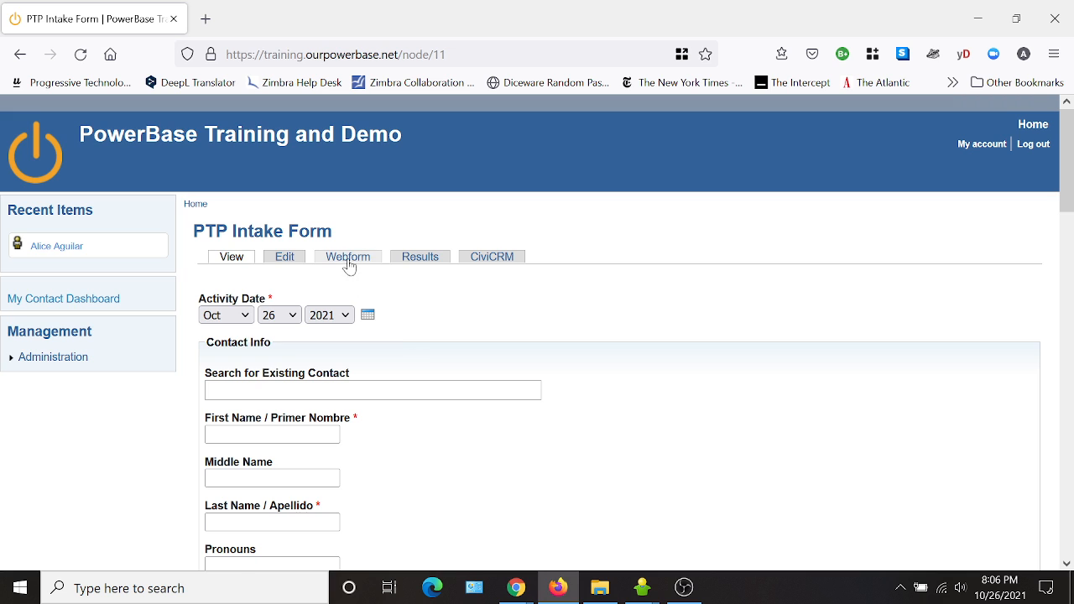
Move the Issue Impacted by Other description field above Issue Impacted By Details in the component list and save.
left_click(347, 256)
scroll(671, 352, "down", 10)
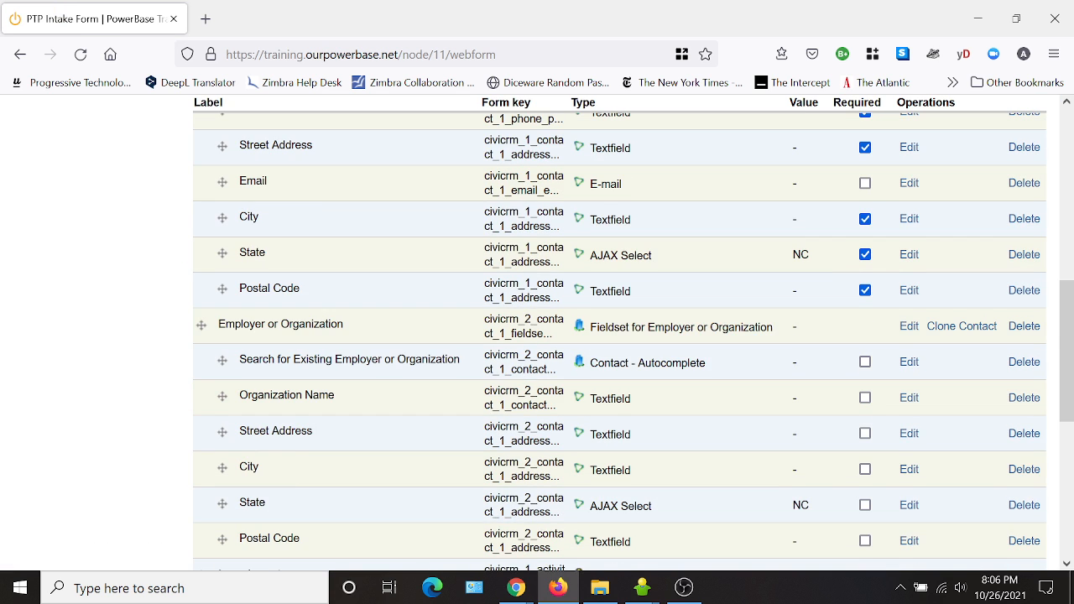
scroll(553, 393, "down", 5)
scroll(483, 416, "up", 3)
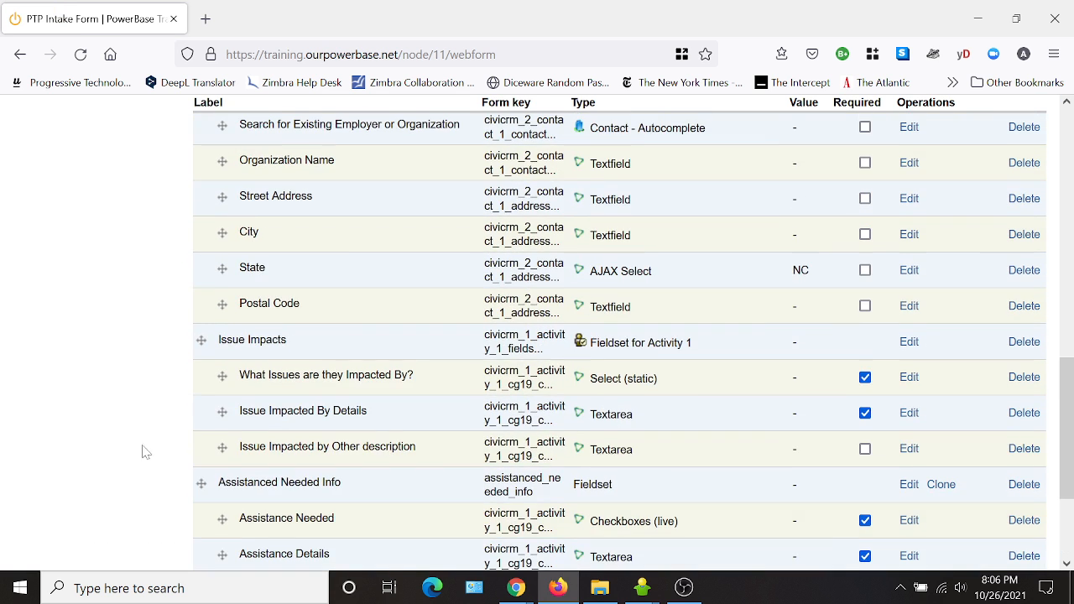
left_click_drag(225, 446, 222, 411)
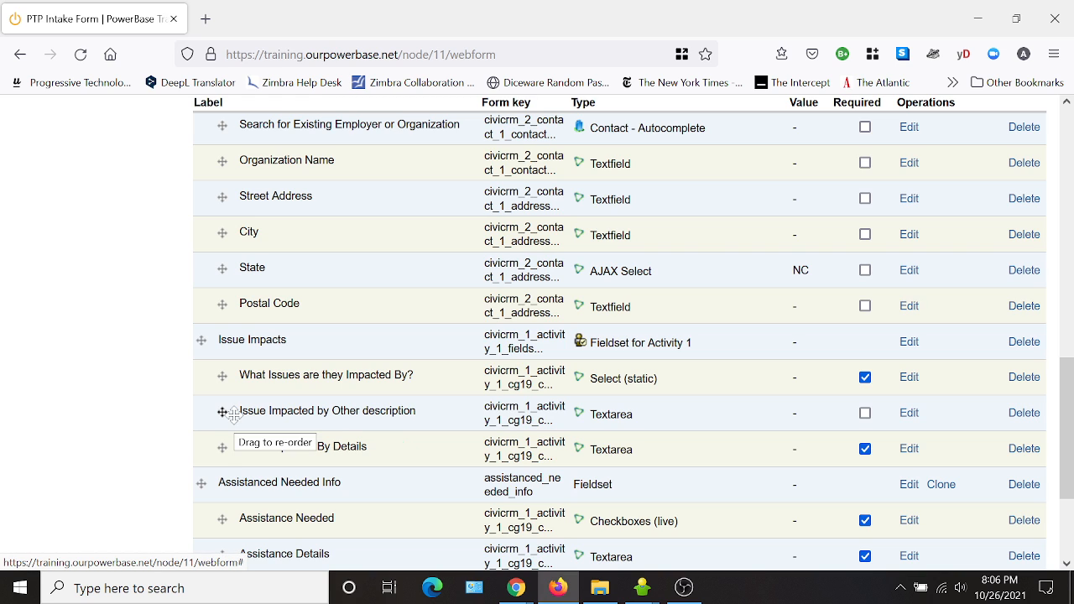
scroll(781, 384, "down", 3)
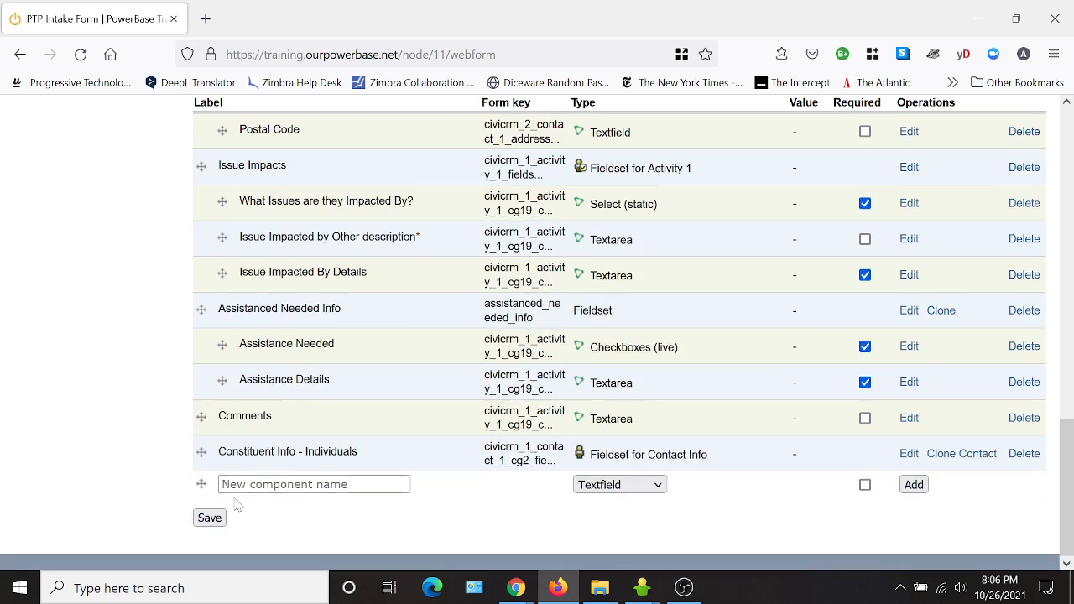
left_click(210, 517)
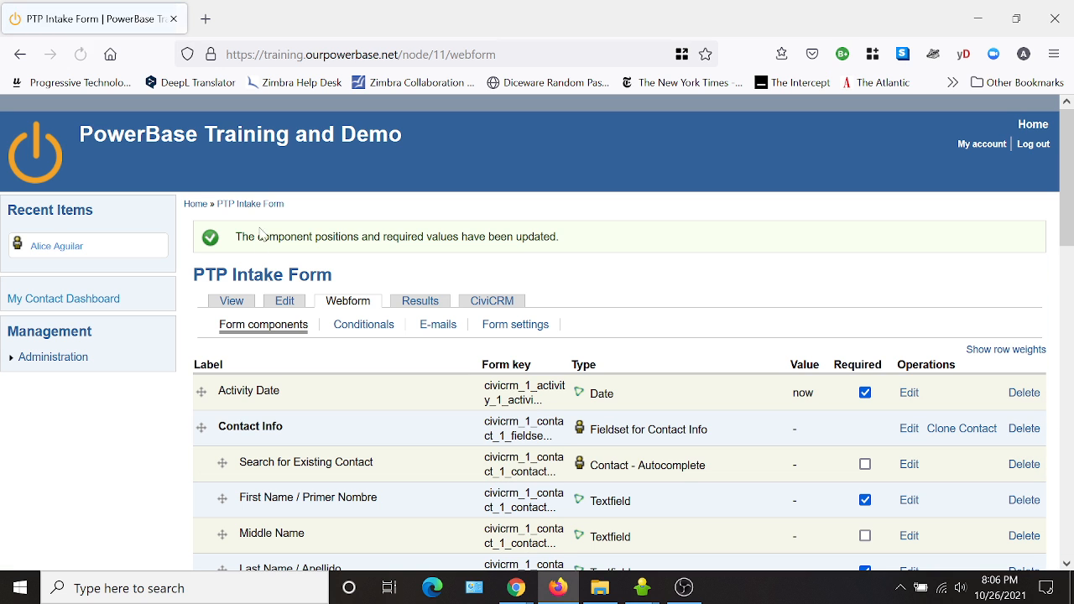
Preview the form and try the Other and Labor choices in the What Issues are they Impacted By? selector.
left_click(234, 302)
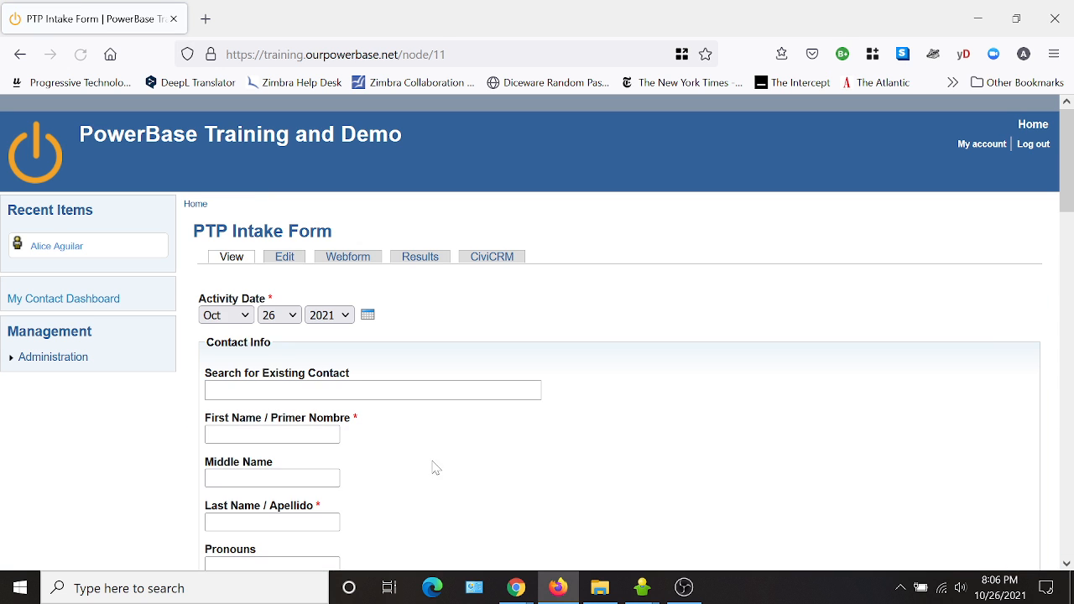
scroll(436, 468, "down", 8)
scroll(476, 452, "down", 3)
scroll(475, 444, "down", 2)
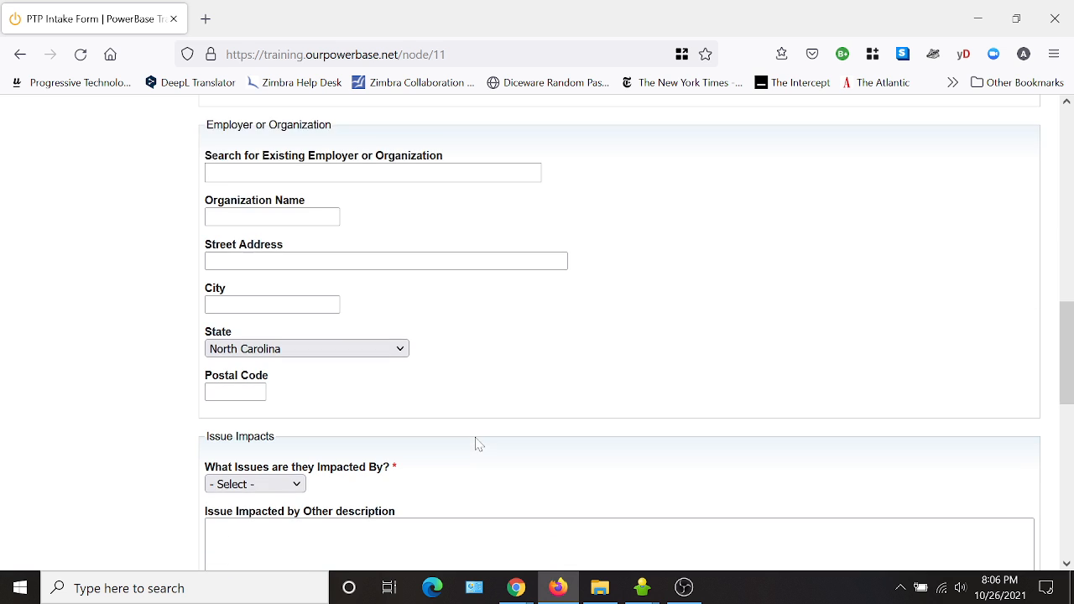
left_click(254, 337)
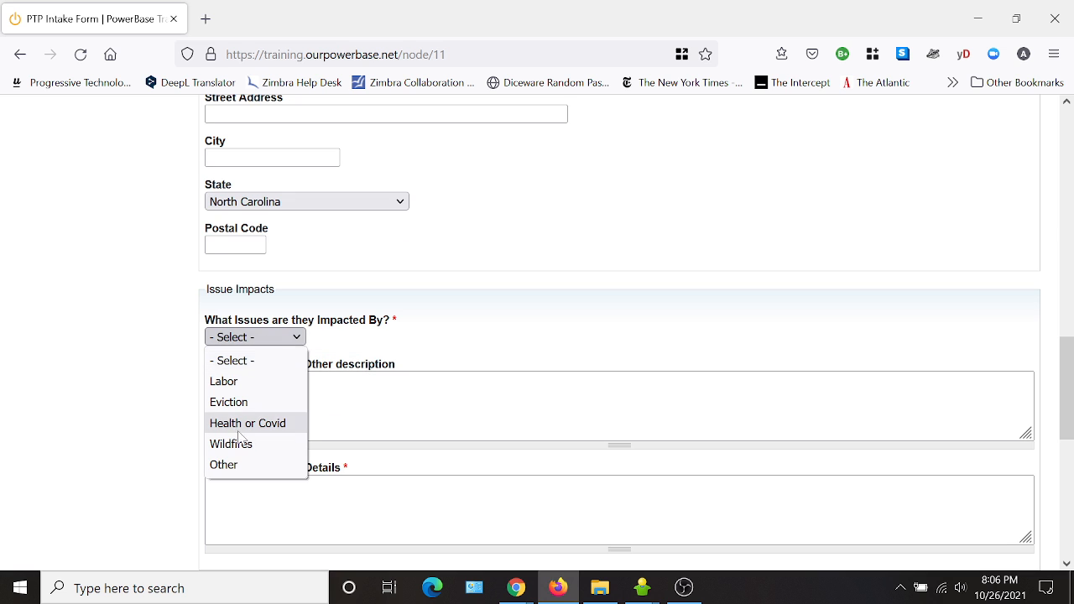
left_click(223, 464)
key("Tab")
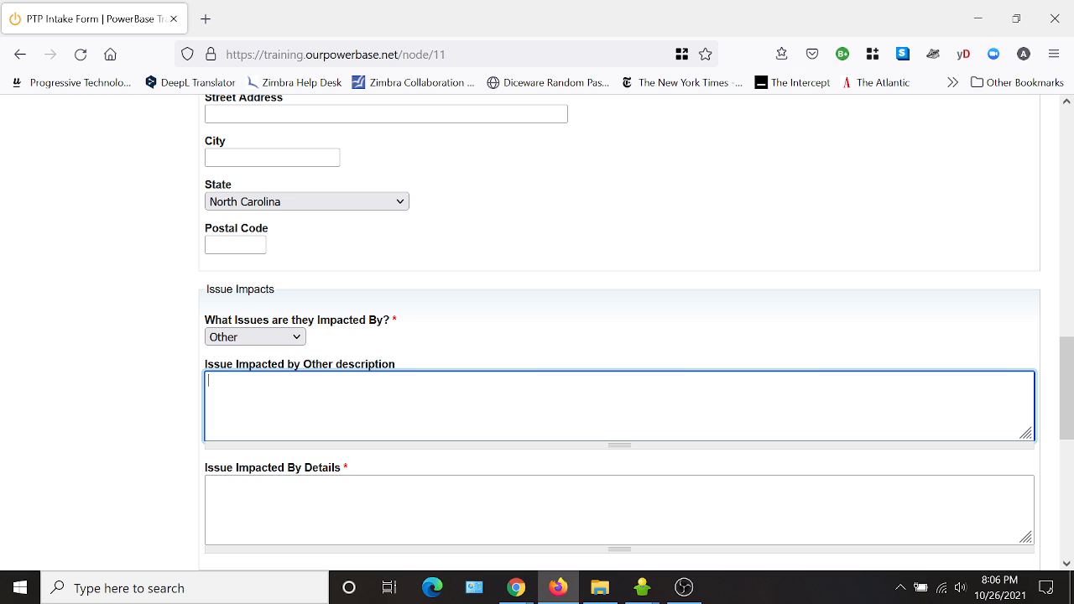
left_click(297, 338)
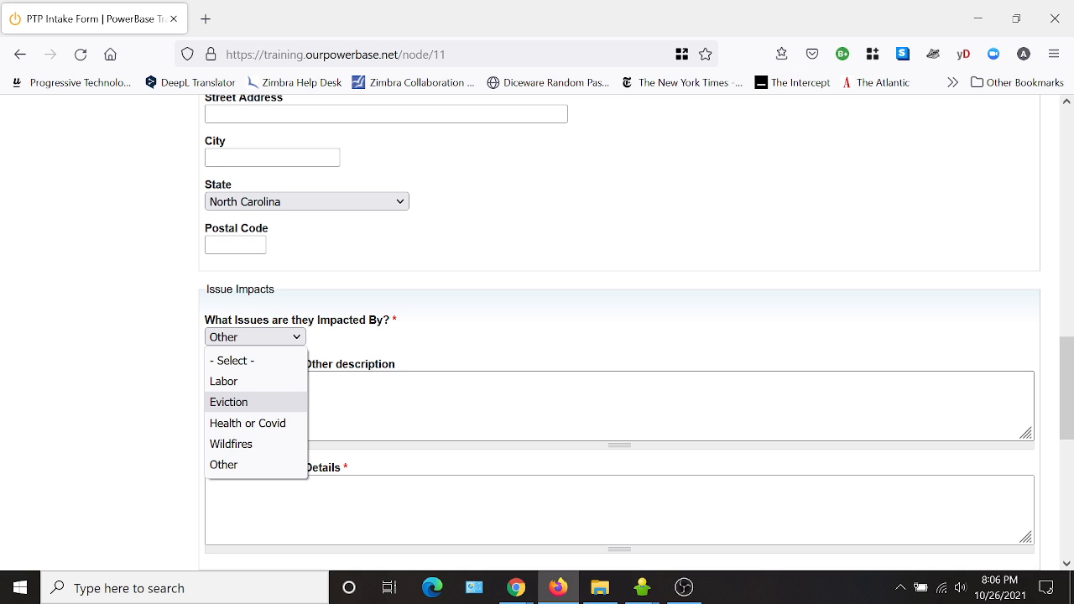
left_click(468, 351)
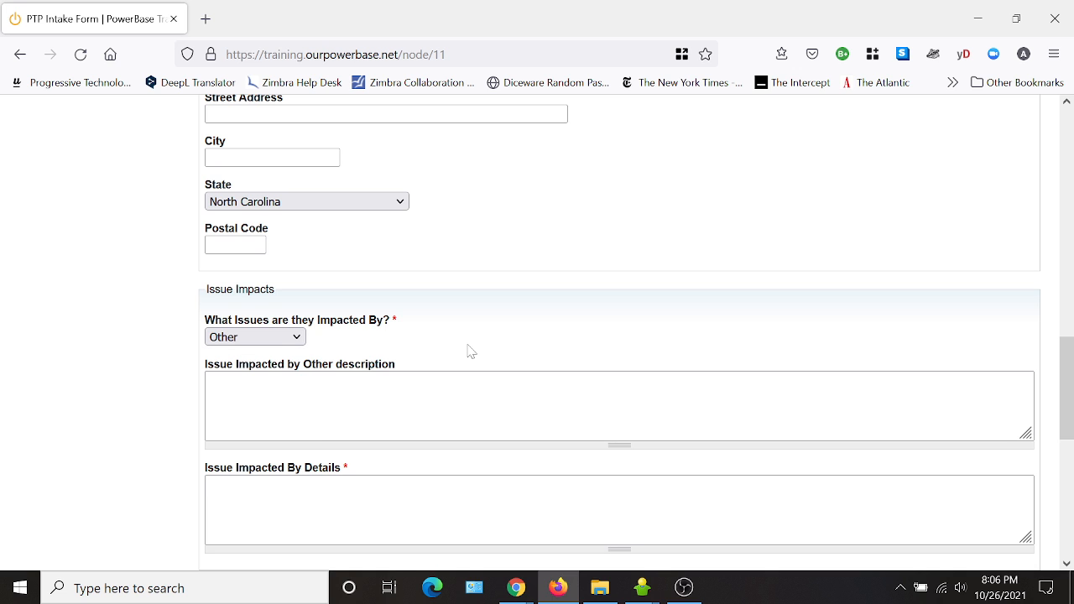
left_click(300, 338)
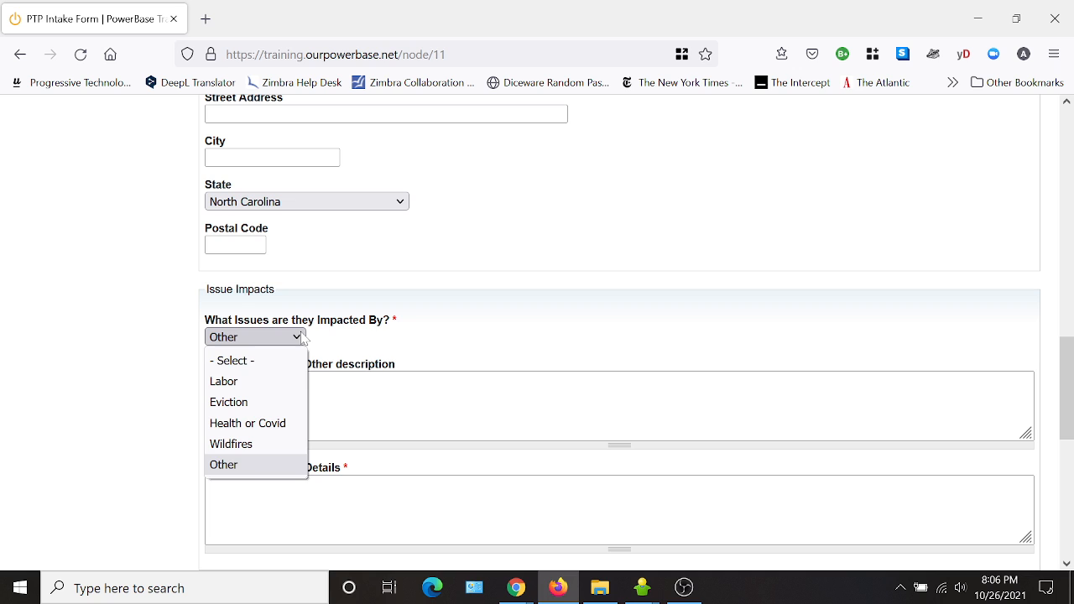
left_click(269, 382)
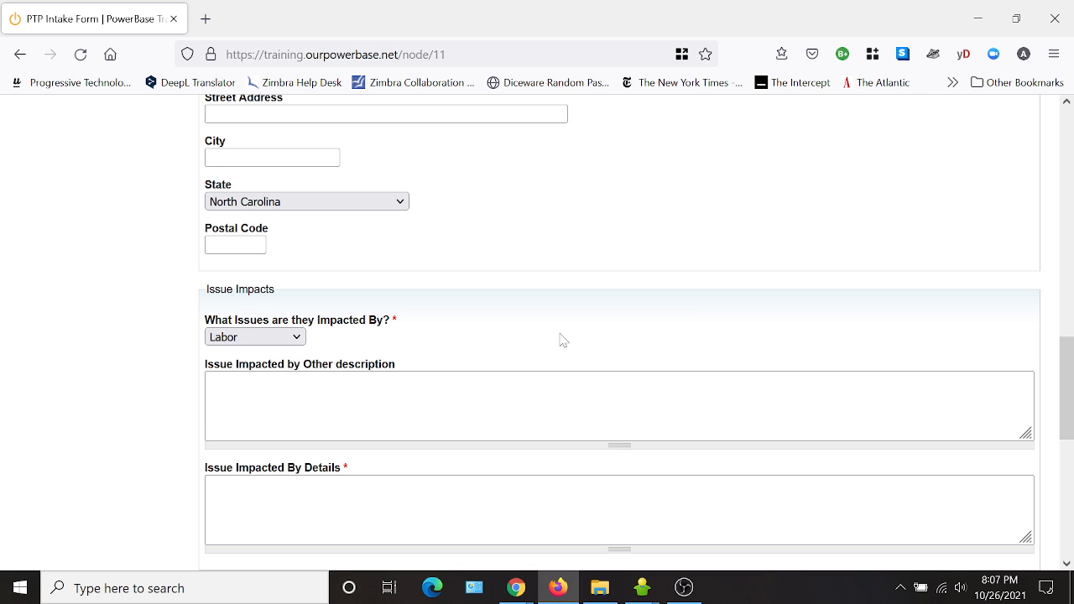
scroll(562, 339, "down", 3)
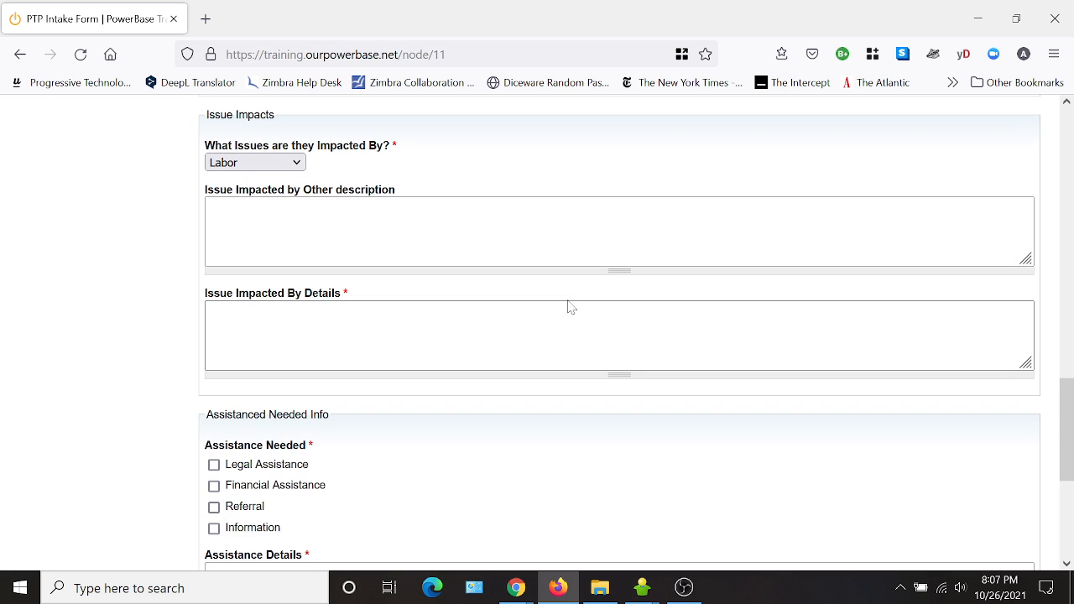
scroll(479, 336, "up", 15)
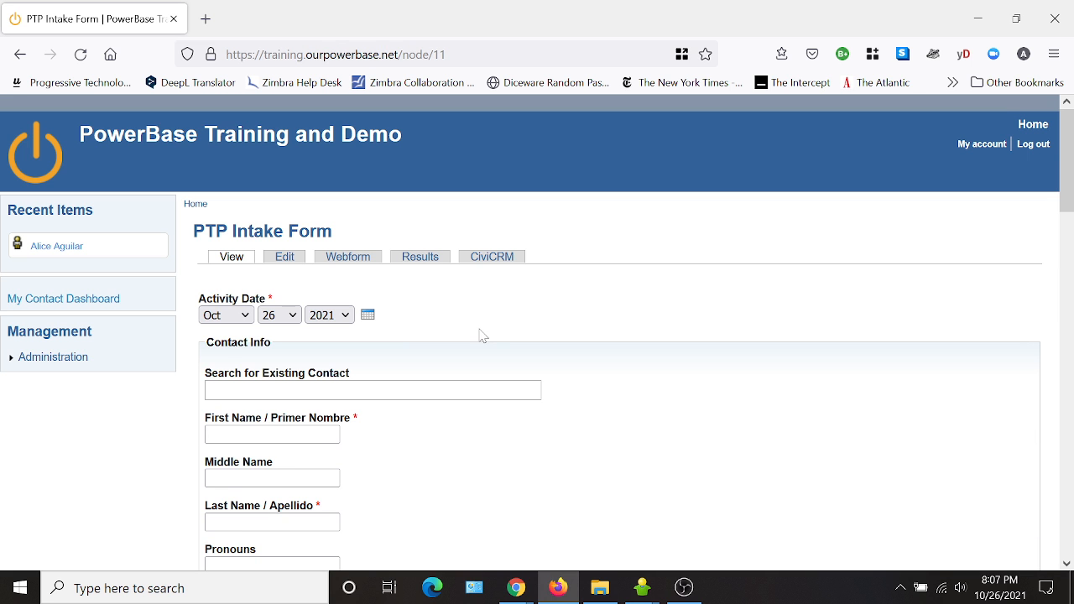
Add and save a conditional: if What Issues are they Impacted By? is Other, then Issue Impacted by Other description is shown.
left_click(350, 258)
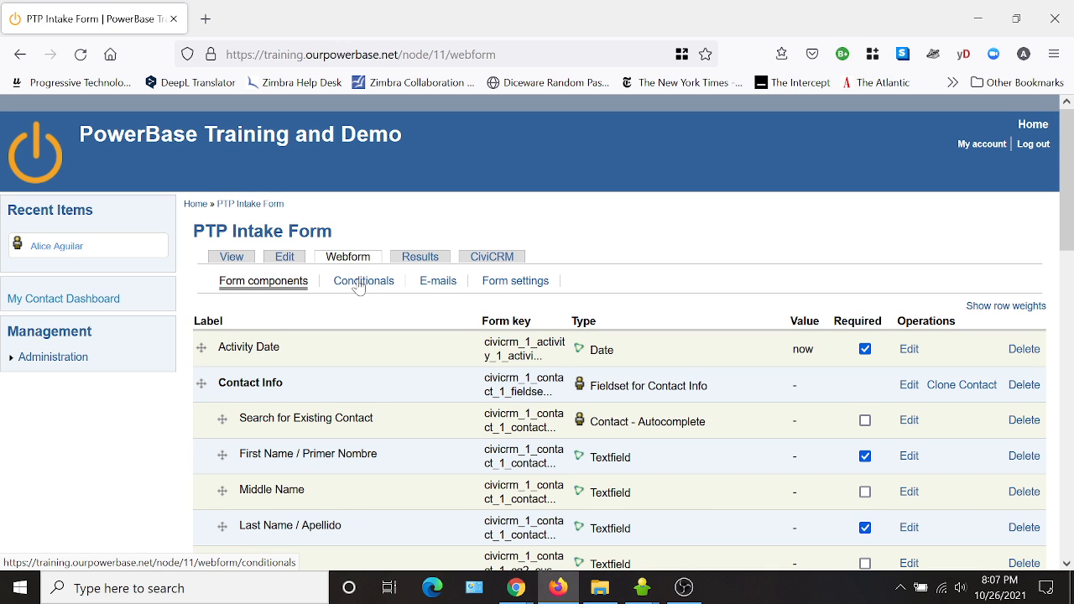
left_click(359, 285)
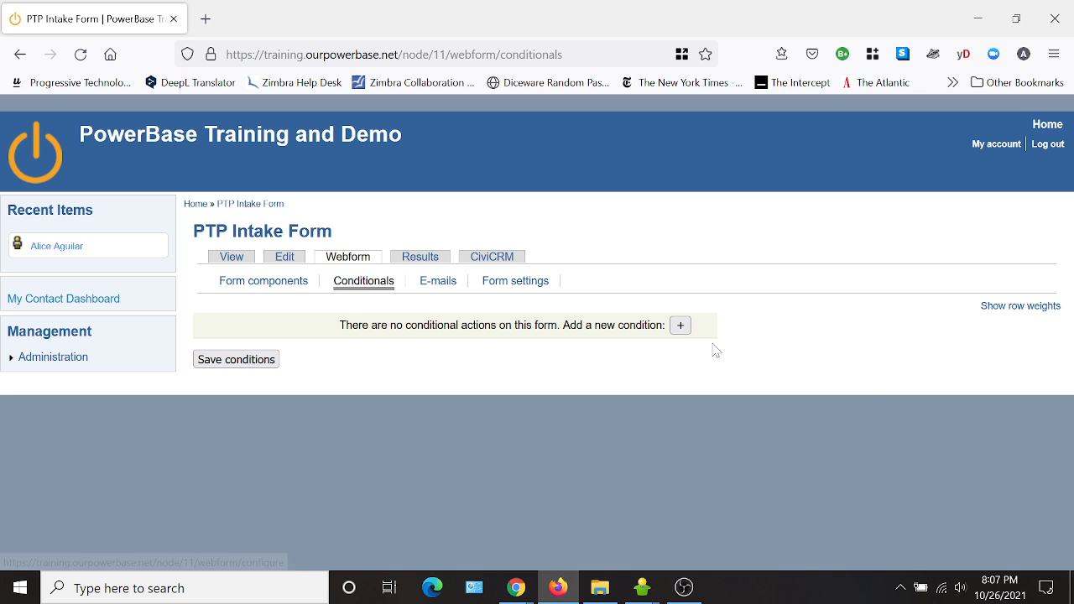
left_click(680, 326)
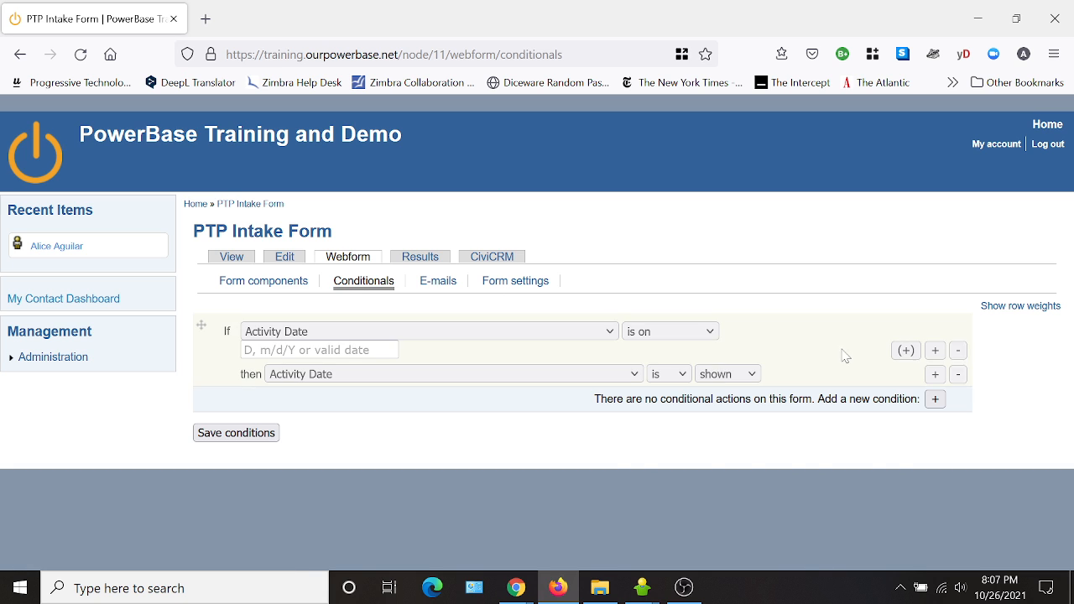
left_click(398, 336)
left_click_drag(607, 383, 634, 518)
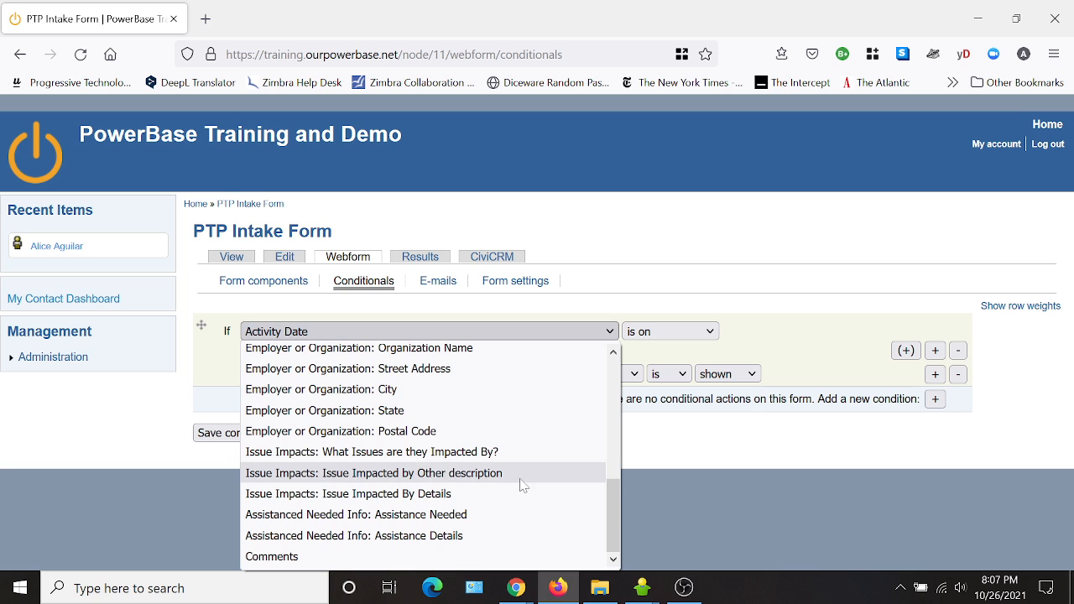
left_click(327, 457)
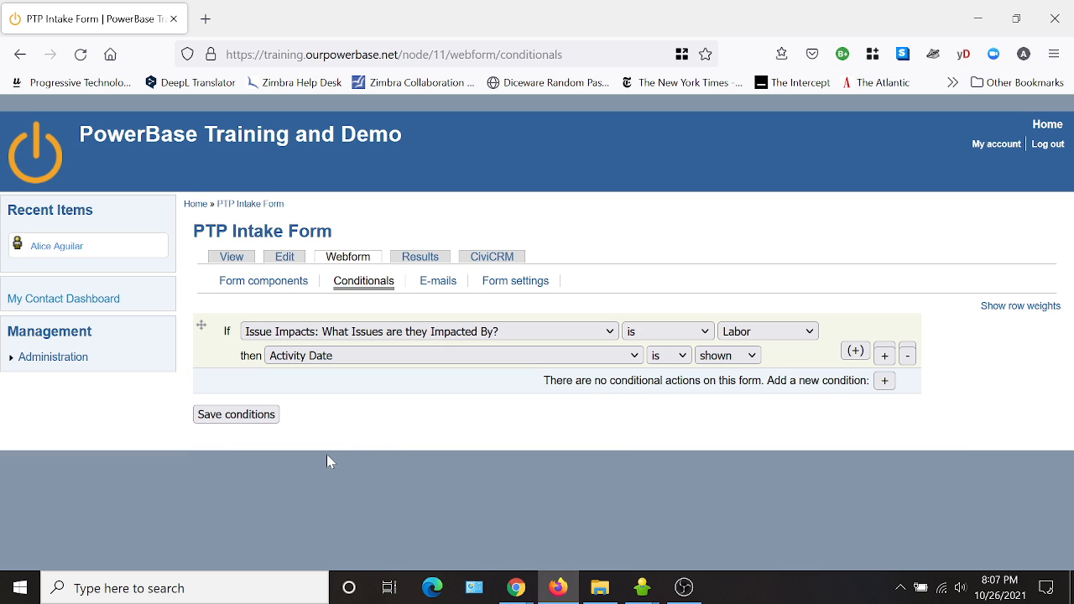
left_click(773, 333)
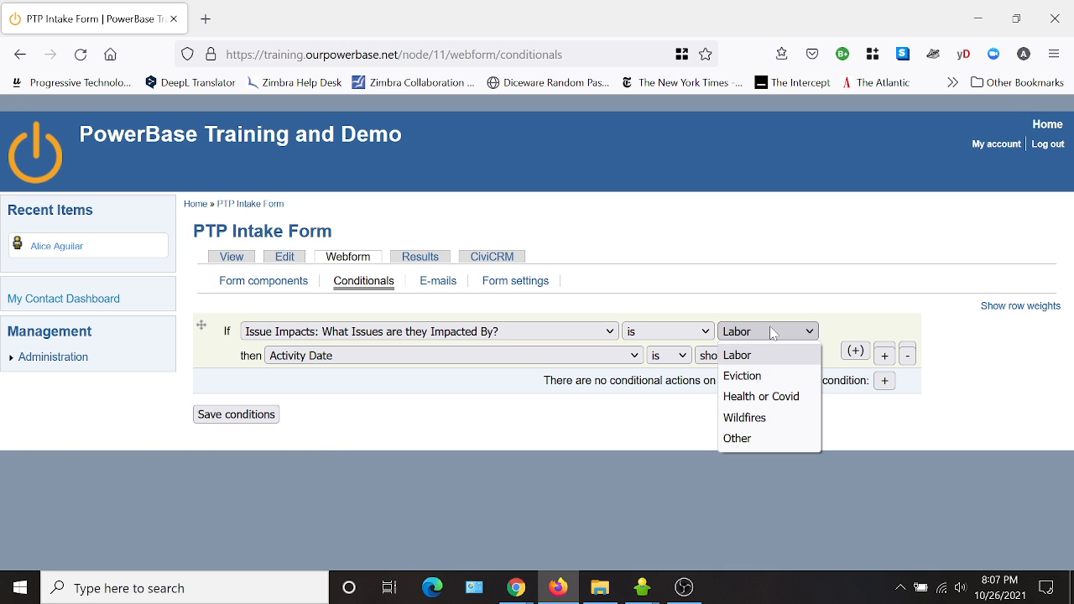
left_click(752, 442)
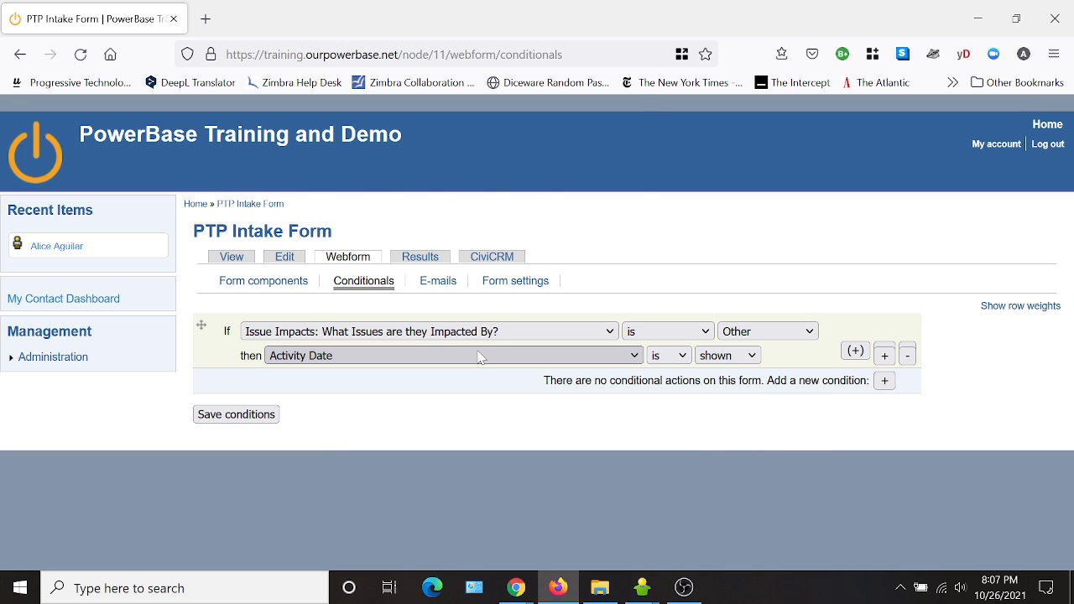
left_click(546, 355)
left_click_drag(636, 177, 639, 300)
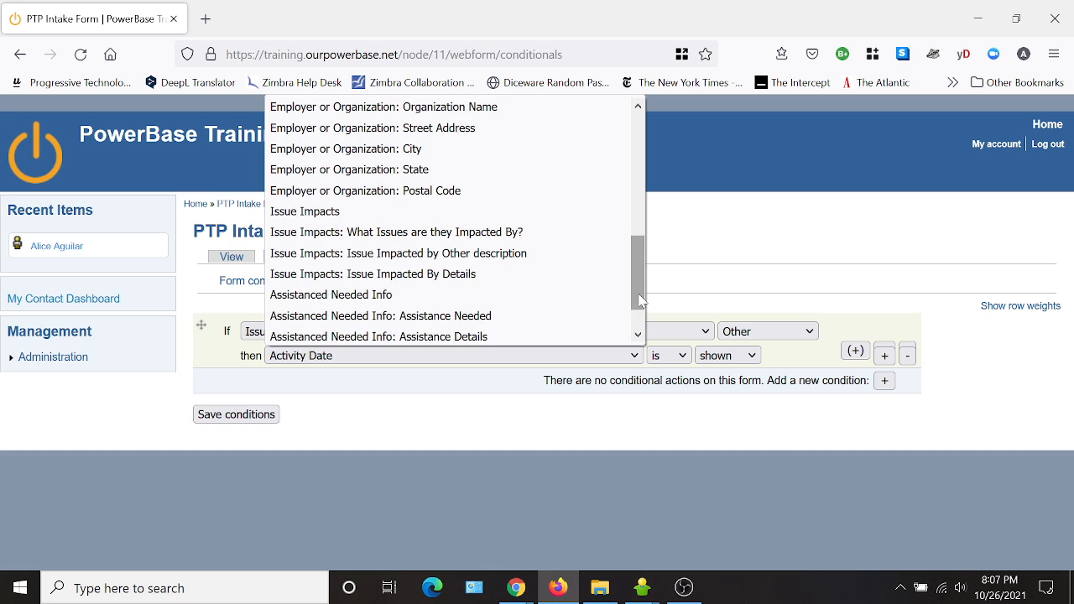
left_click(478, 257)
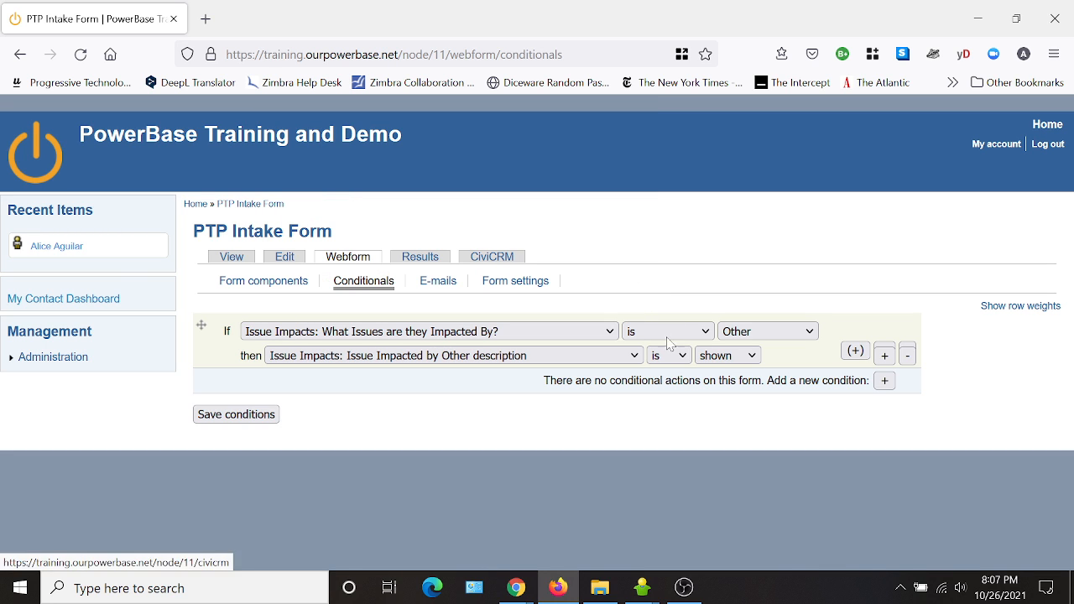
left_click(250, 420)
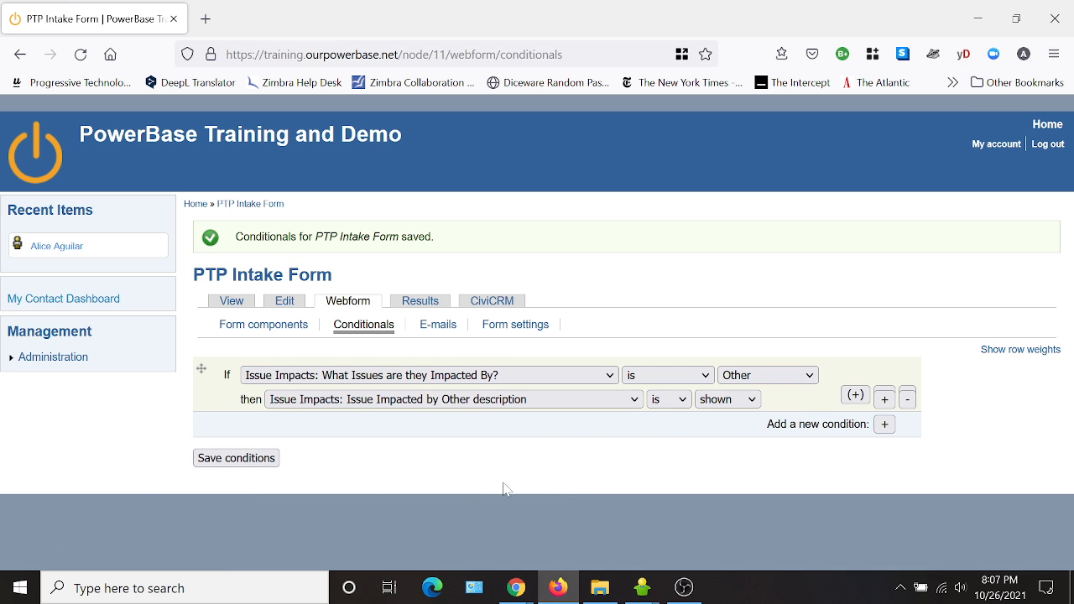
View the form and test the new conditional by choosing Labor and then Other in the What Issues are they Impacted By? selector.
left_click(225, 304)
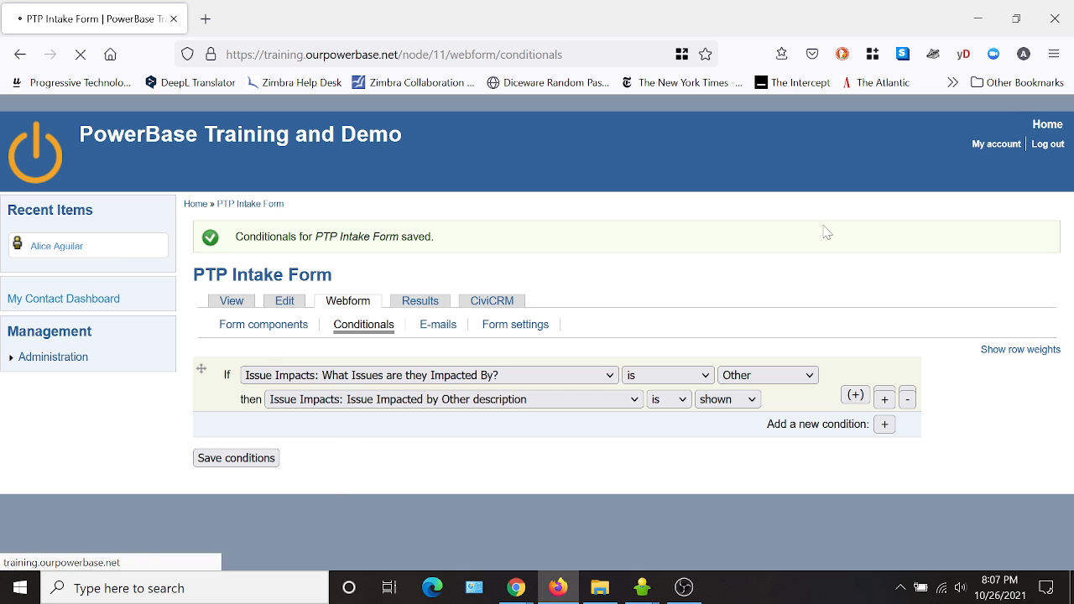
scroll(791, 360, "down", 7)
scroll(604, 372, "down", 5)
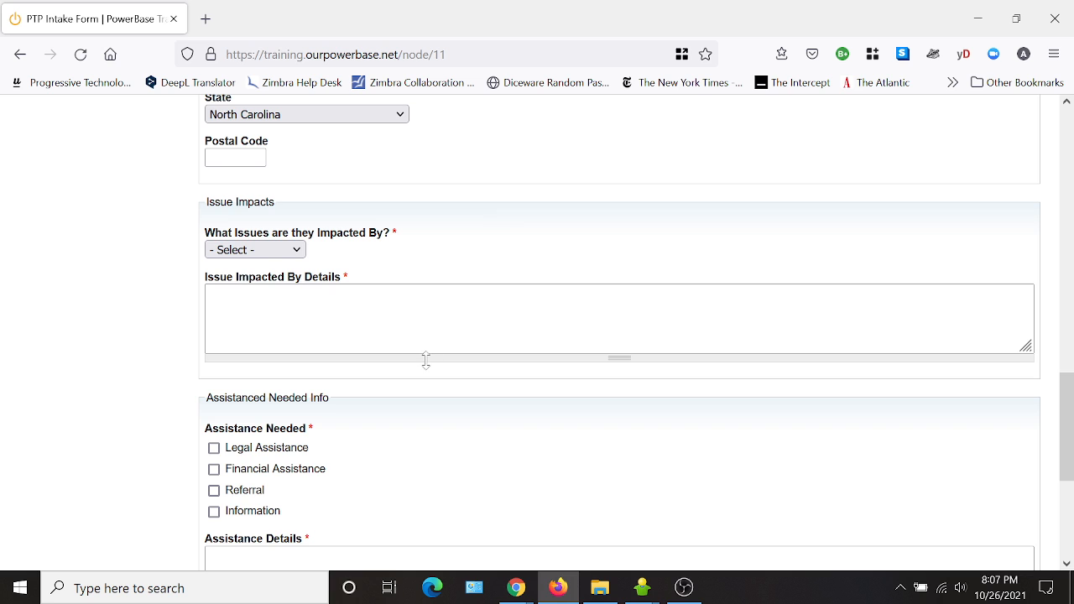
left_click(241, 249)
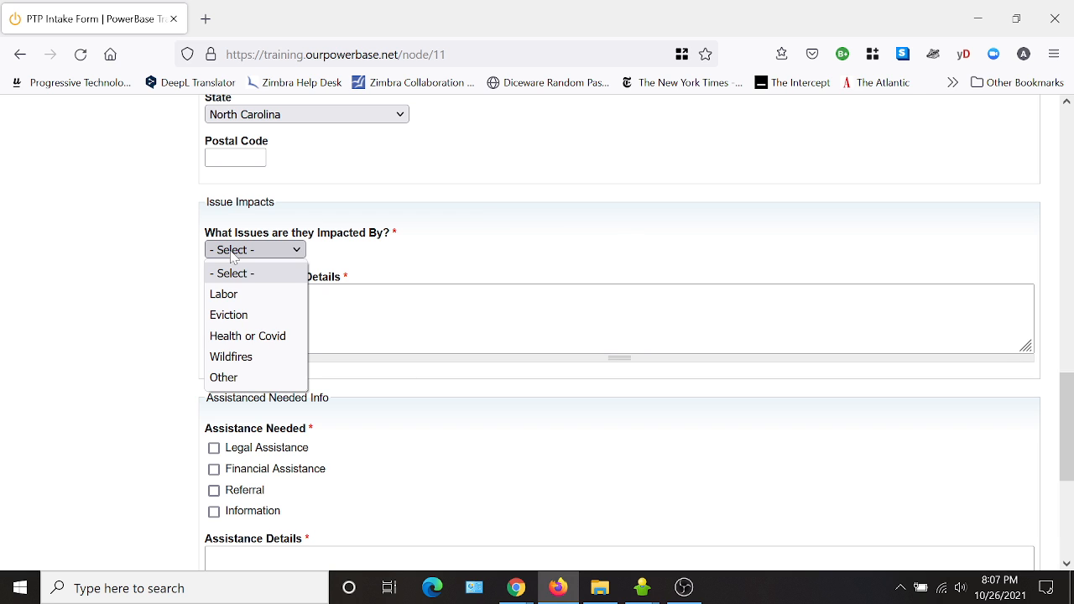
left_click(230, 297)
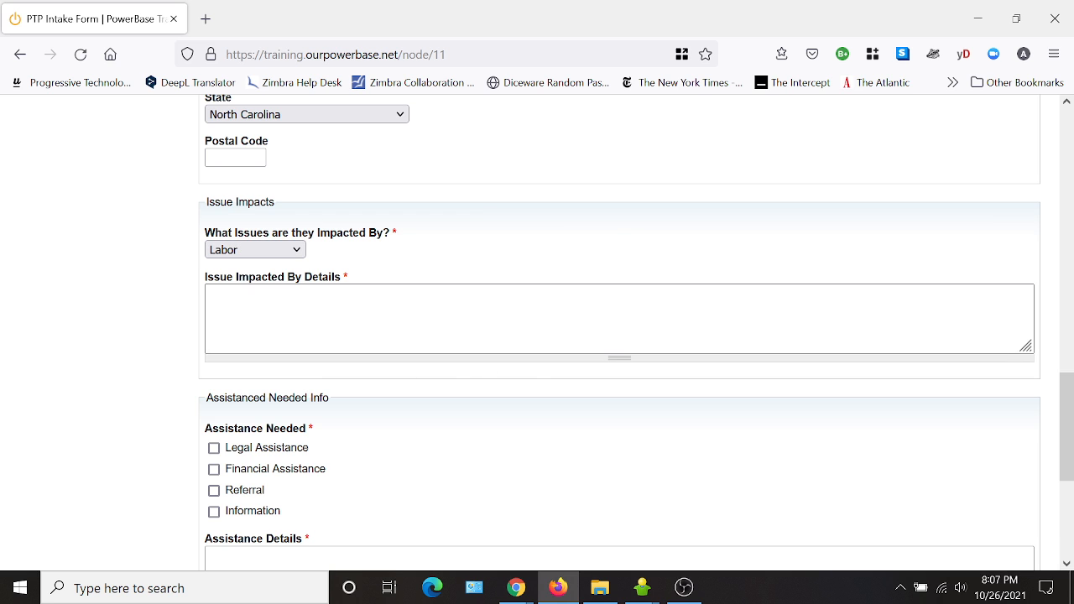
left_click(296, 250)
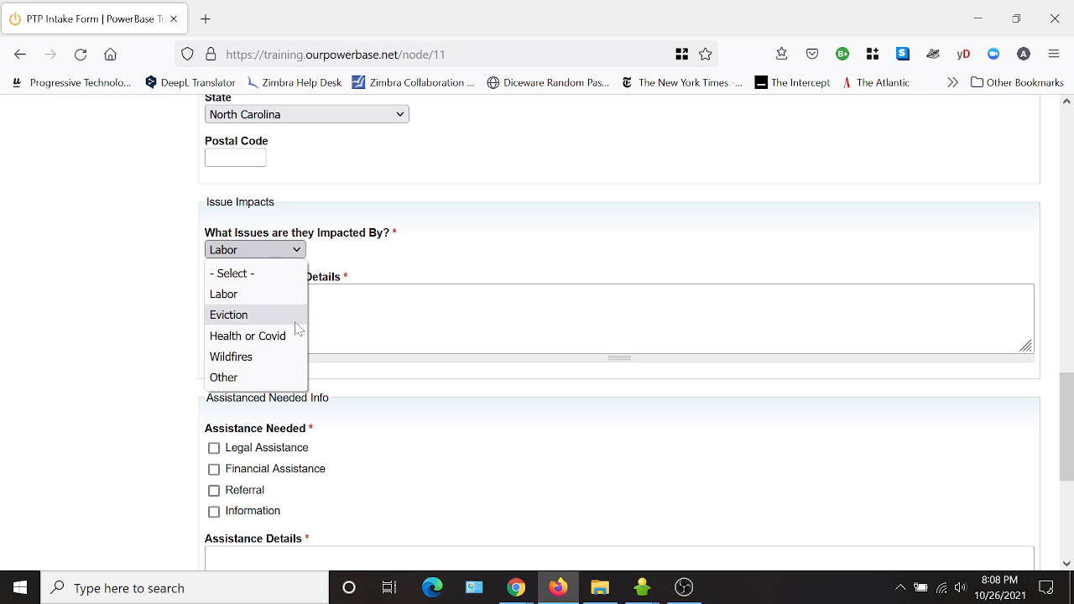
left_click(290, 382)
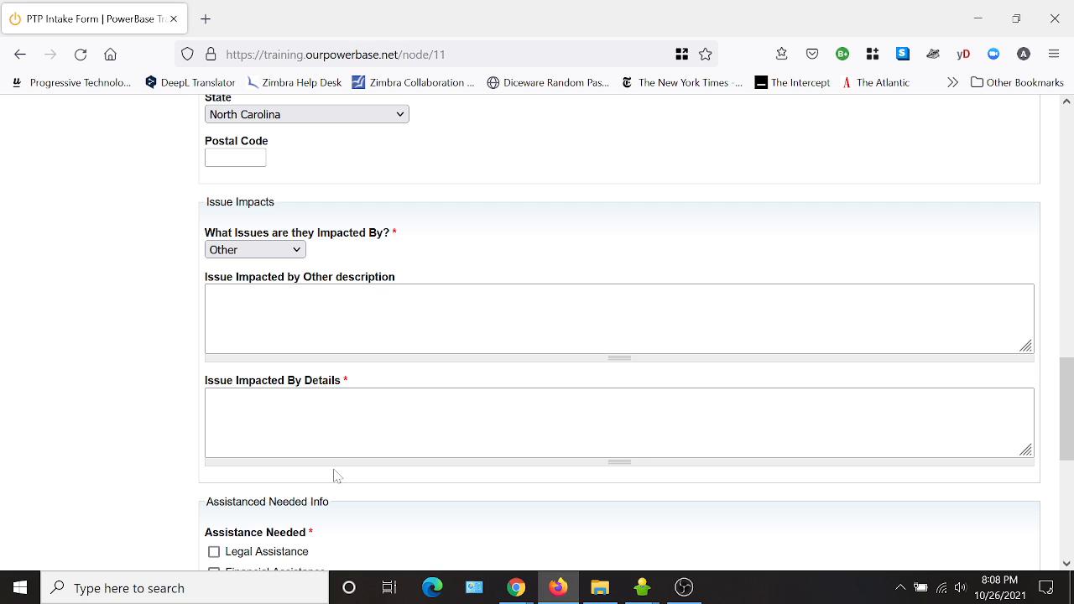
Scroll through the form to review the Issue Impacts, Assistanced Needed Info and Employer or Organization sections.
scroll(446, 398, "down", 4)
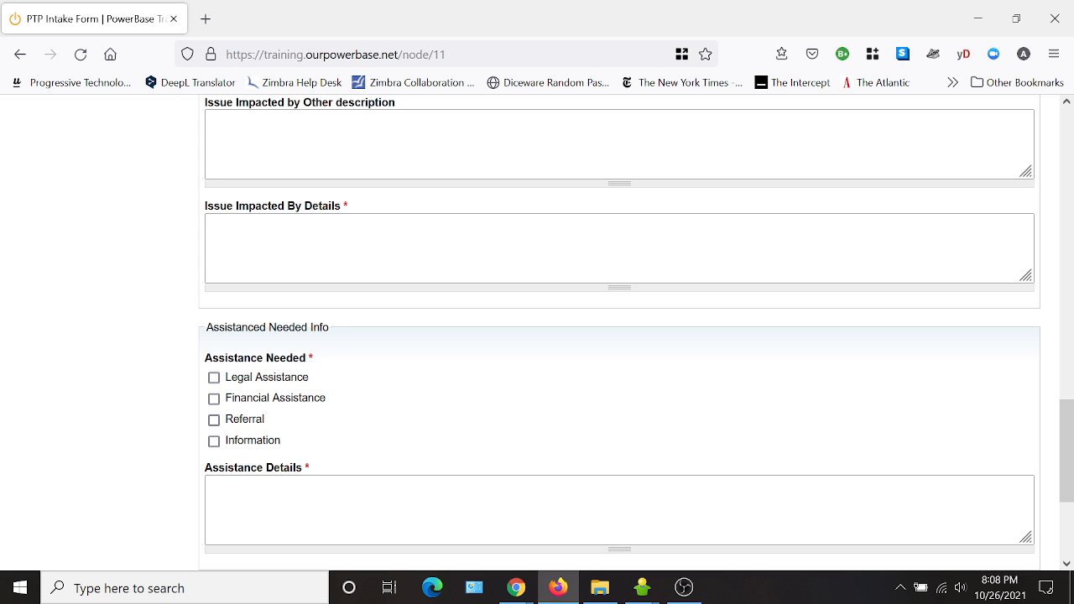
scroll(503, 344, "up", 4)
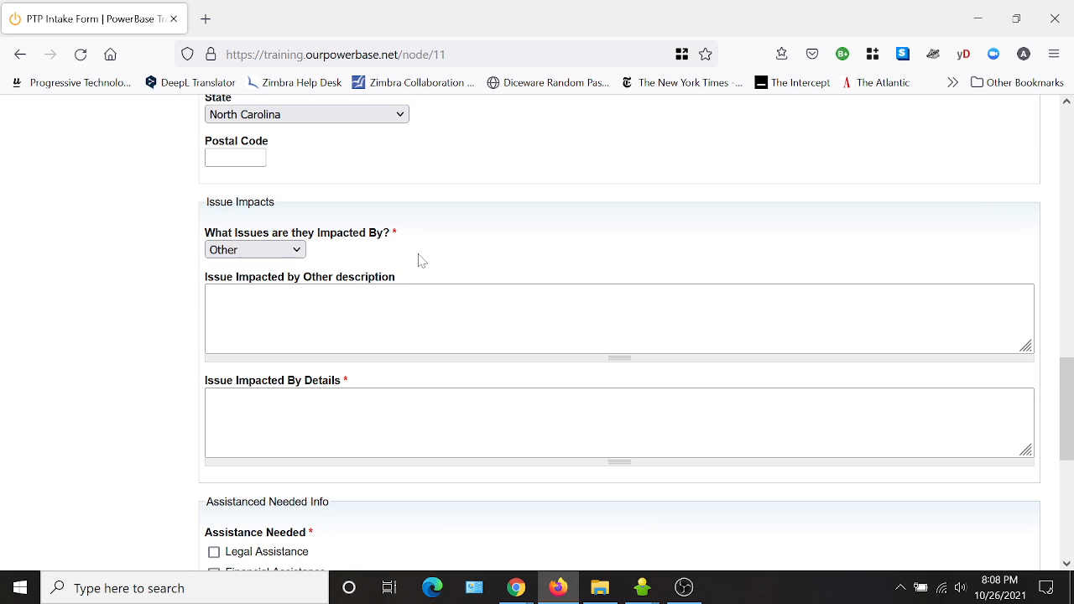
scroll(420, 259, "down", 8)
scroll(403, 283, "up", 4)
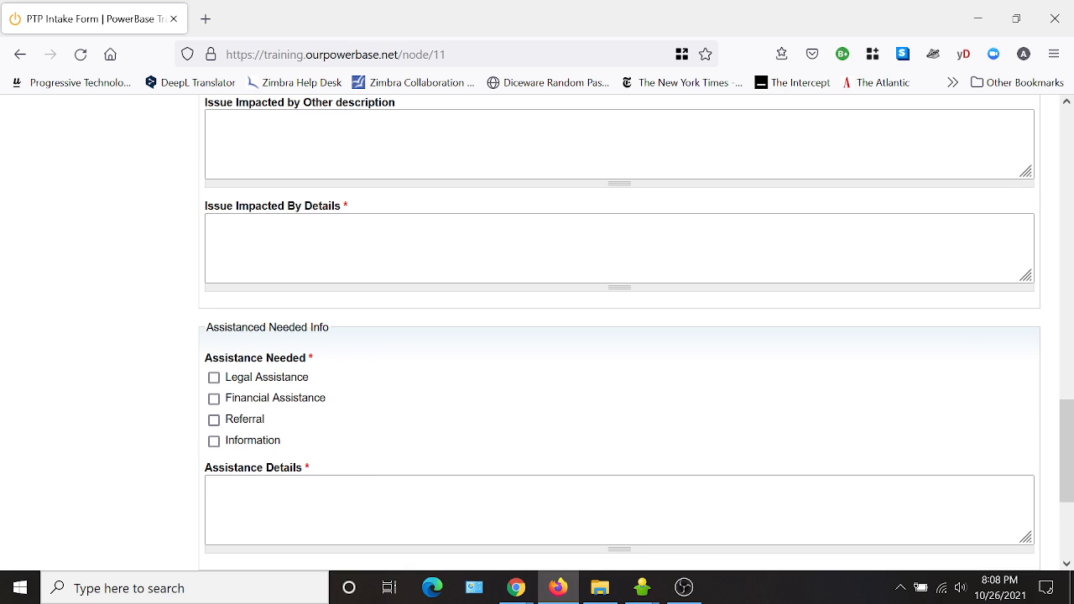
left_click_drag(330, 327, 206, 328)
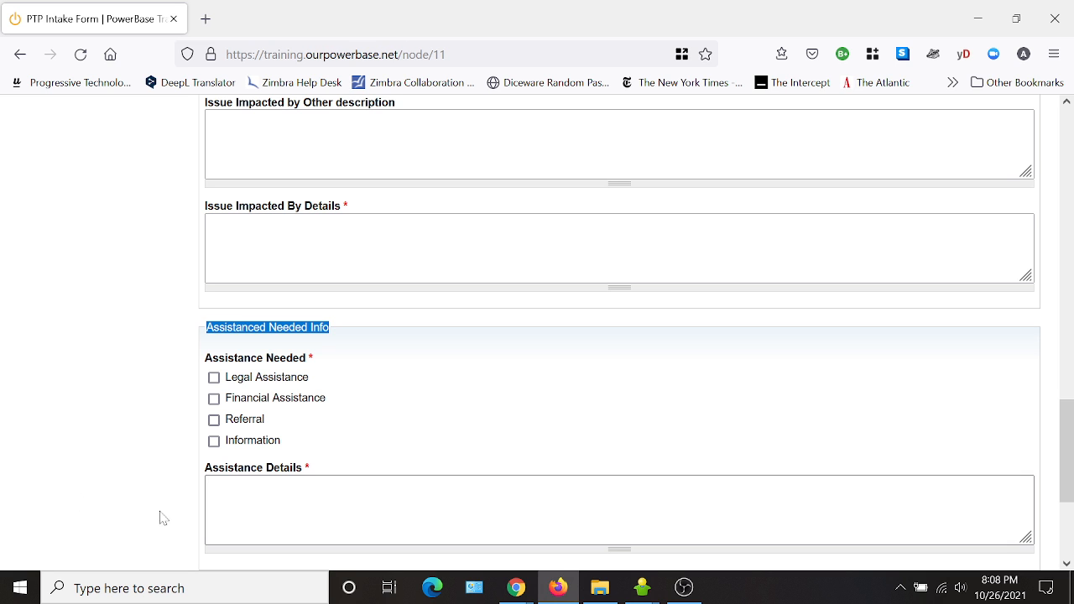
left_click(60, 448)
scroll(515, 414, "down", 2)
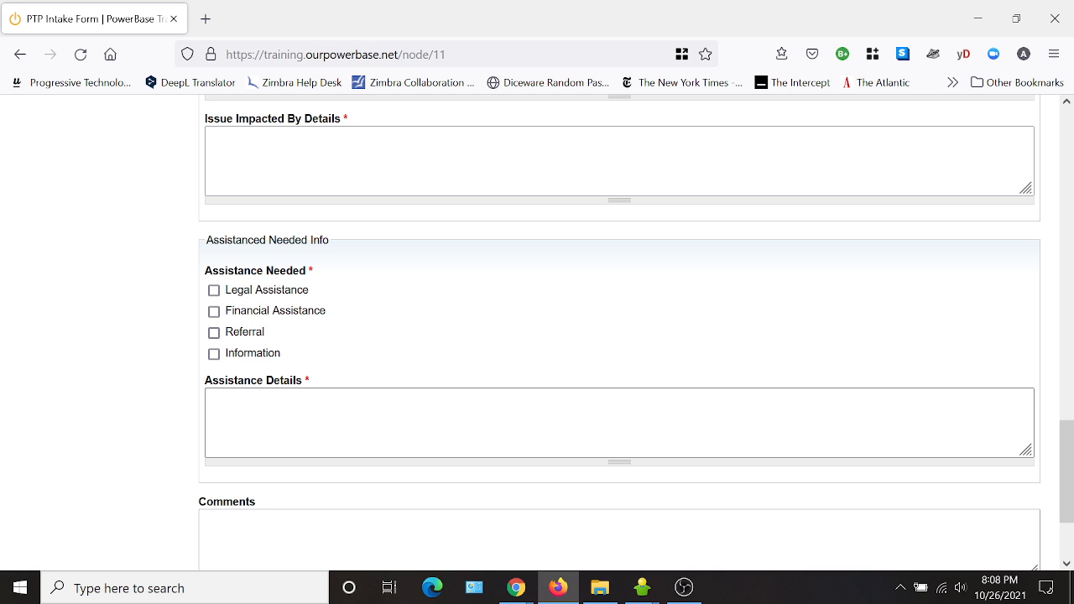
scroll(619, 336, "up", 8)
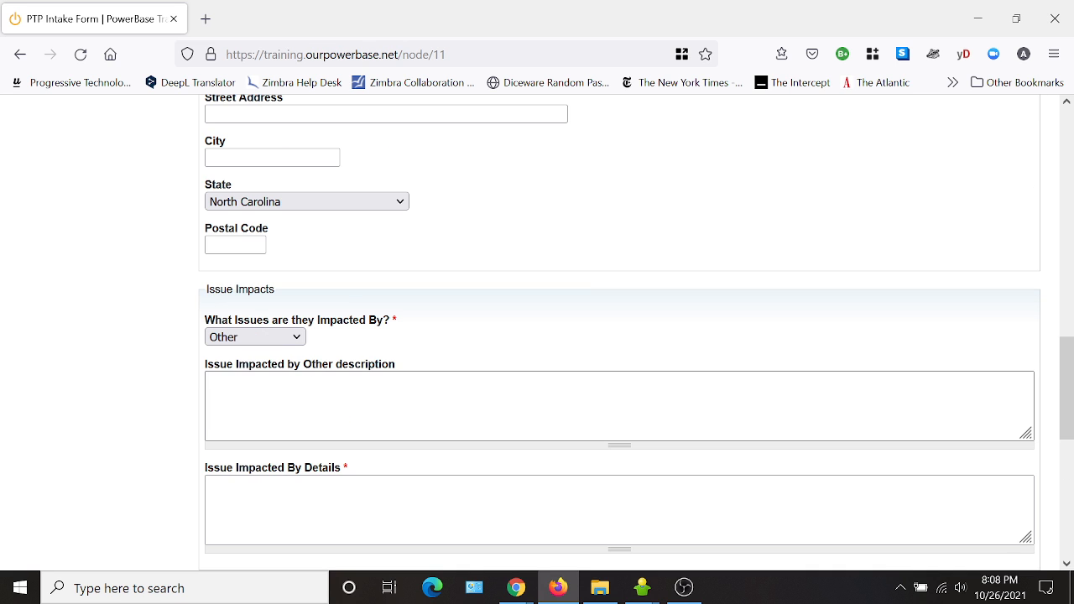
scroll(599, 358, "up", 4)
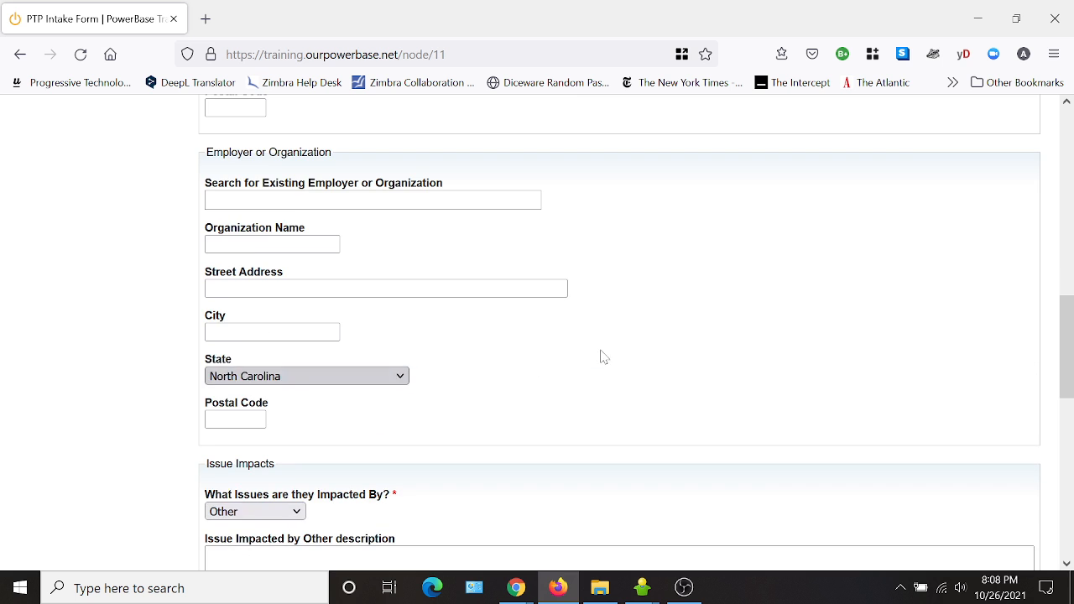
scroll(619, 357, "down", 6)
scroll(587, 377, "up", 7)
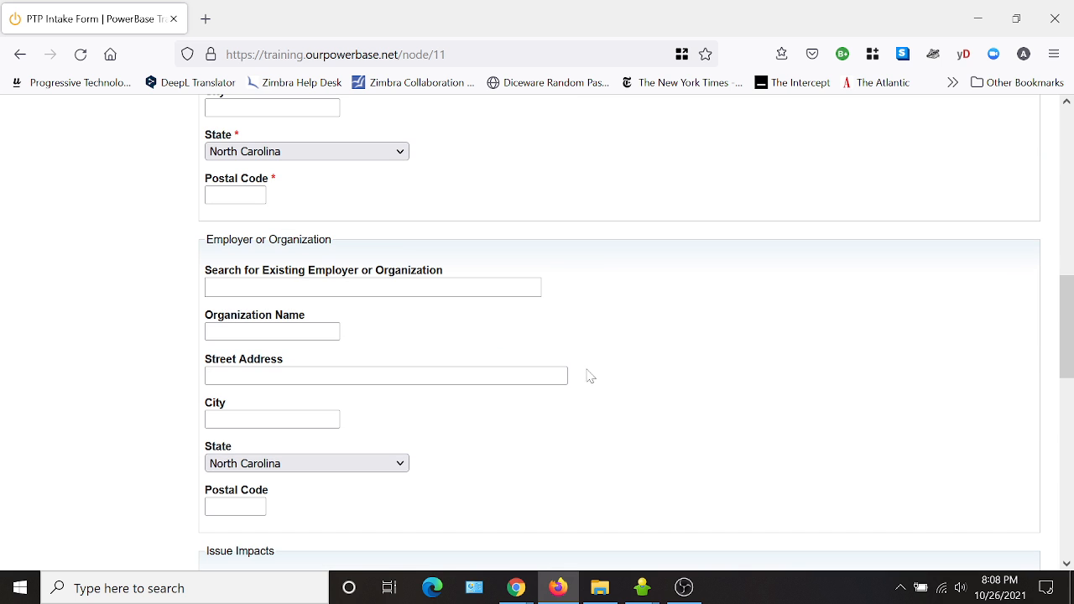
scroll(662, 369, "up", 15)
scroll(646, 356, "up", 1)
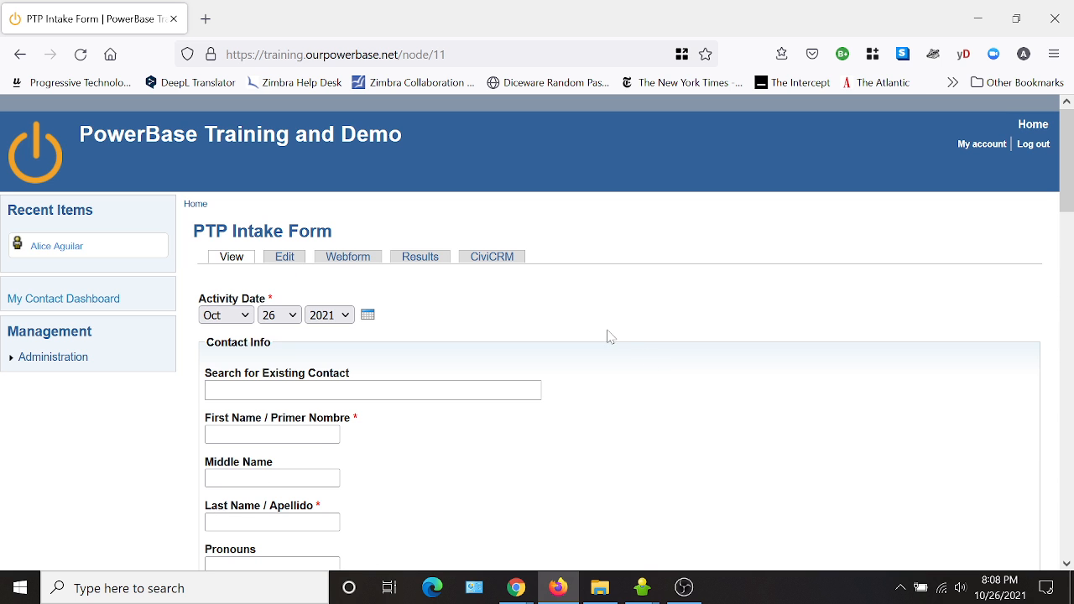